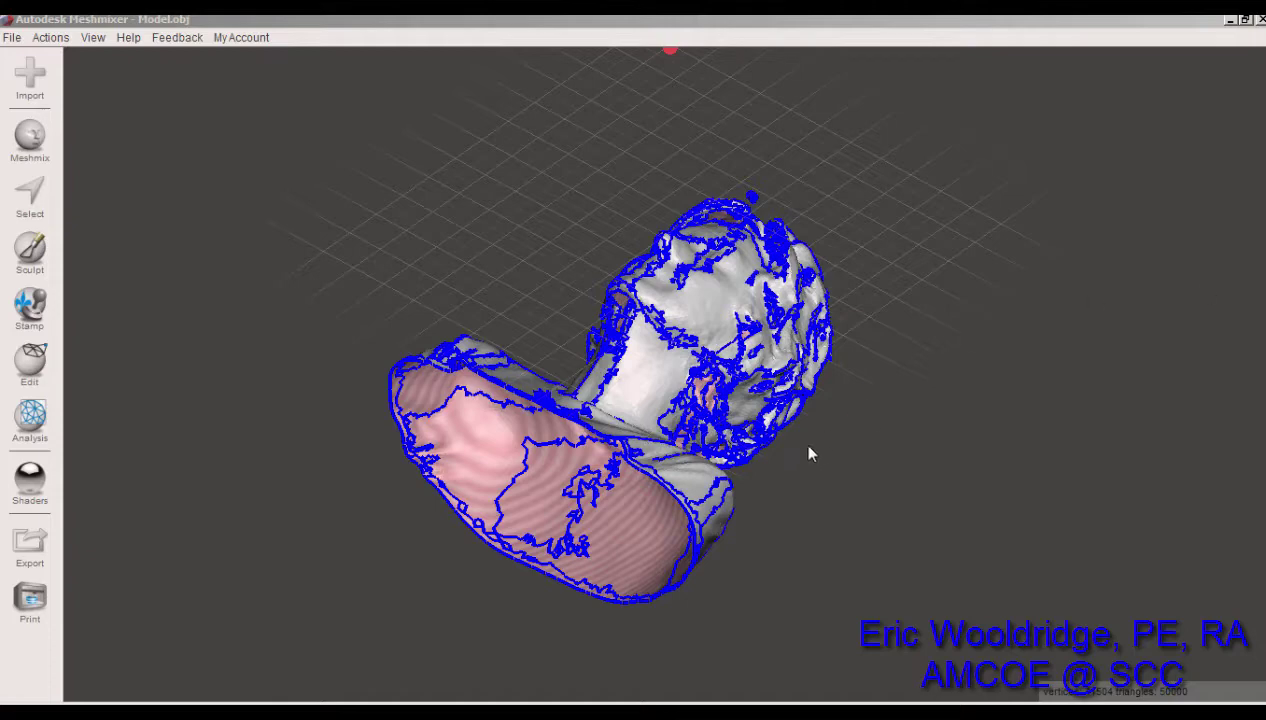
- Orbit and zoom around the lying bust to inspect its pink cut face
right_click_drag(837, 418, 760, 497)
scroll(770, 455, "up", 5)
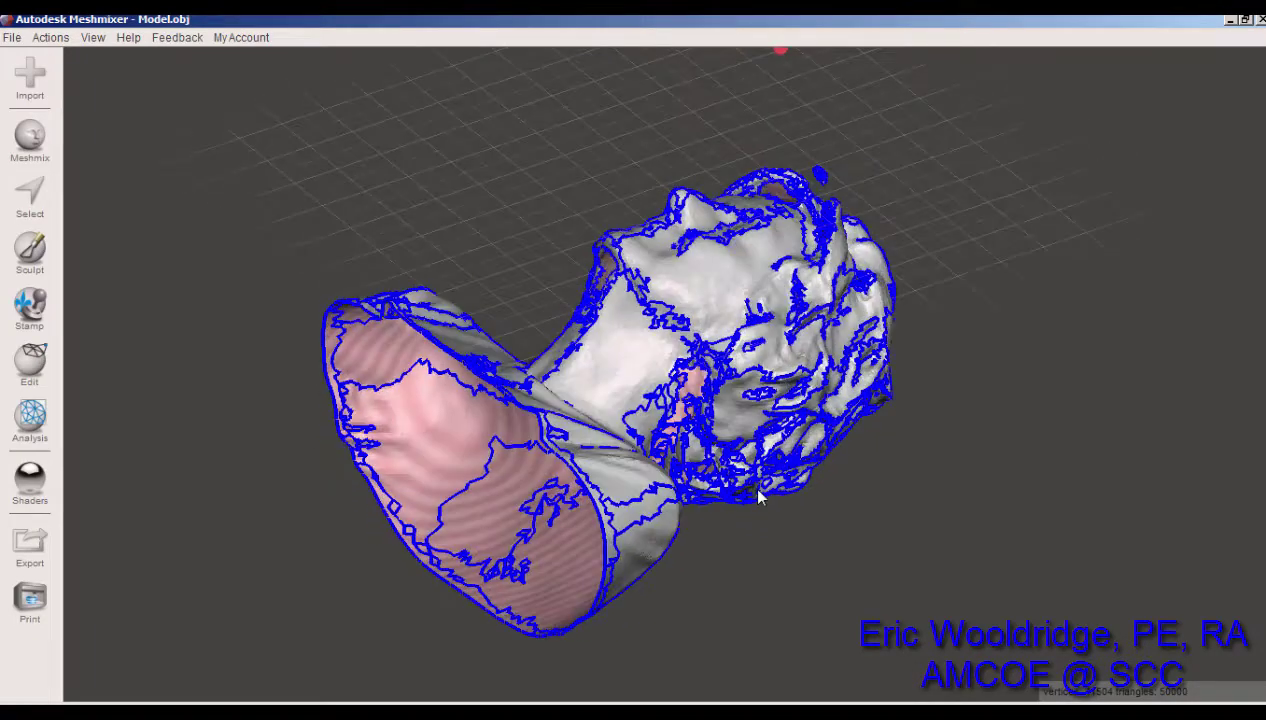
right_click_drag(838, 502, 716, 490)
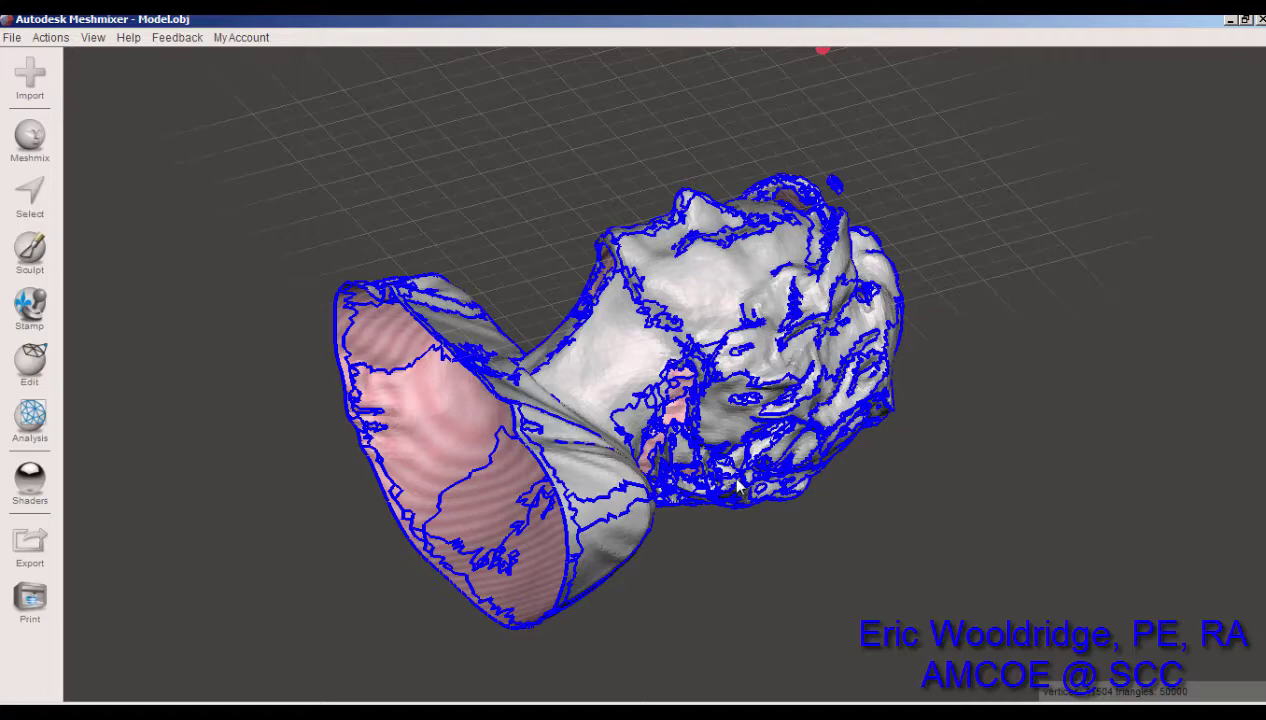
right_click_drag(738, 485, 768, 322)
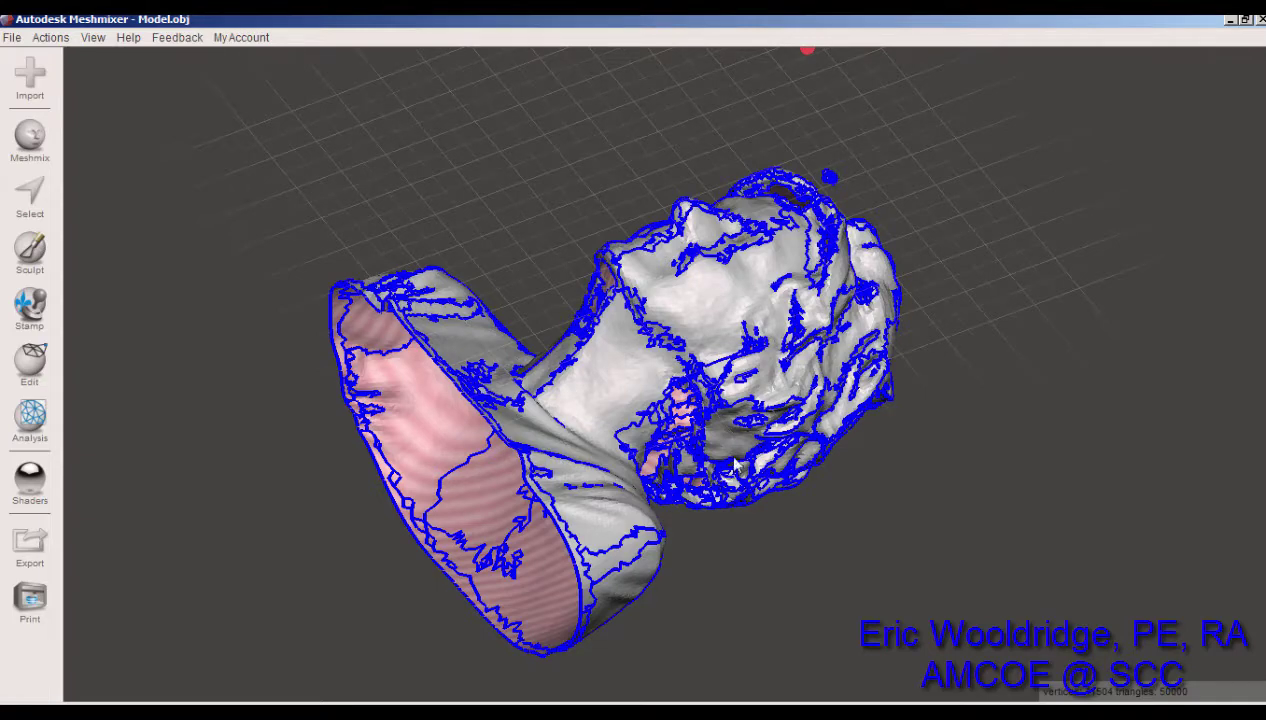
right_click_drag(735, 462, 762, 432)
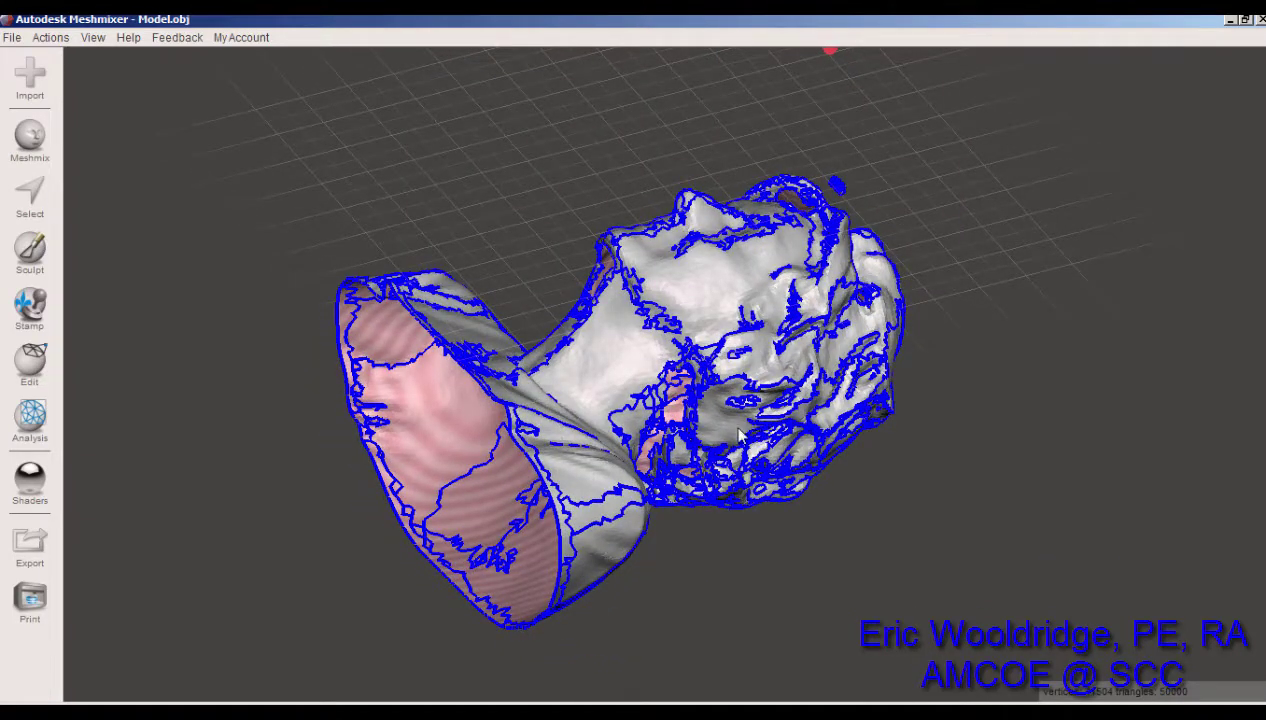
right_click_drag(686, 436, 651, 430)
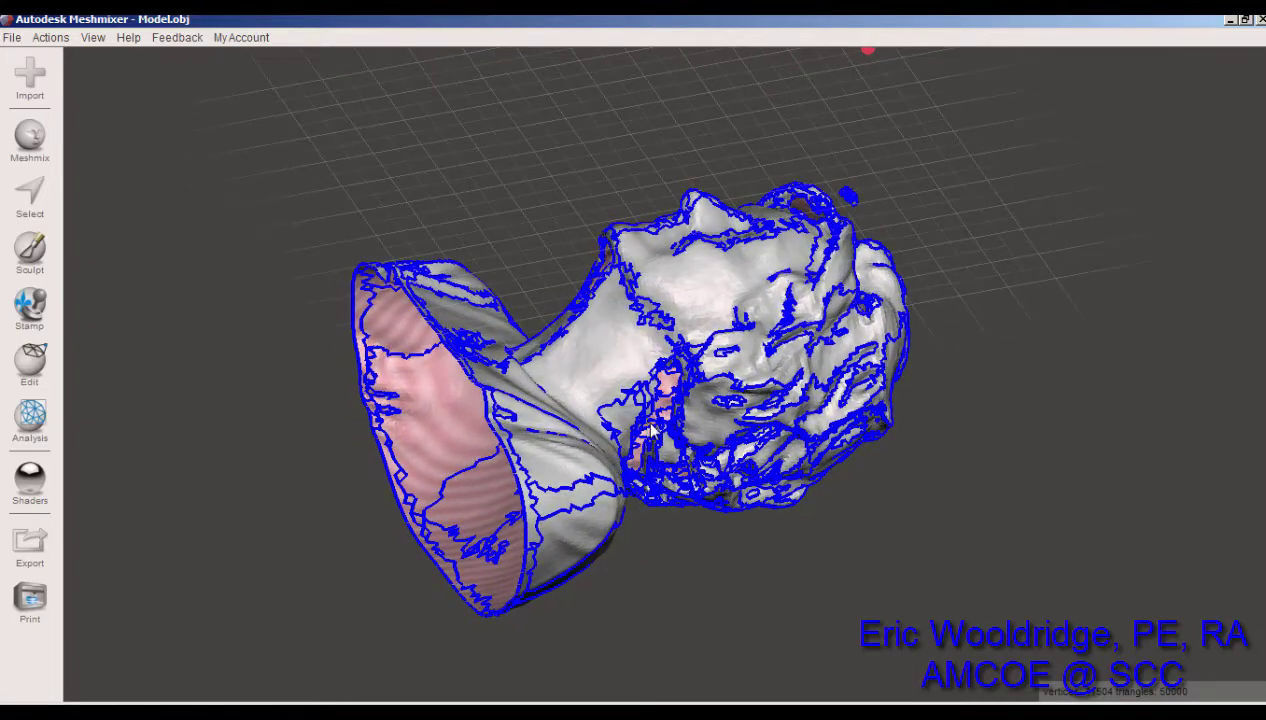
right_click_drag(665, 378, 293, 385)
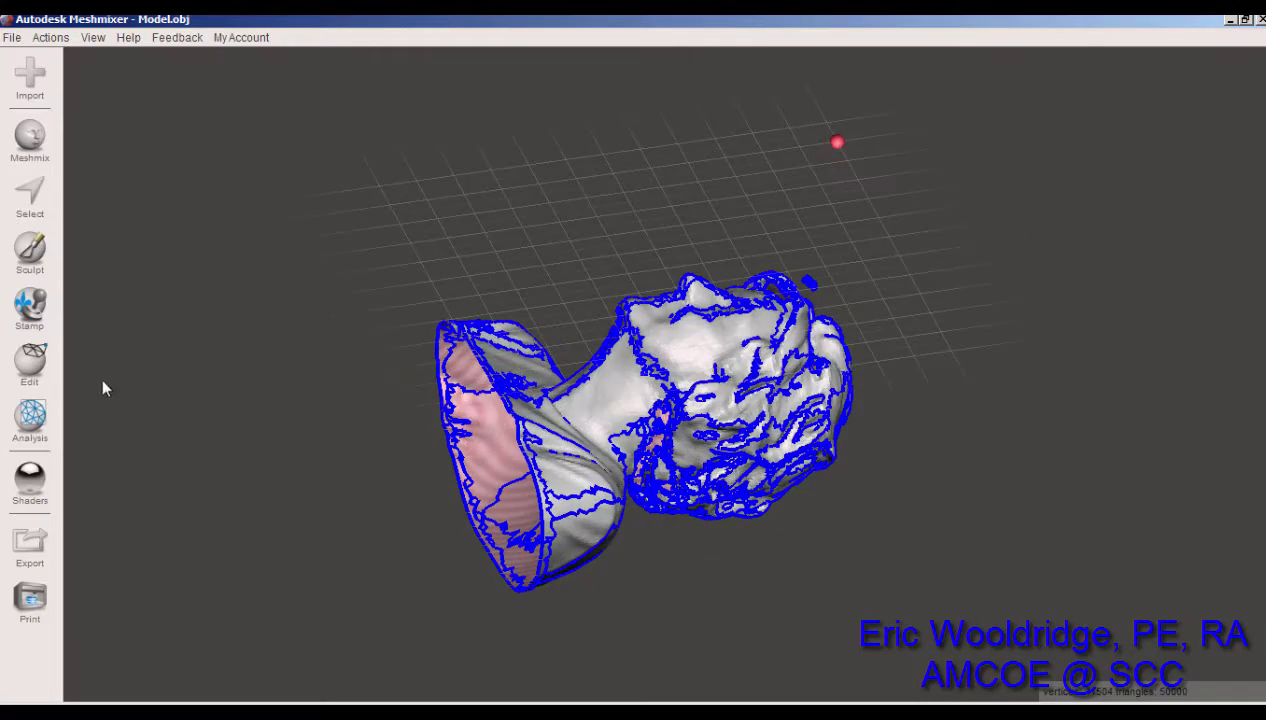
- Rotate the bust 90° about X with Transform so it stands upright
left_click(29, 365)
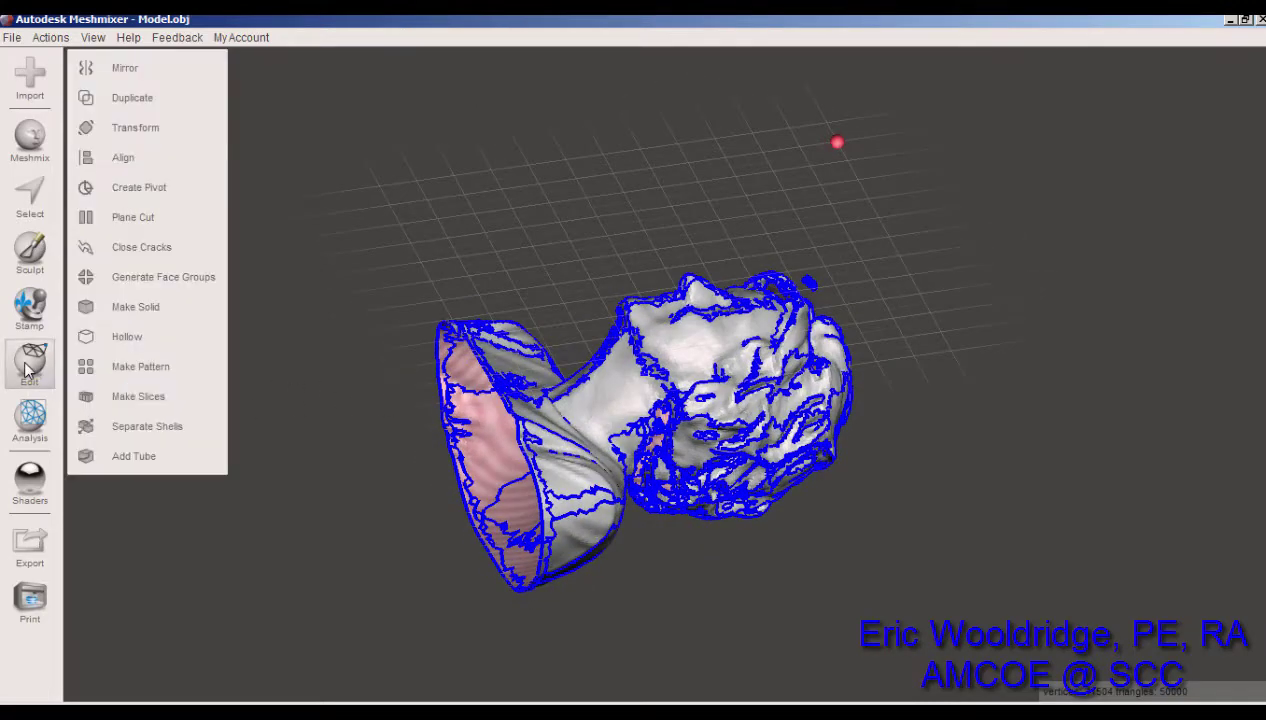
left_click(139, 128)
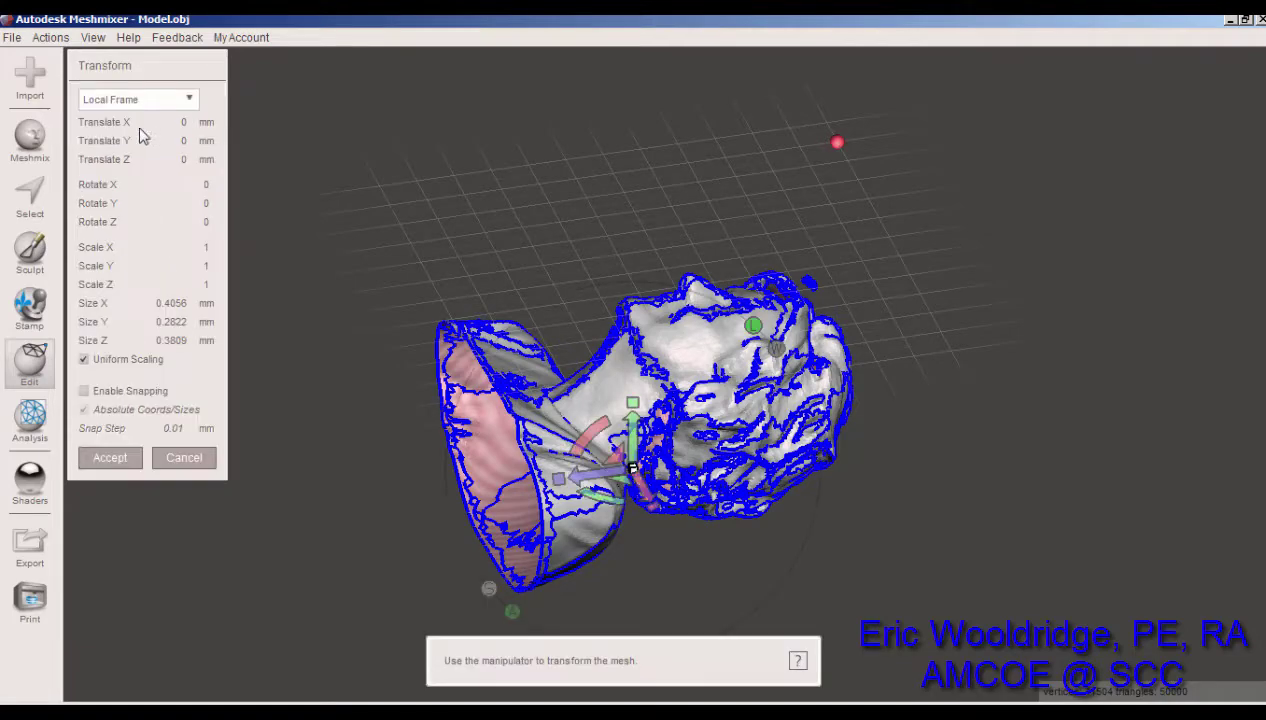
left_click_drag(590, 443, 529, 583)
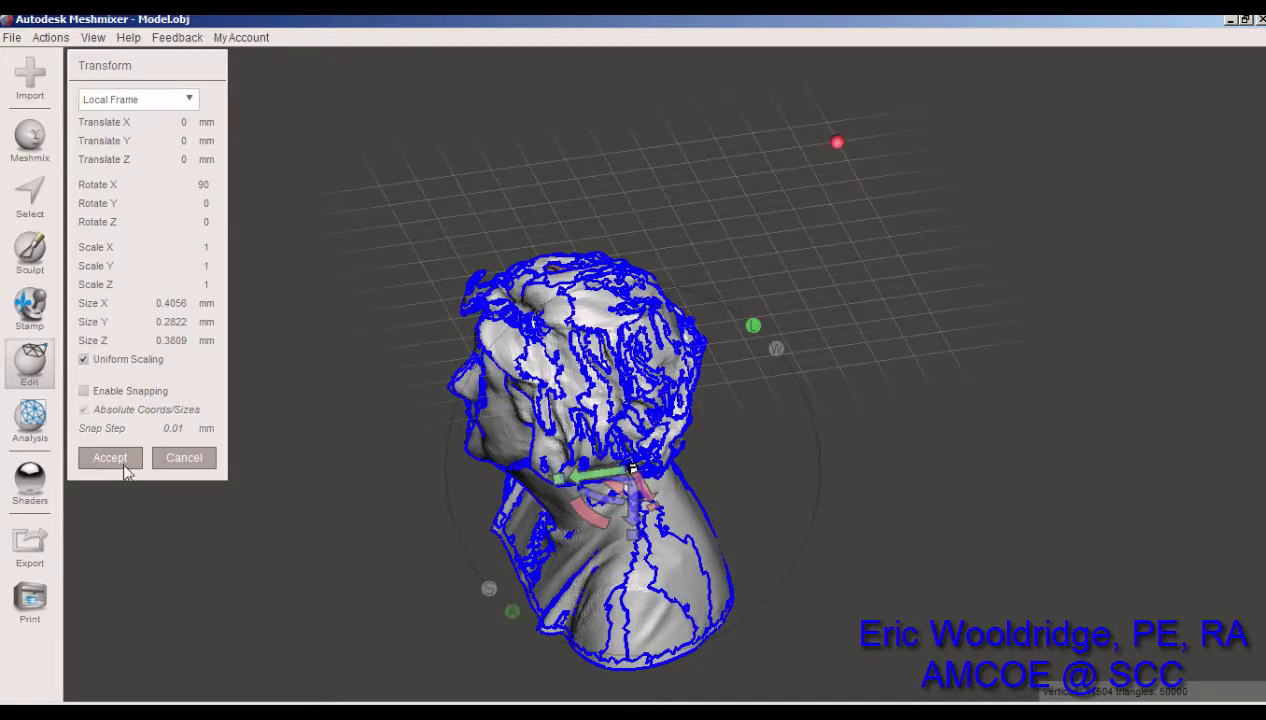
left_click(110, 457)
mouse_move(430, 428)
right_mouse_down()
mouse_move(603, 520)
mouse_move(596, 499)
mouse_move(638, 338)
right_mouse_up()
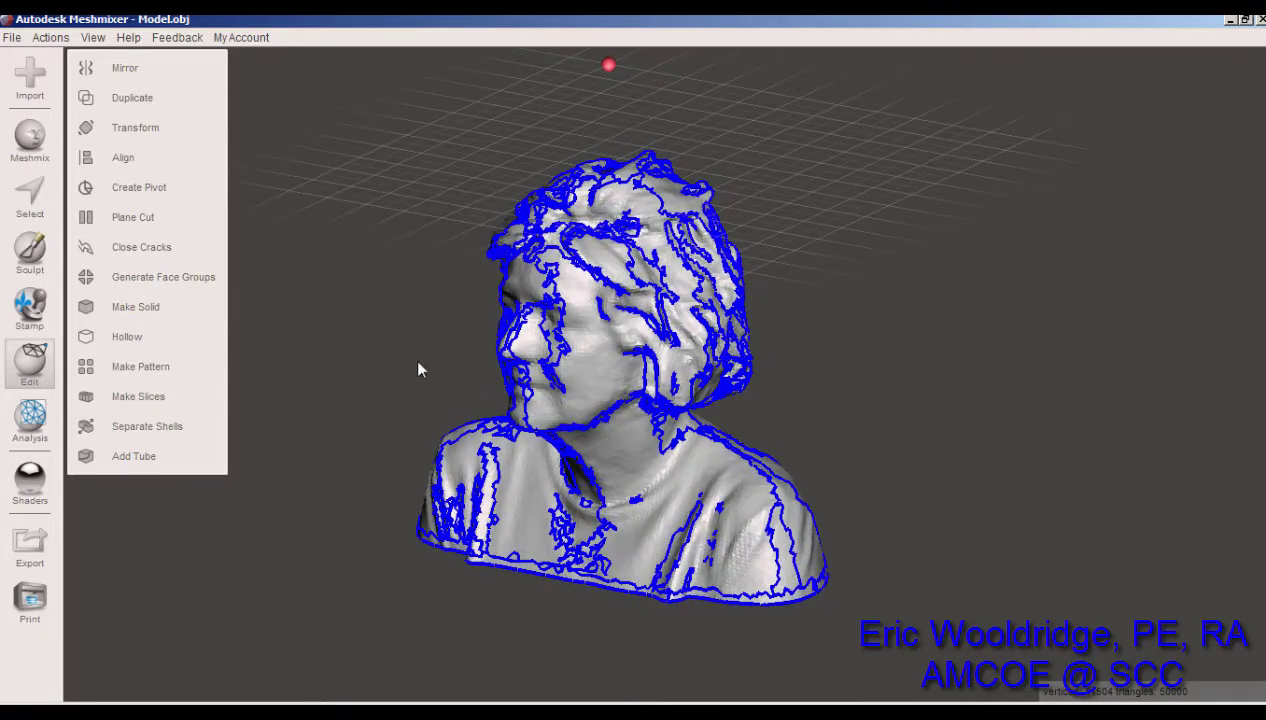
- Close the mesh cracks, then Make Solid and accept the new Model.obj (solid) object
left_click(144, 252)
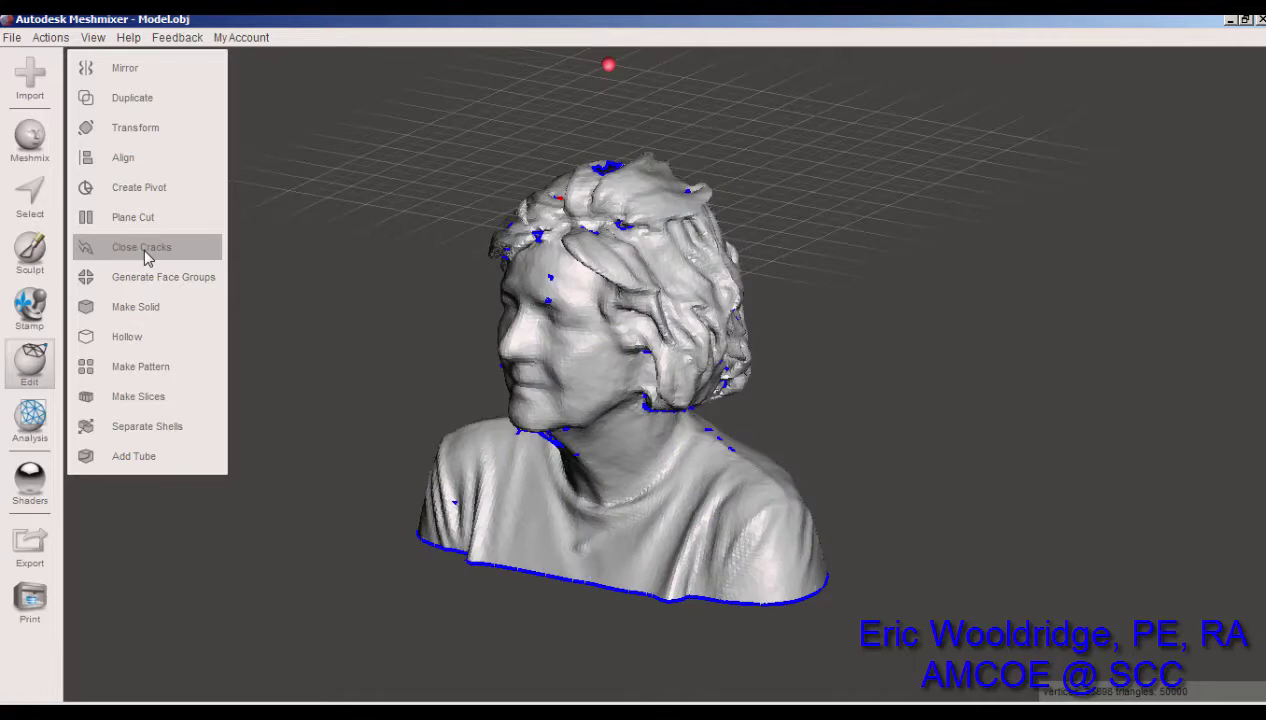
left_click(127, 308)
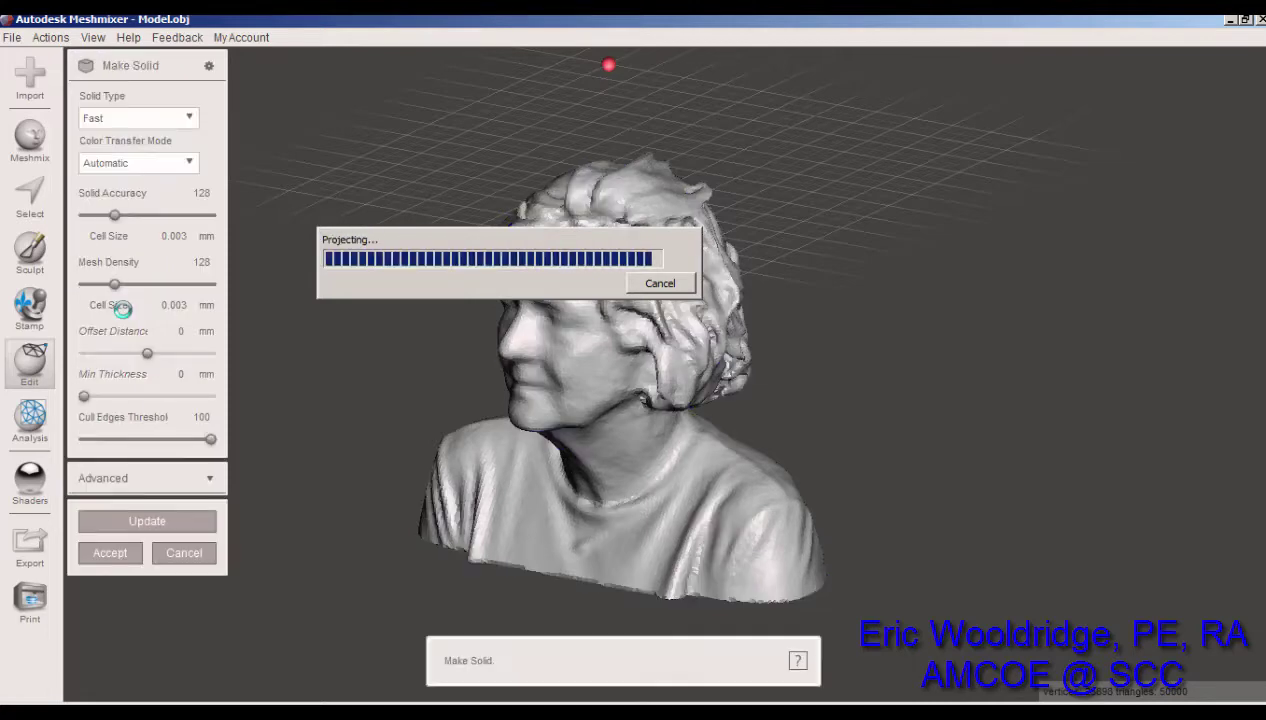
right_click_drag(584, 400, 145, 505)
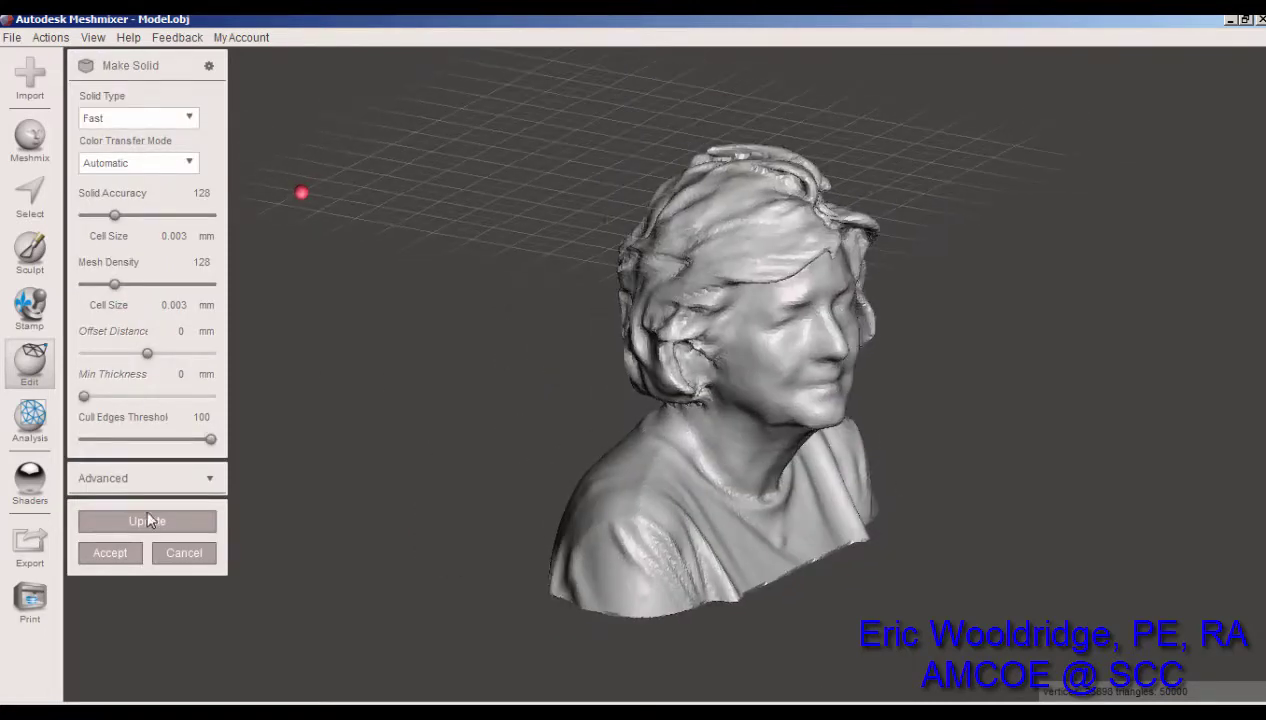
left_click(112, 553)
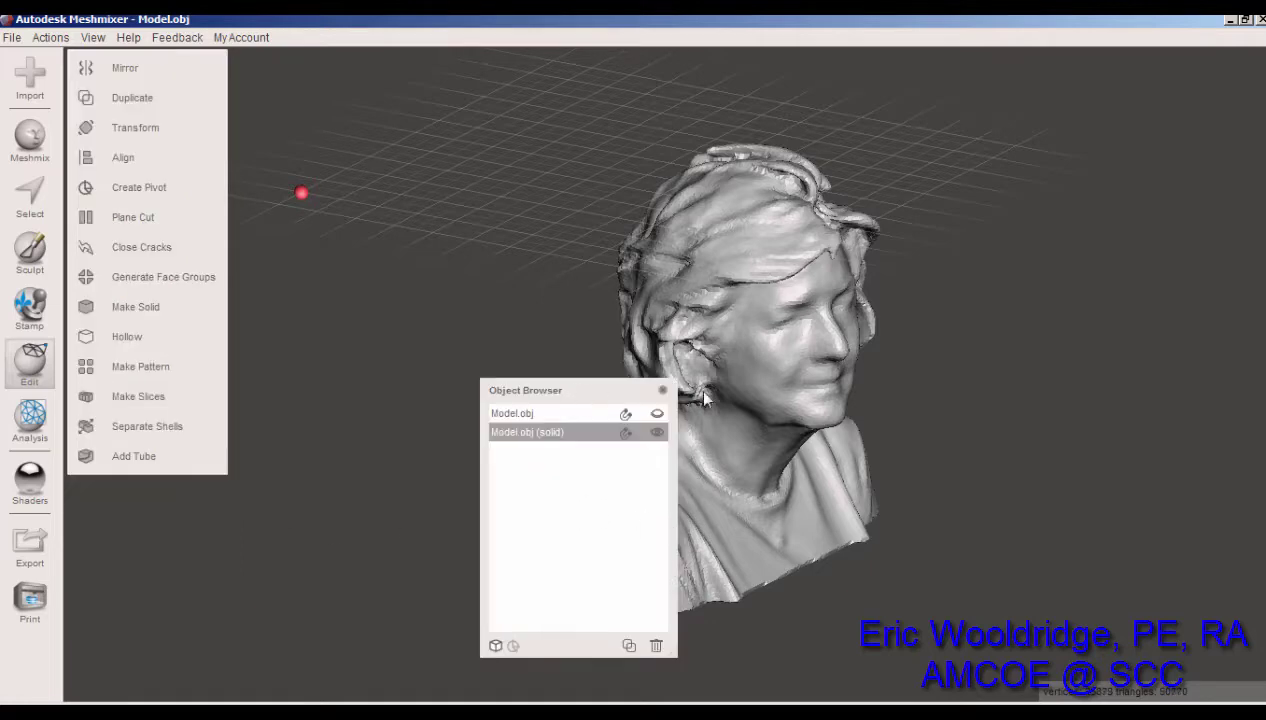
- Move the Object Browser to the upper right, then orbit and zoom toward the bust's face
left_click_drag(704, 398, 1097, 275)
right_click_drag(919, 448, 981, 349)
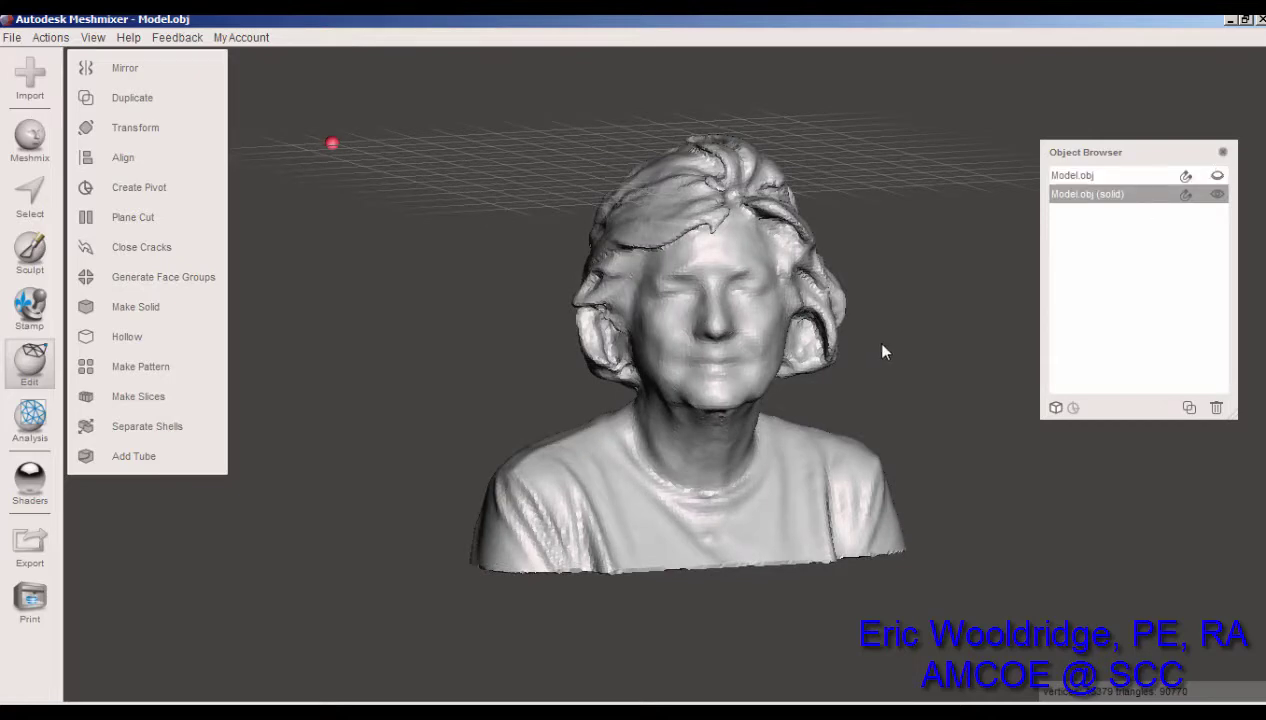
right_click_drag(871, 339, 1030, 220)
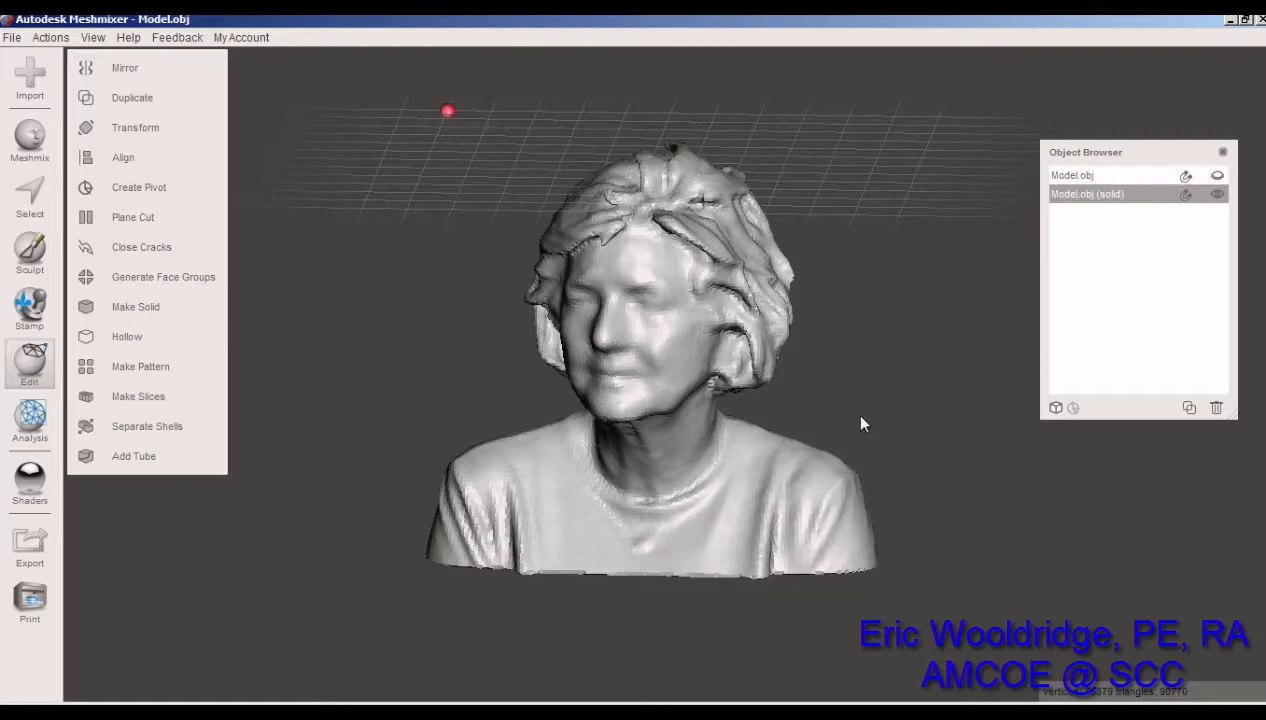
right_click_drag(862, 424, 415, 152)
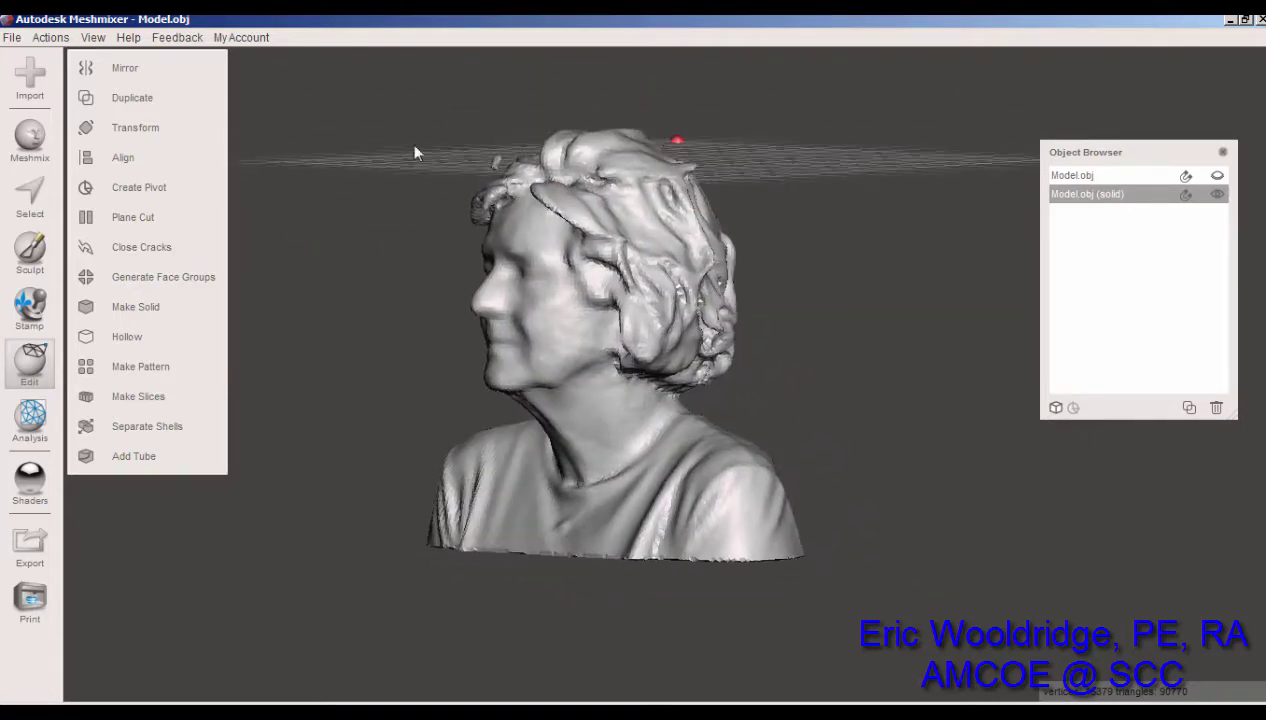
scroll(491, 160, "up", 5)
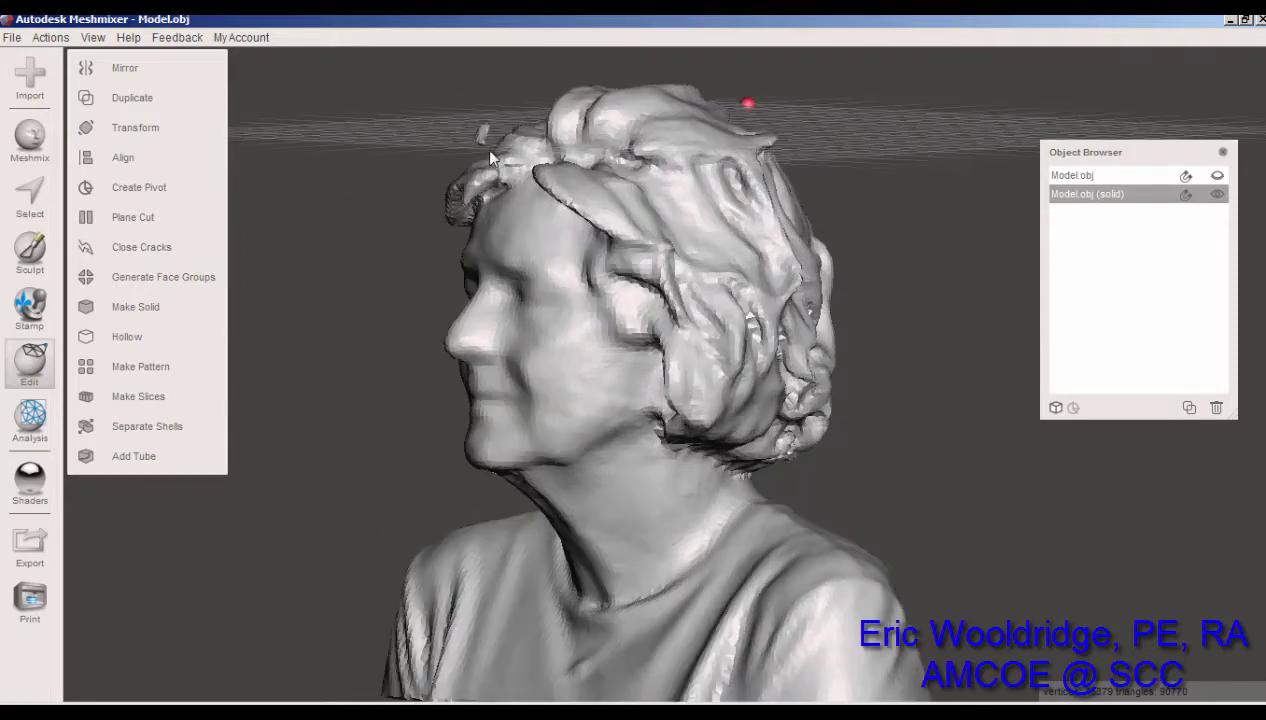
right_click_drag(490, 157, 488, 200)
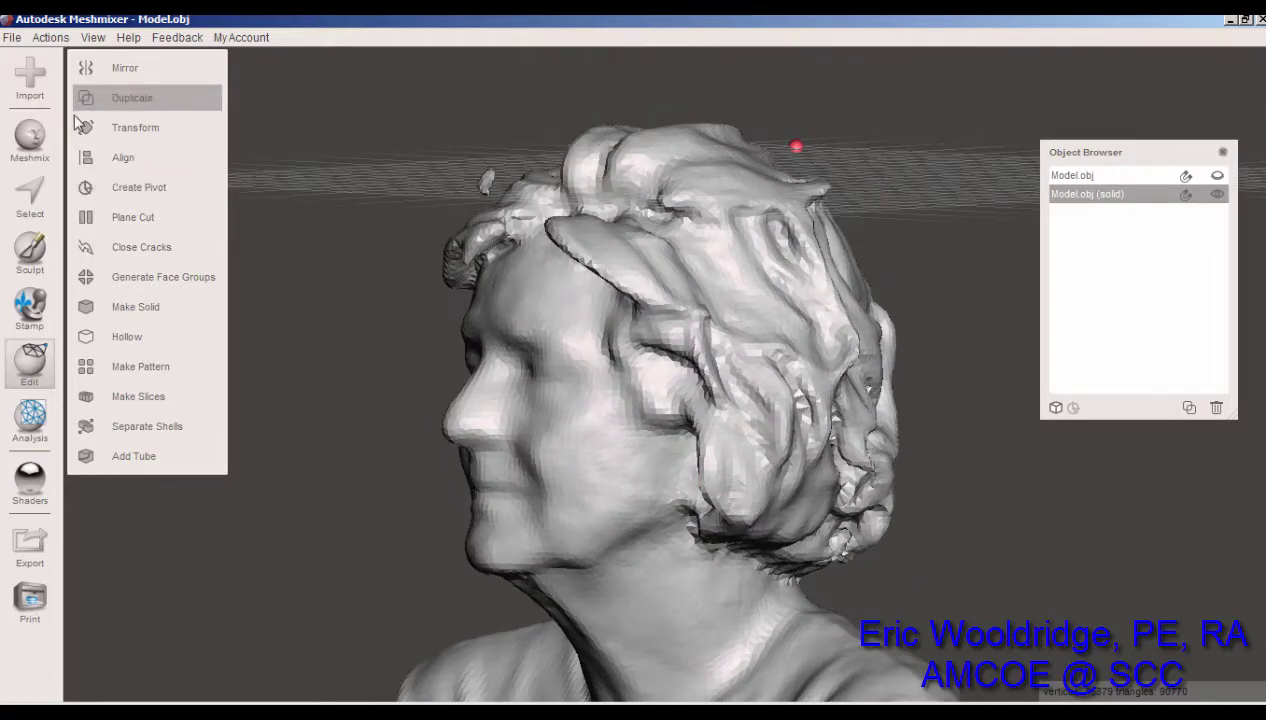
- Select the ShrinkSmooth sculpt brush and reduce its size from 55 to 33
left_click(28, 255)
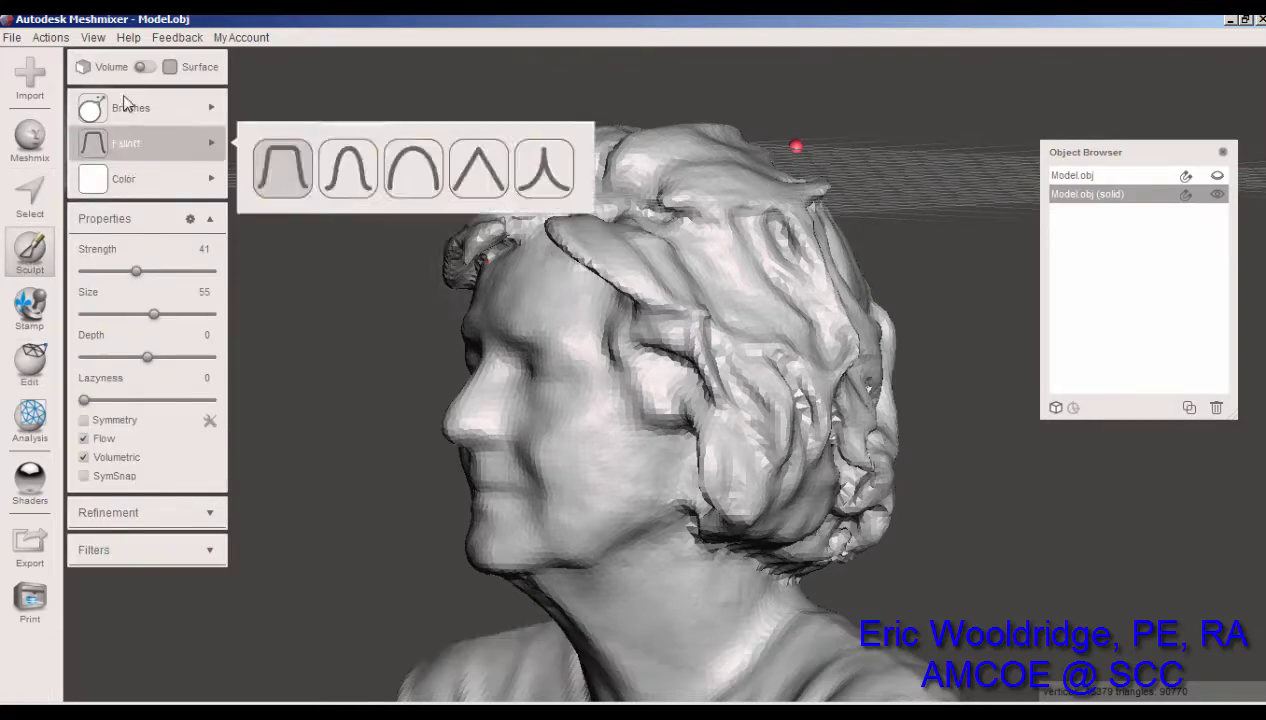
mouse_move(185, 119)
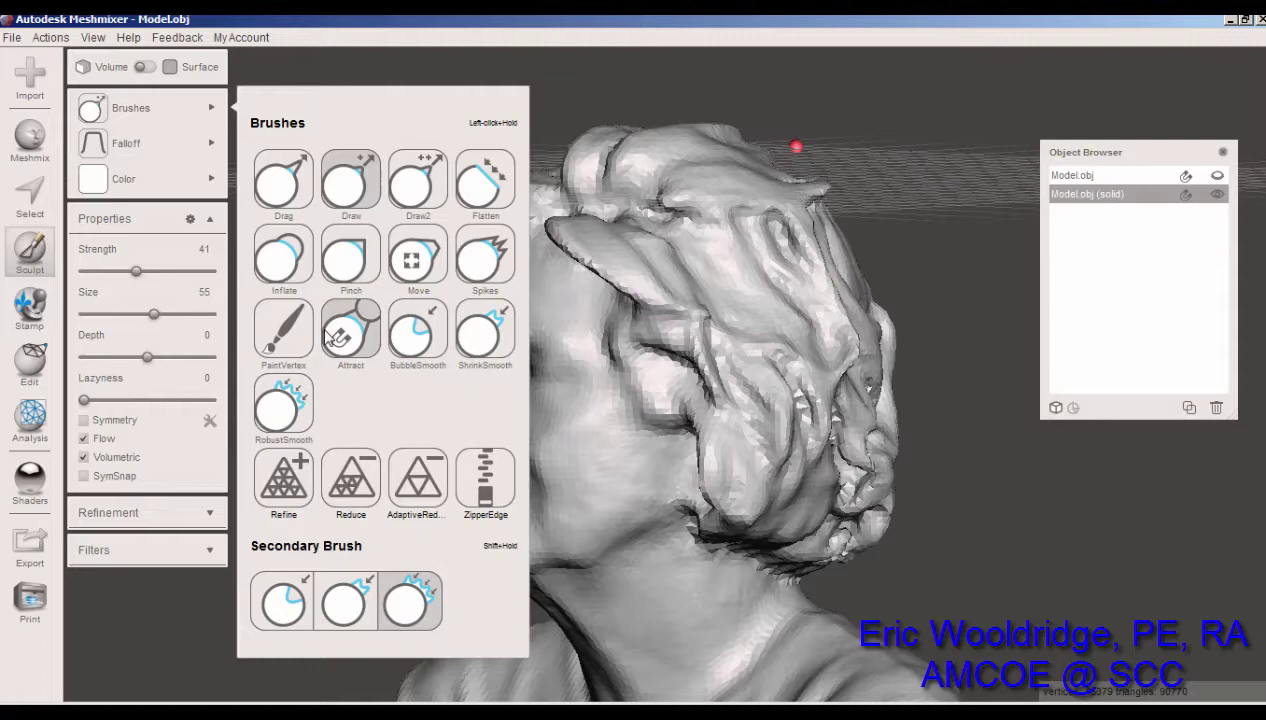
left_click(485, 330)
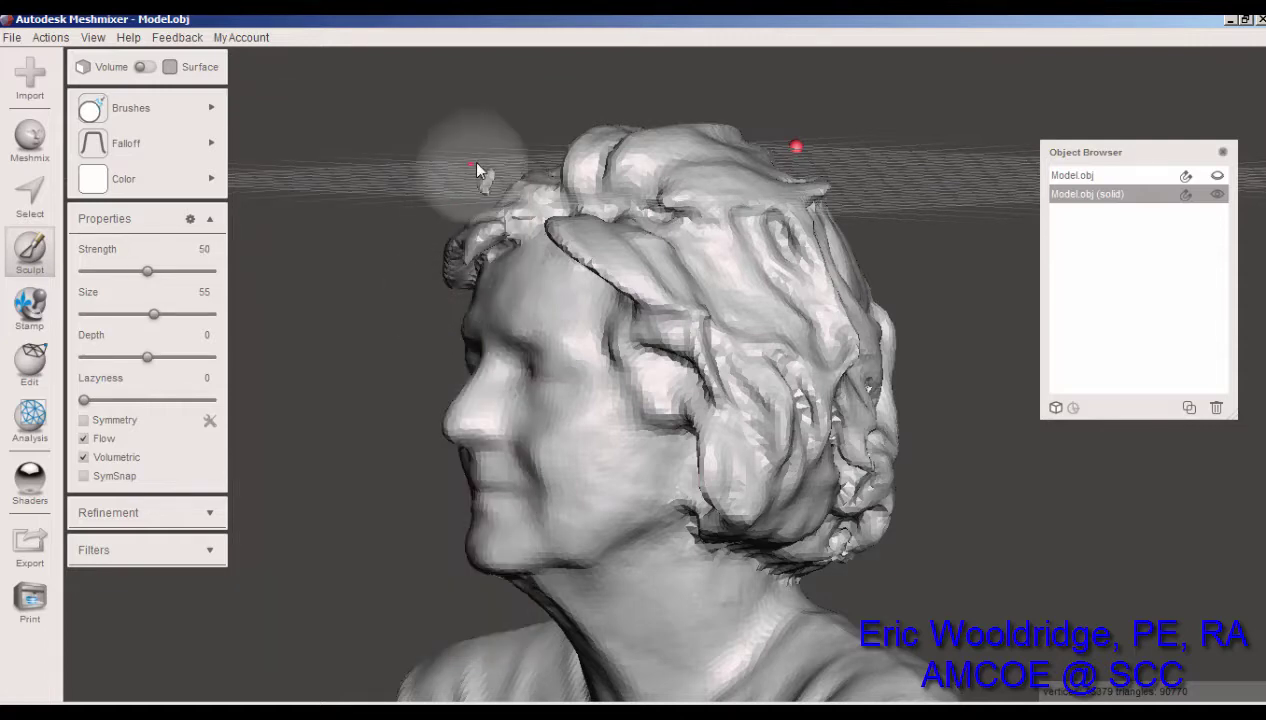
left_click_drag(155, 320, 127, 318)
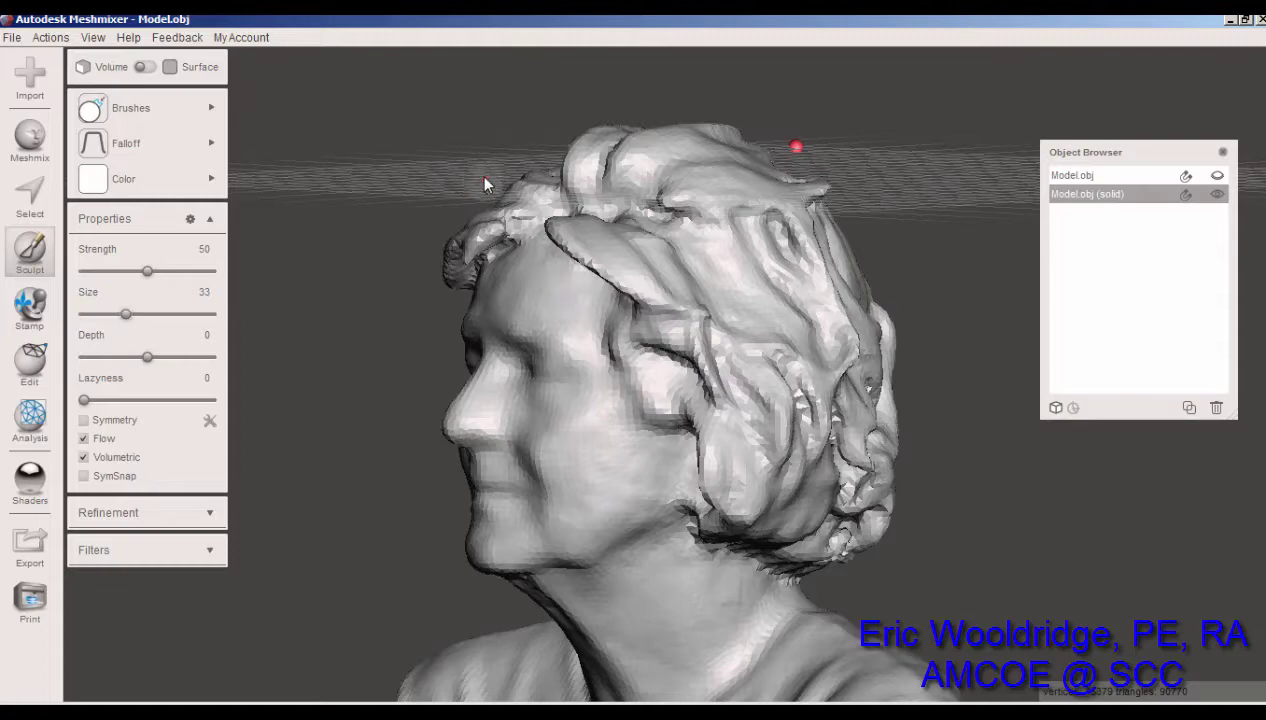
right_click_drag(418, 294, 564, 523)
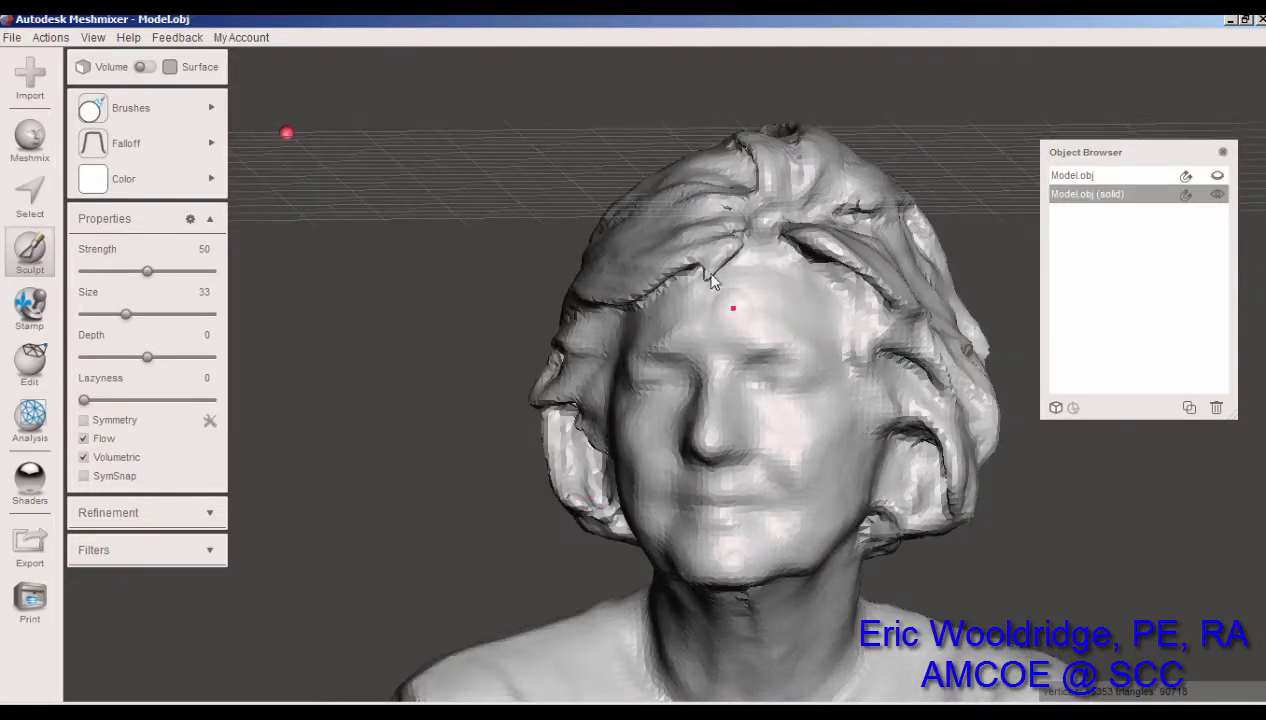
- Reduce the smoothing brush size from 33 to 16, keeping Strength 50, while inspecting the head
right_click_drag(712, 288, 735, 338)
scroll(640, 314, "up", 3)
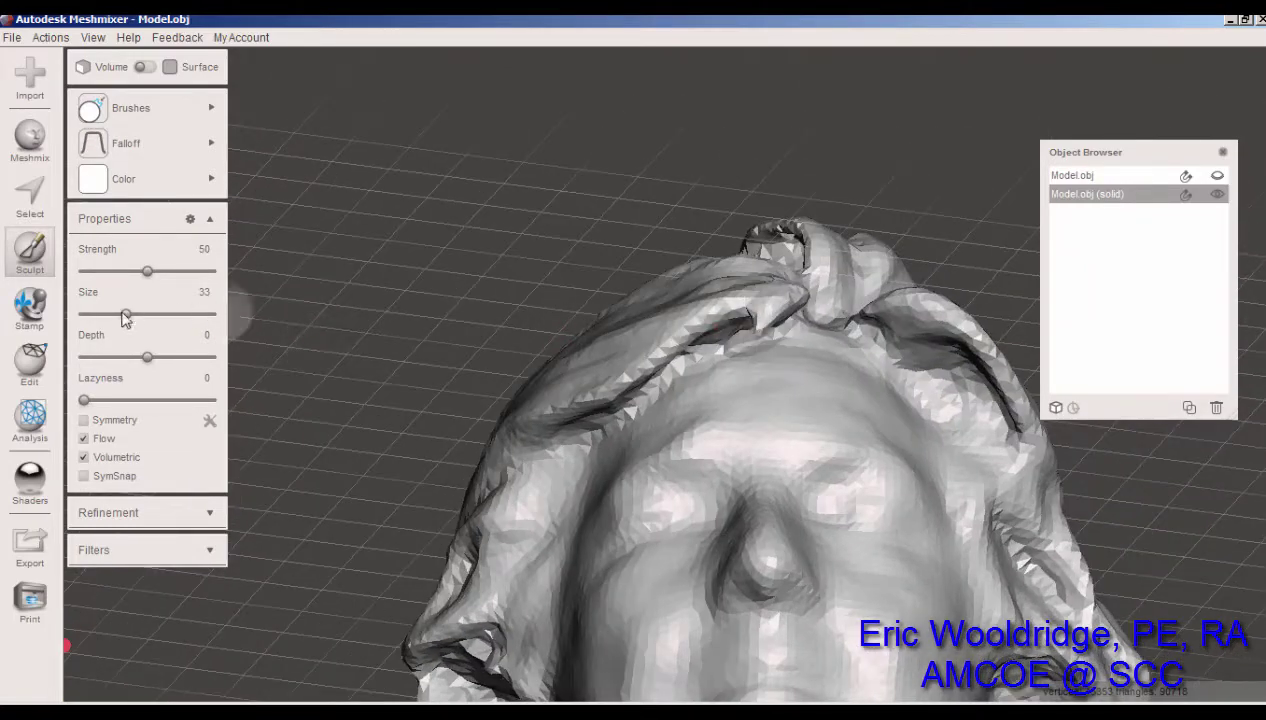
left_click_drag(125, 314, 103, 315)
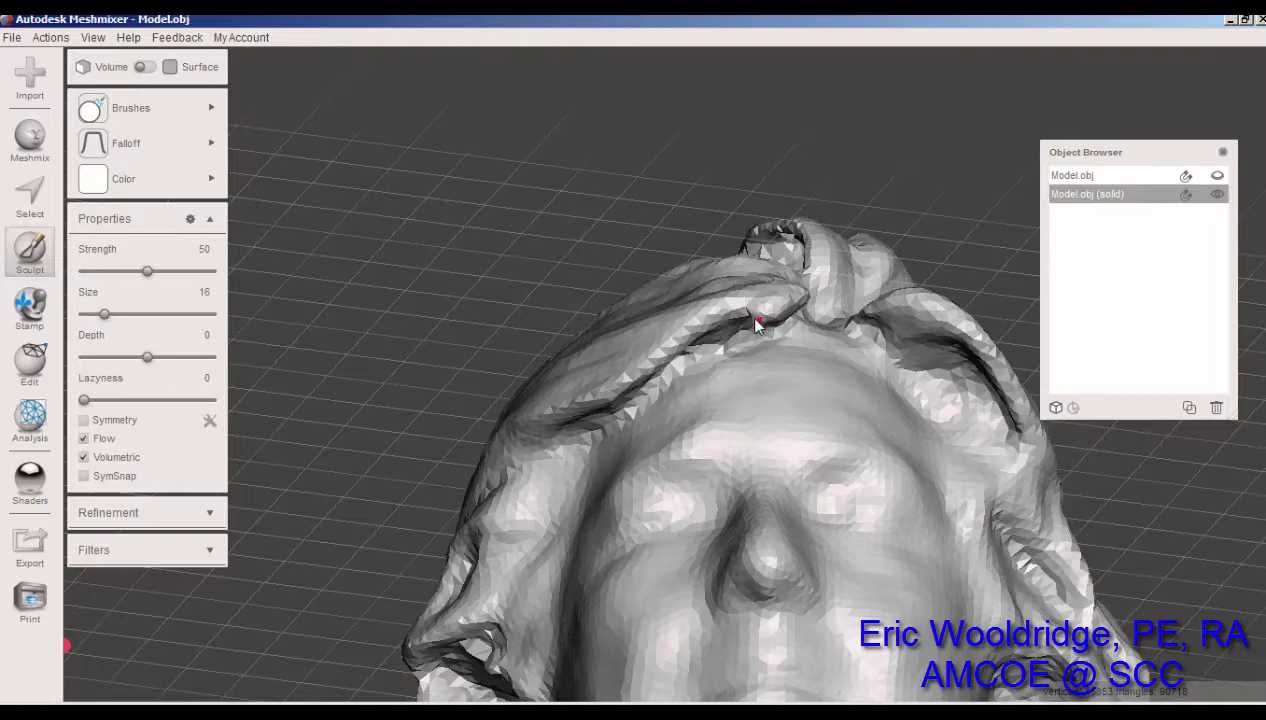
mouse_move(756, 323)
right_mouse_down()
mouse_move(740, 429)
mouse_move(757, 345)
right_mouse_up()
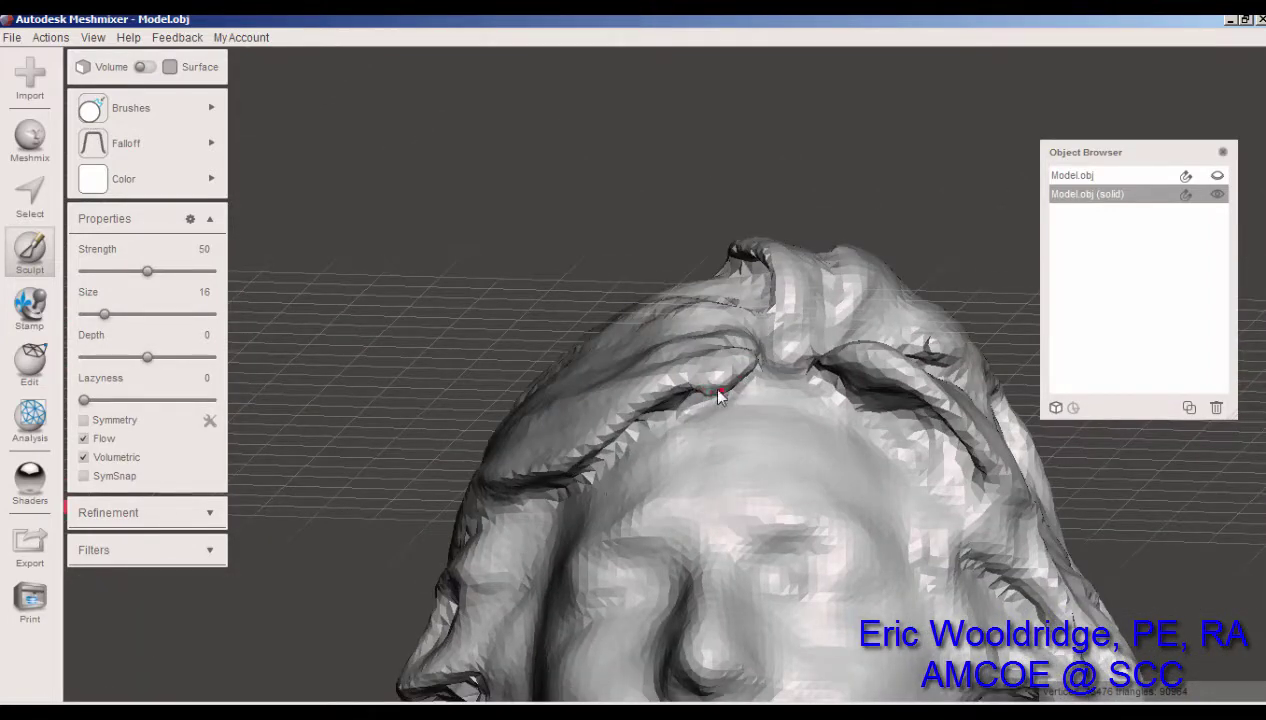
right_click_drag(713, 398, 675, 296)
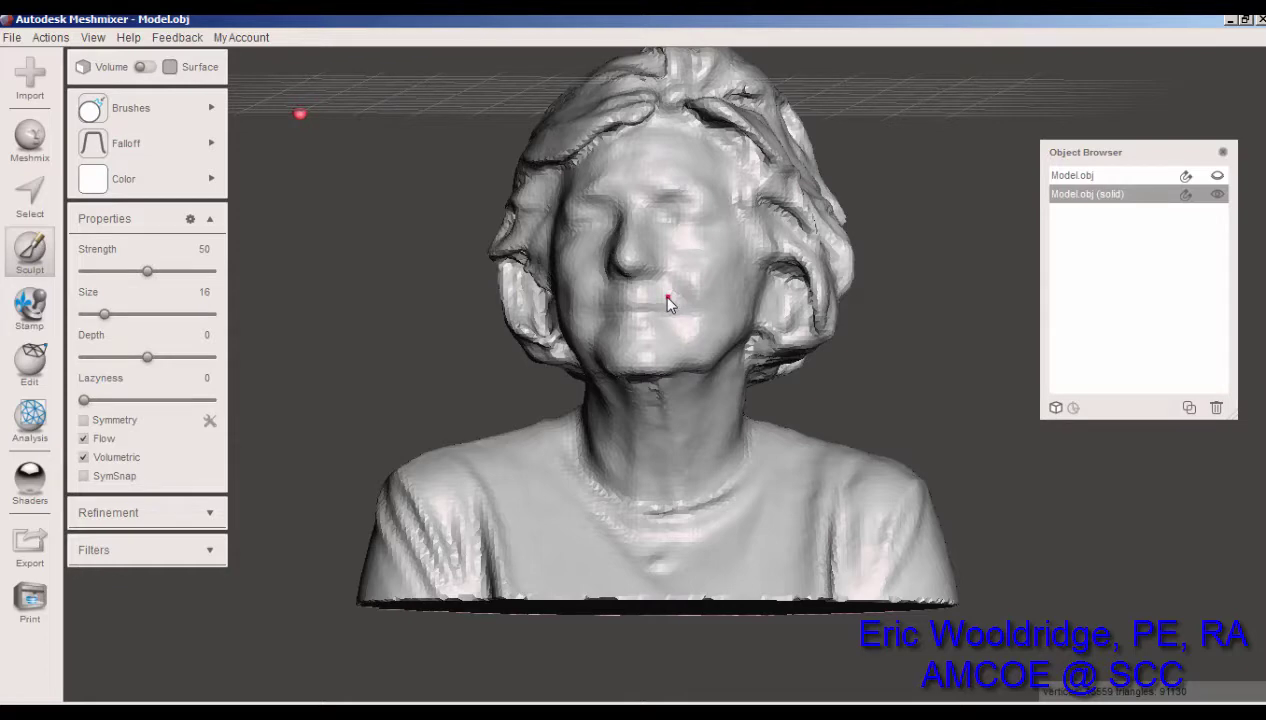
- Orbit the upright bust to inspect its face and side profiles
right_click_drag(599, 350, 597, 418)
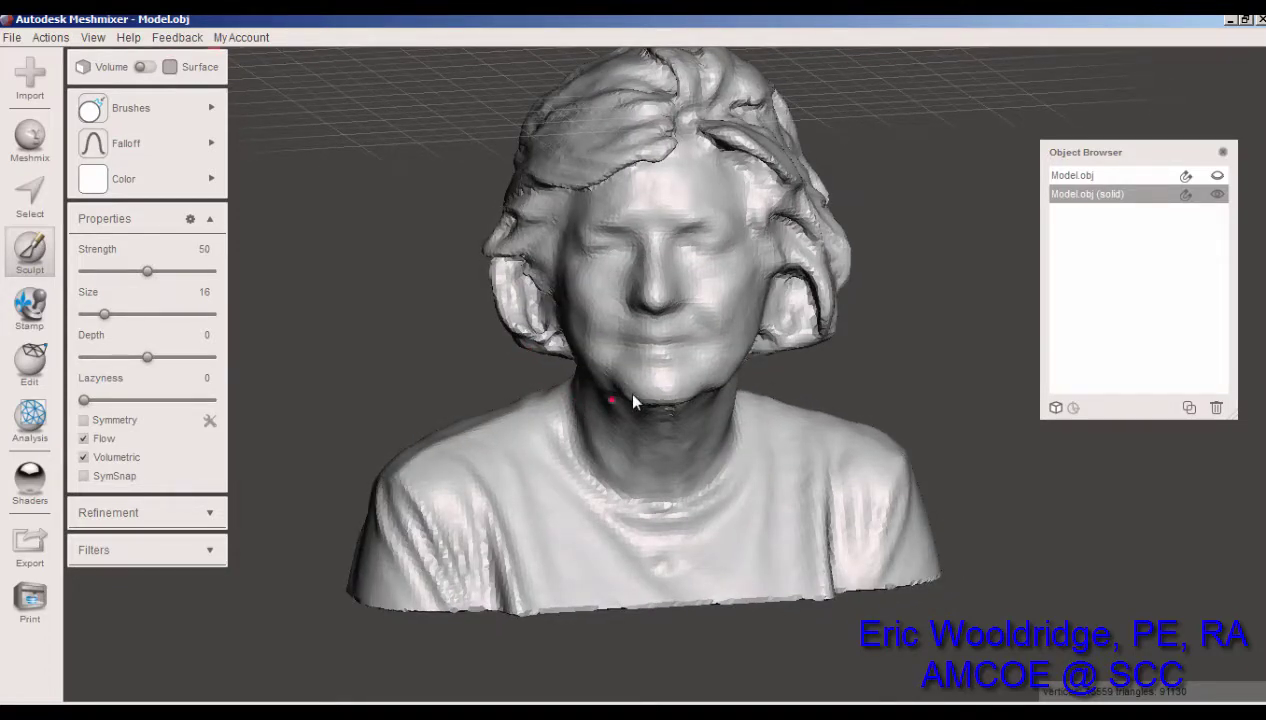
right_click_drag(560, 393, 867, 411)
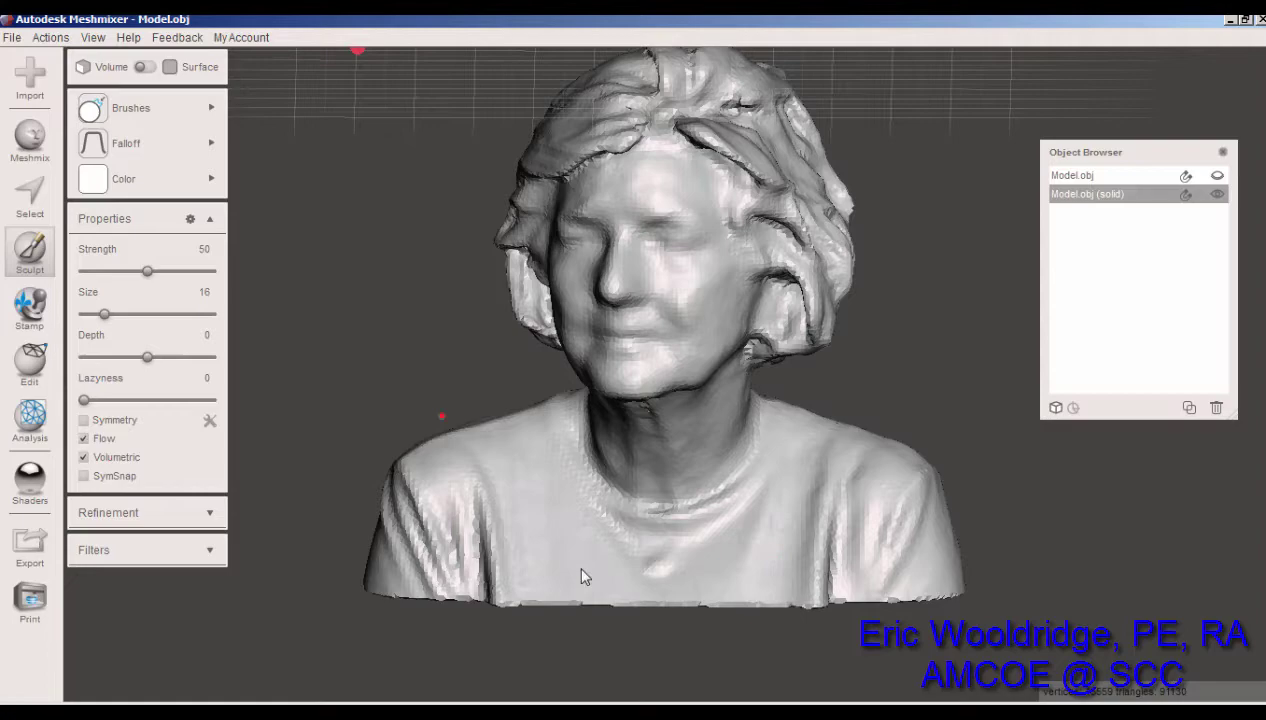
right_click_drag(509, 548, 738, 521)
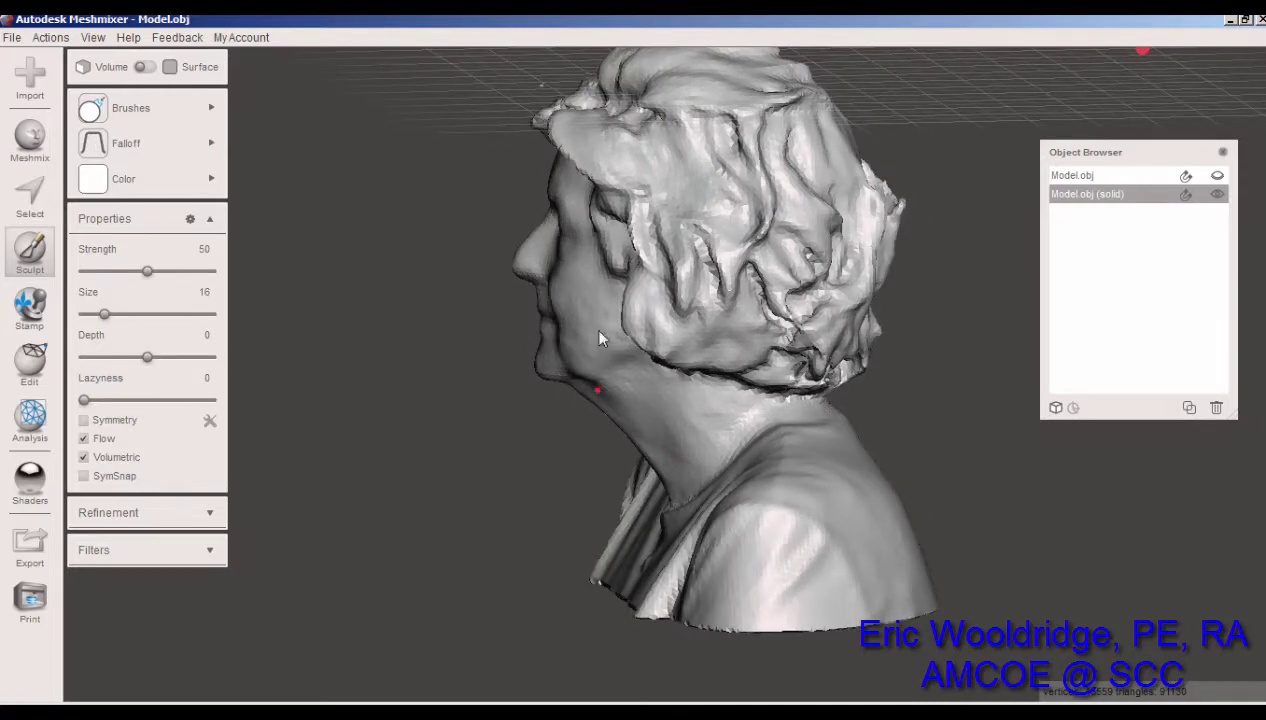
right_click_drag(602, 428, 672, 444)
- Tilt the bust back about -6.6° around X with Transform and accept it
left_click(30, 385)
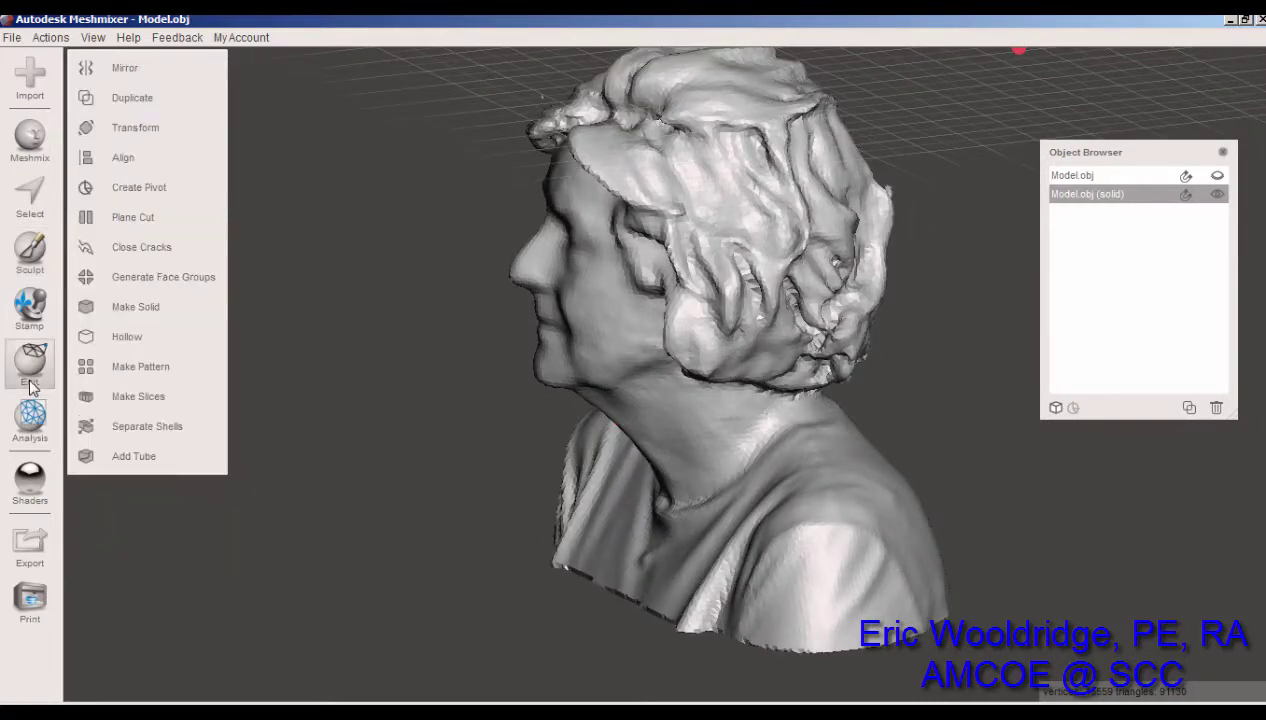
left_click(136, 128)
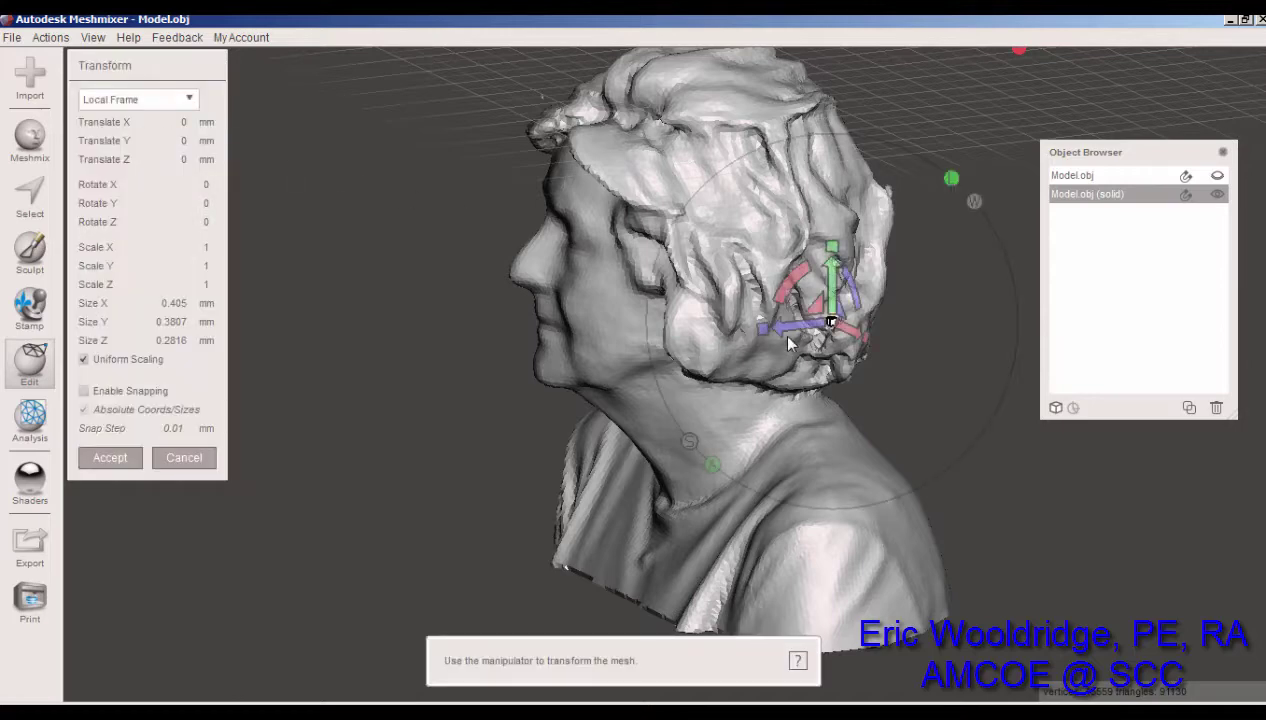
right_click_drag(789, 343, 760, 300)
left_click_drag(806, 286, 796, 292)
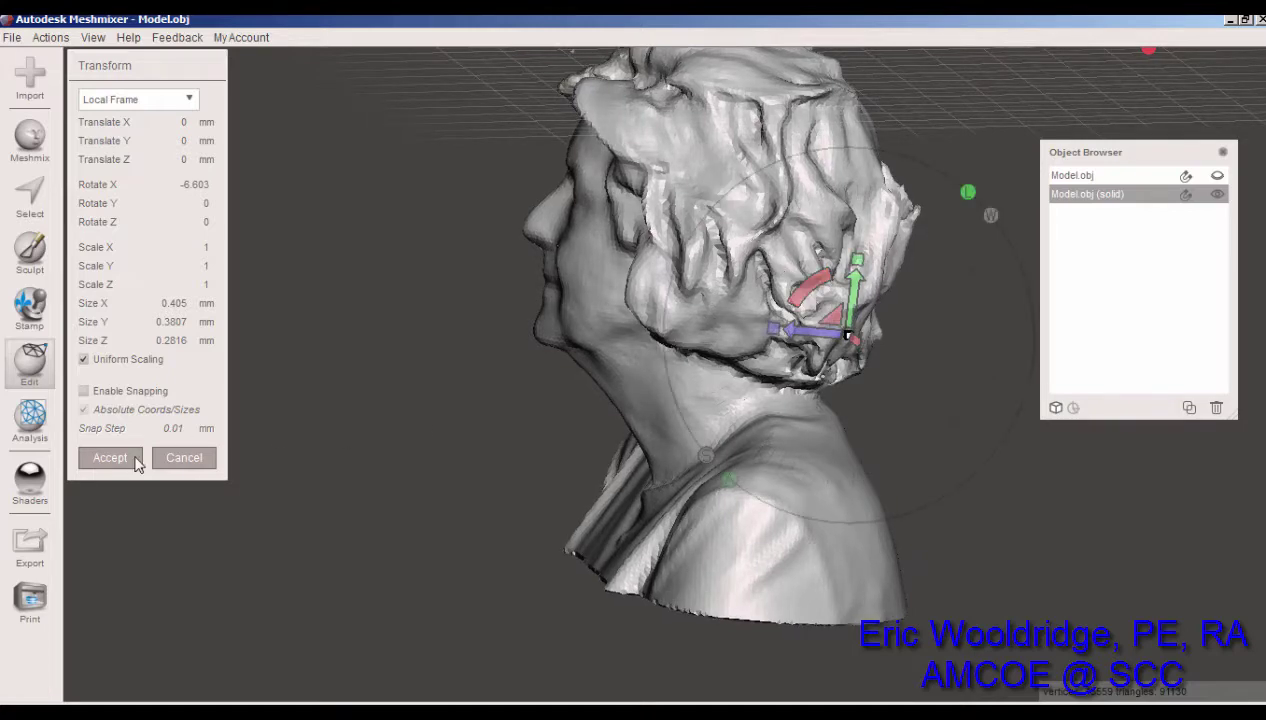
left_click(110, 458)
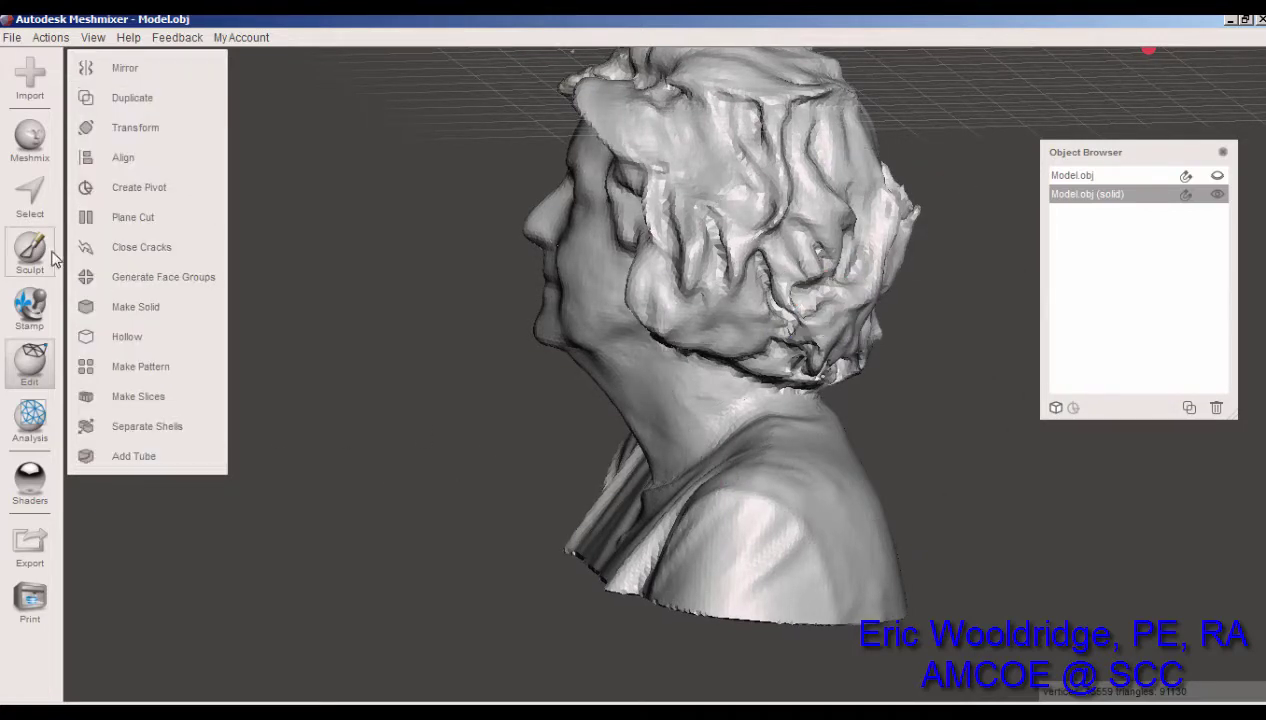
- Plane-cut the bust level at the base of the shoulders, keeping the upper part
left_click(125, 220)
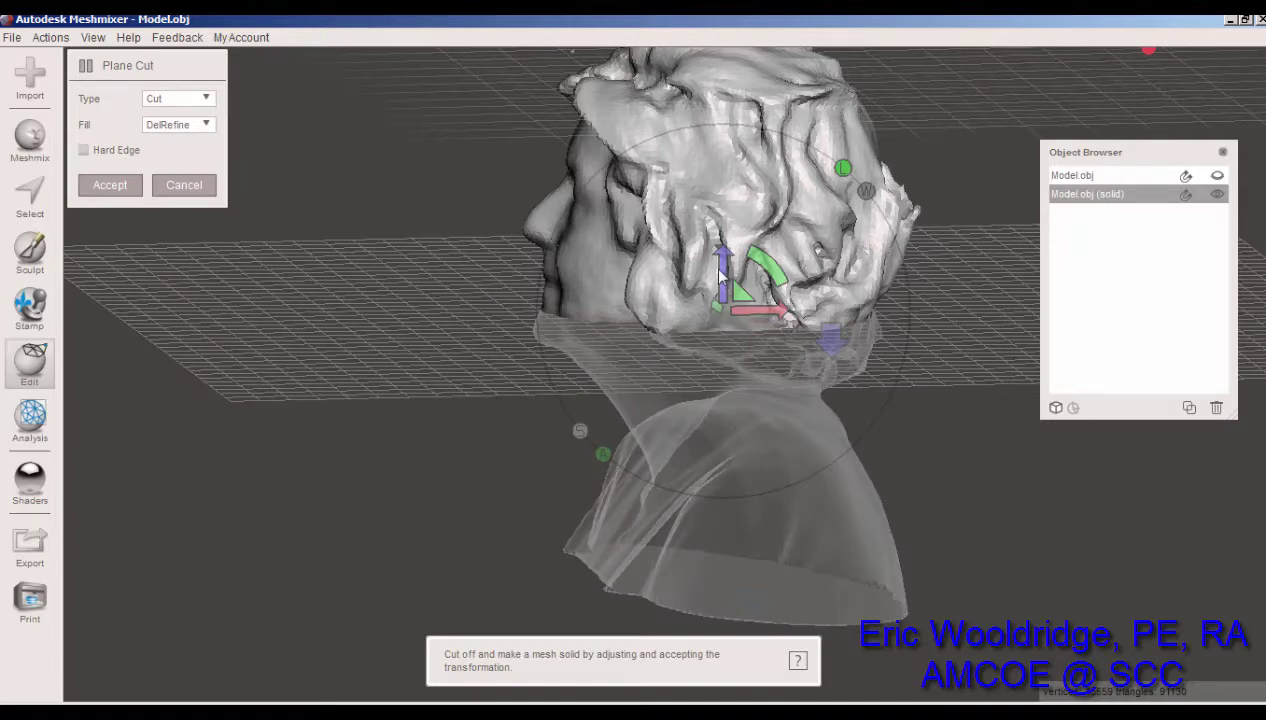
left_click_drag(724, 282, 726, 527)
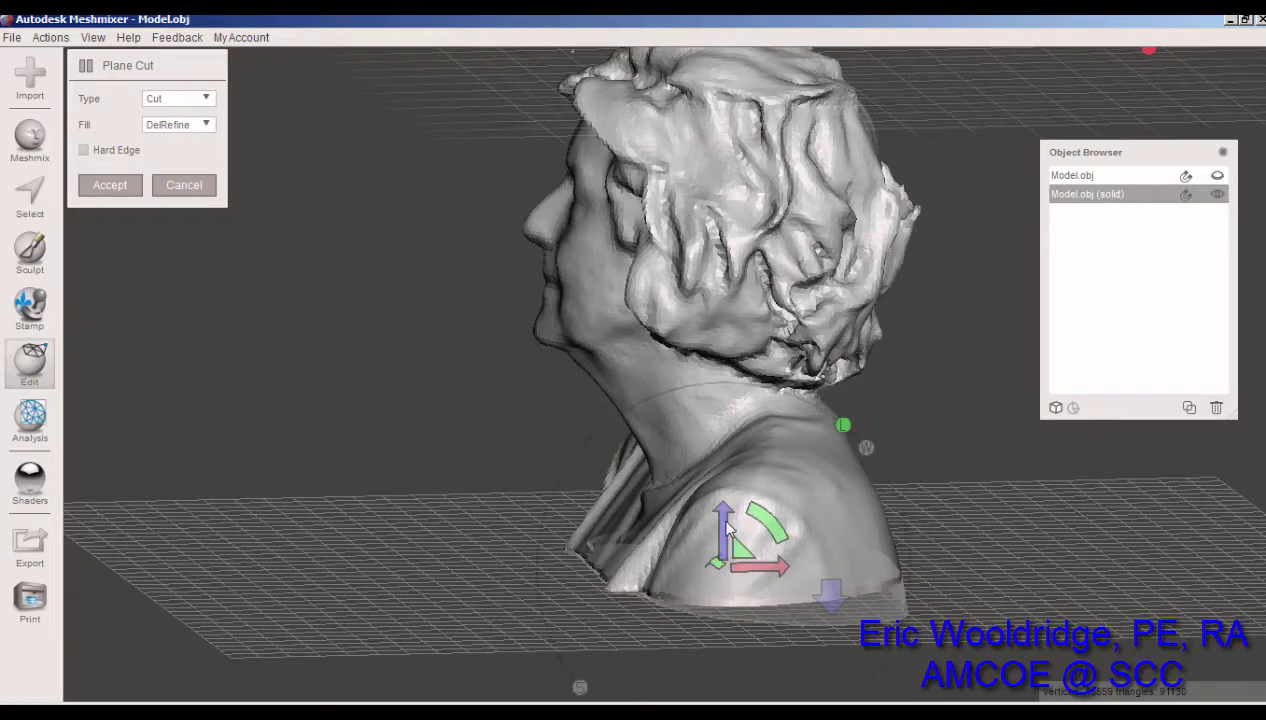
right_click_drag(898, 562, 828, 600)
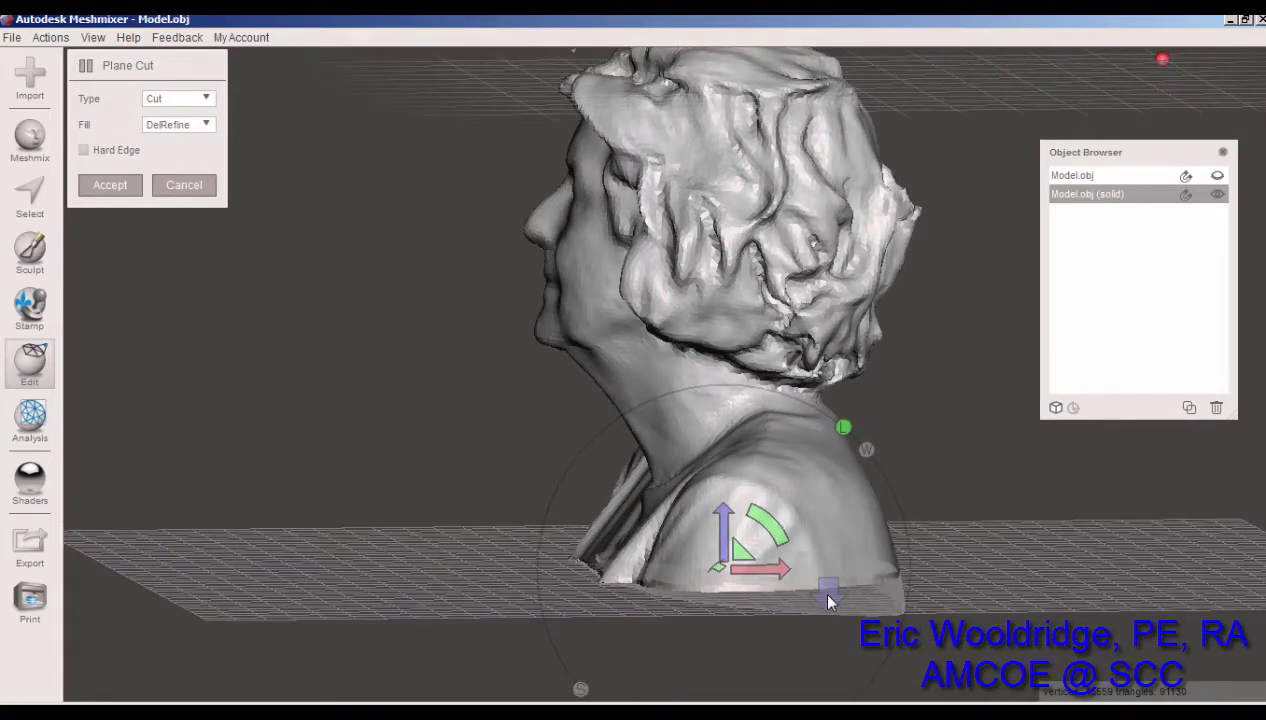
left_click(829, 597)
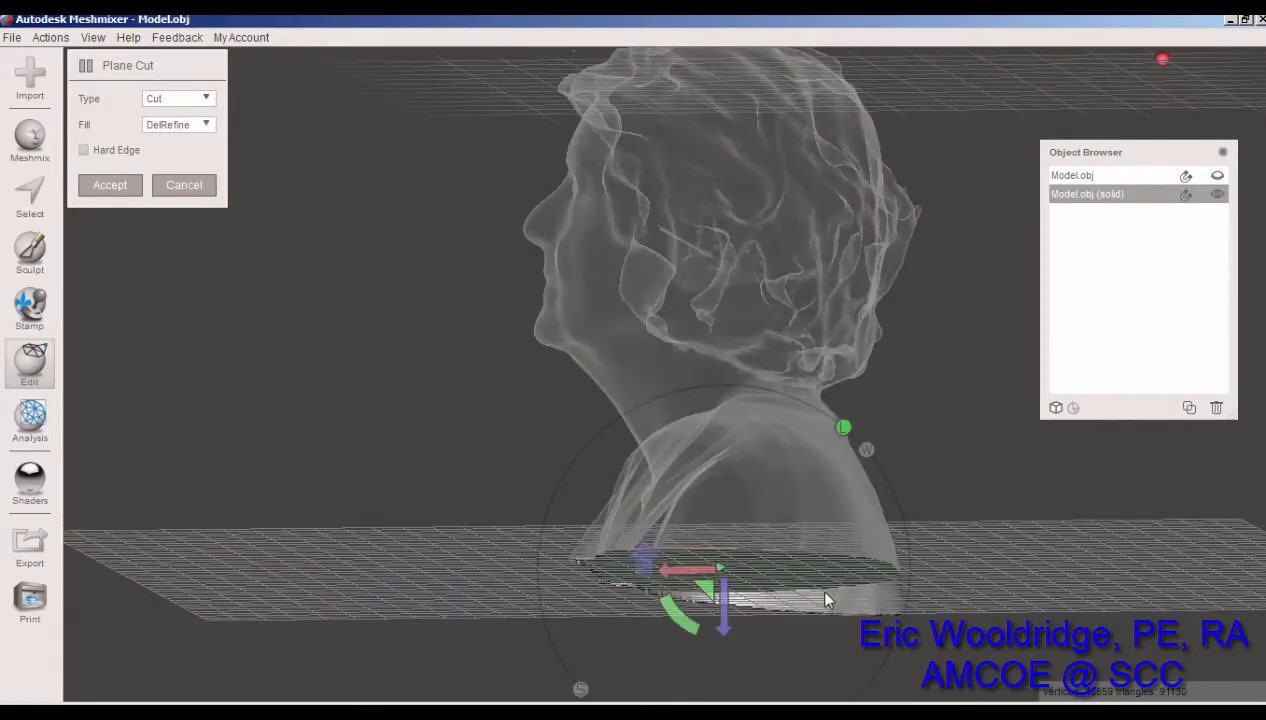
left_click(644, 566)
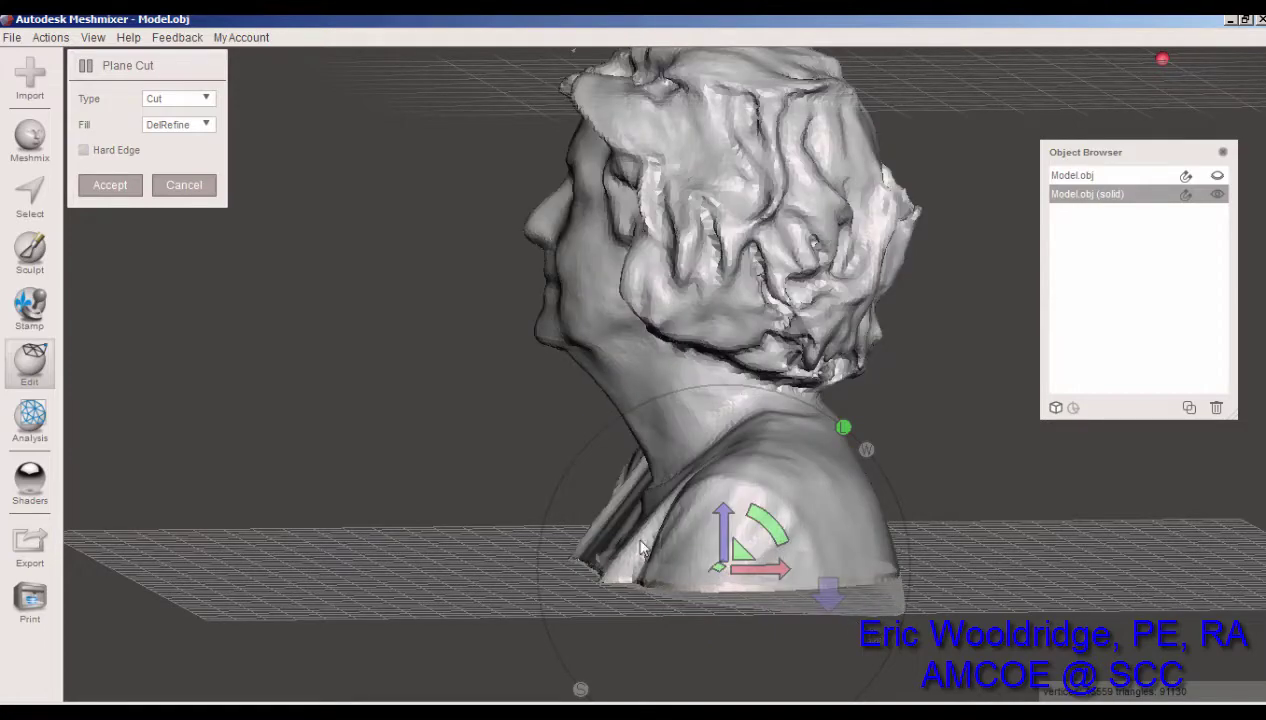
key("Return")
right_click_drag(424, 425, 897, 399)
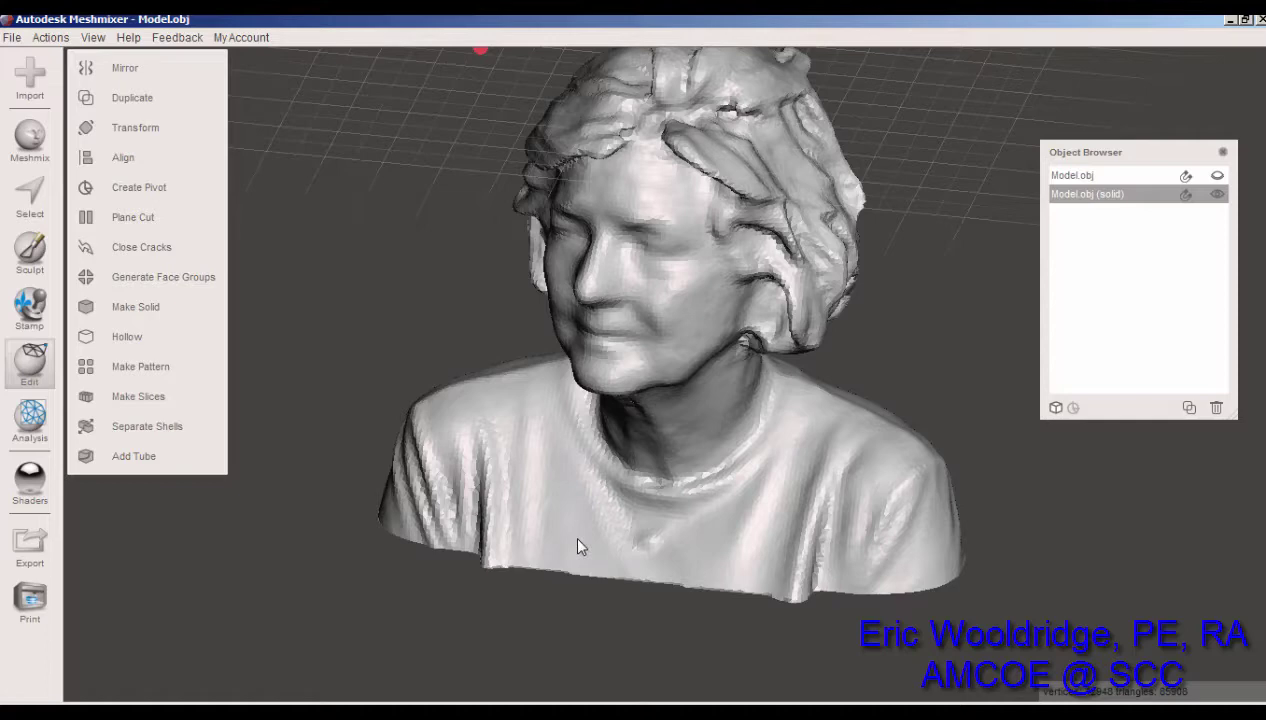
- Orbit to inspect the trimmed bust's flat, level base from the front
right_click_drag(794, 470, 842, 388)
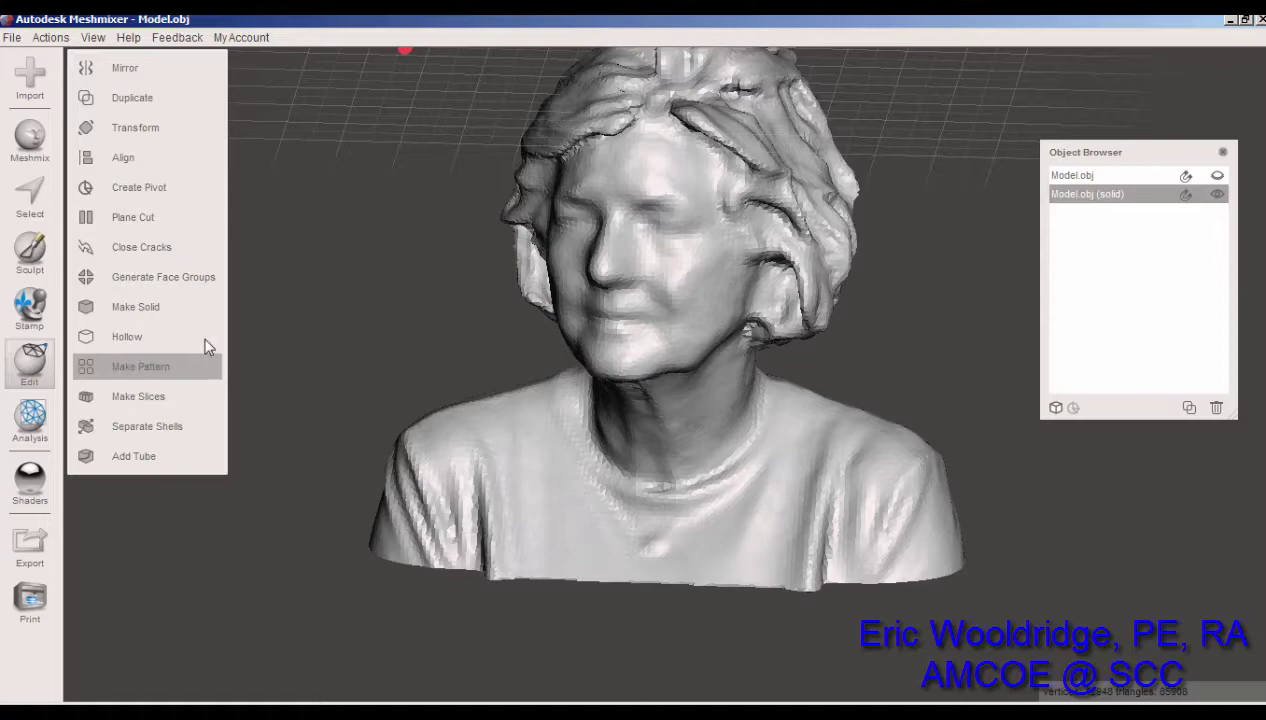
- Start a second plane cut and swing the plane steeply onto the right shoulder
left_click(133, 217)
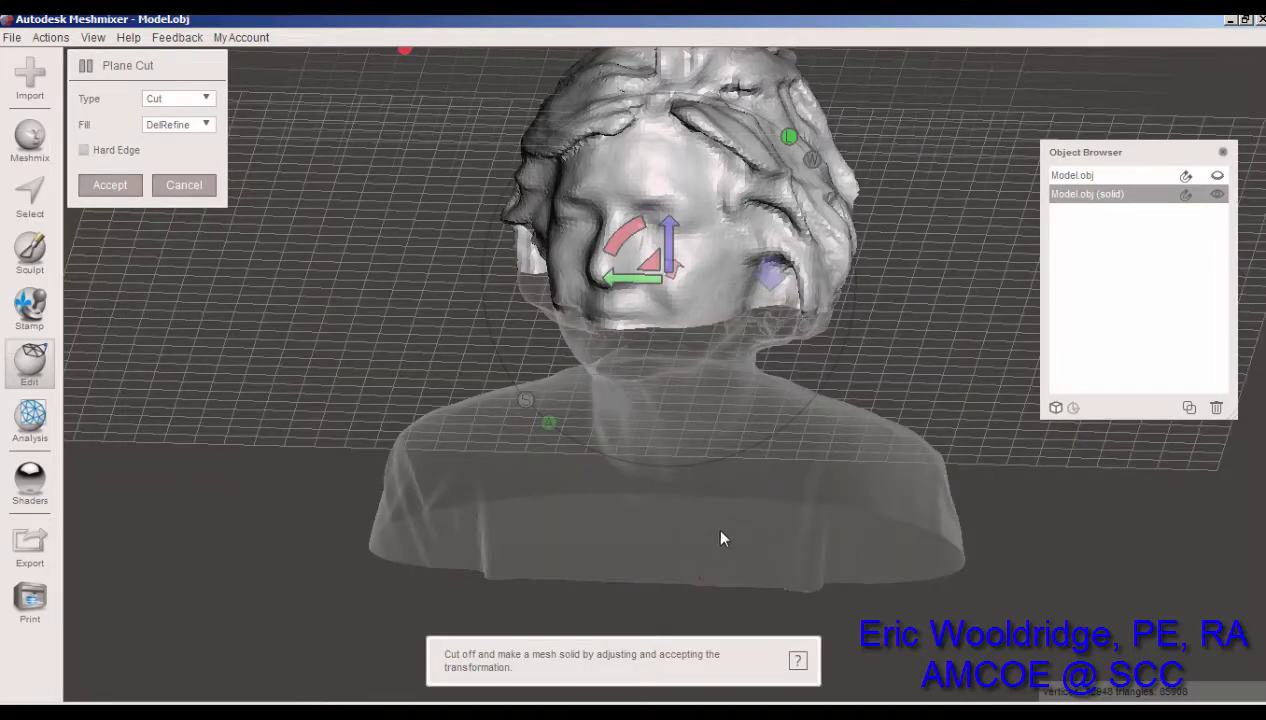
right_click_drag(722, 538, 706, 452)
left_click(638, 243)
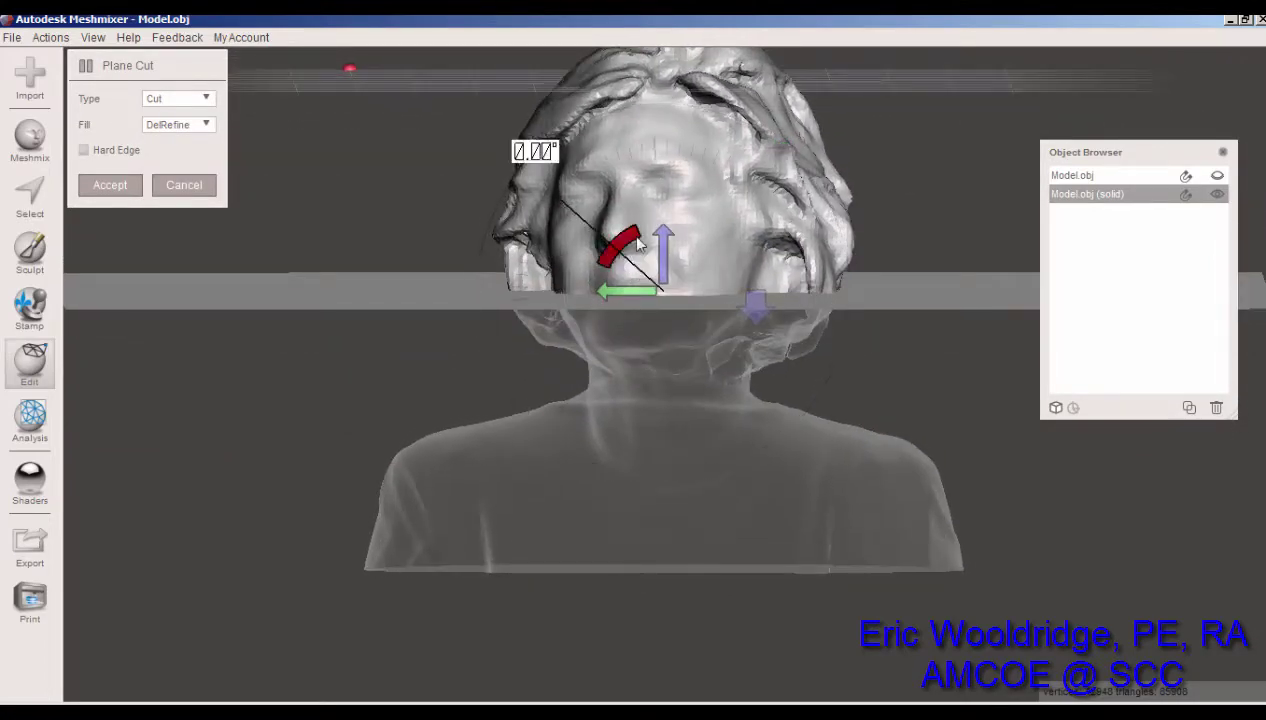
left_click_drag(638, 243, 730, 559)
left_click(836, 440)
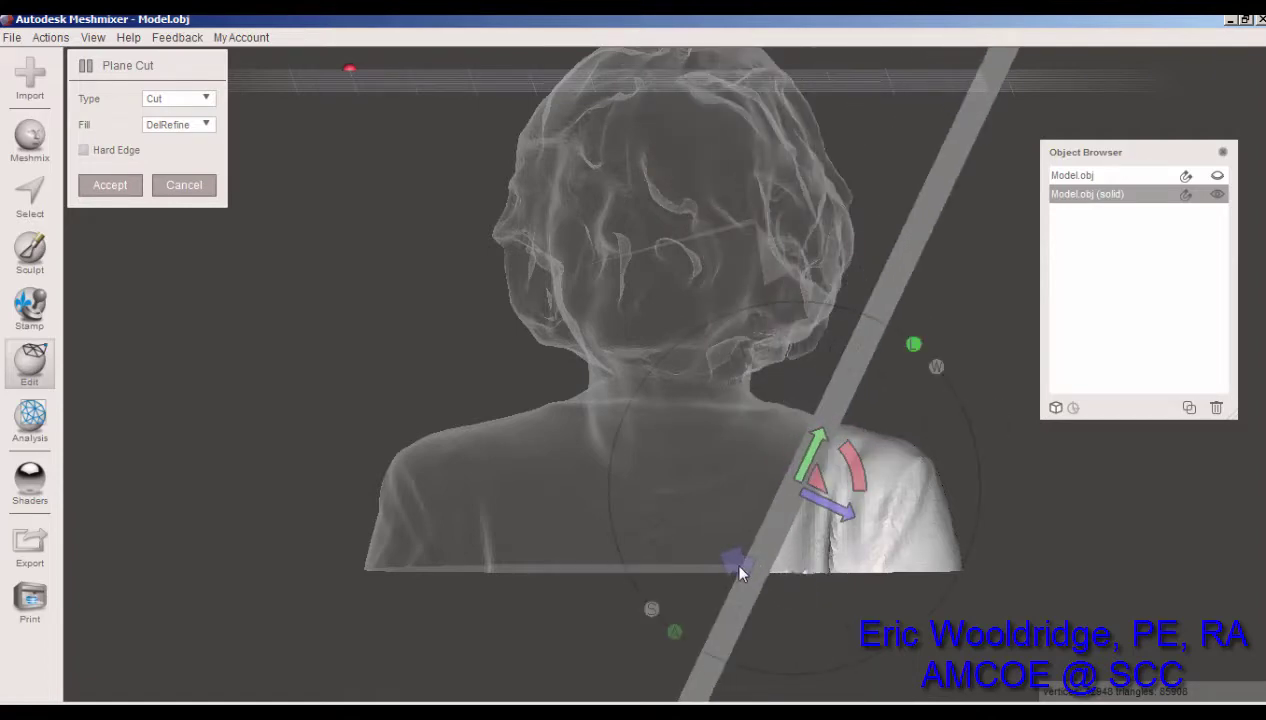
right_click_drag(818, 510, 827, 513)
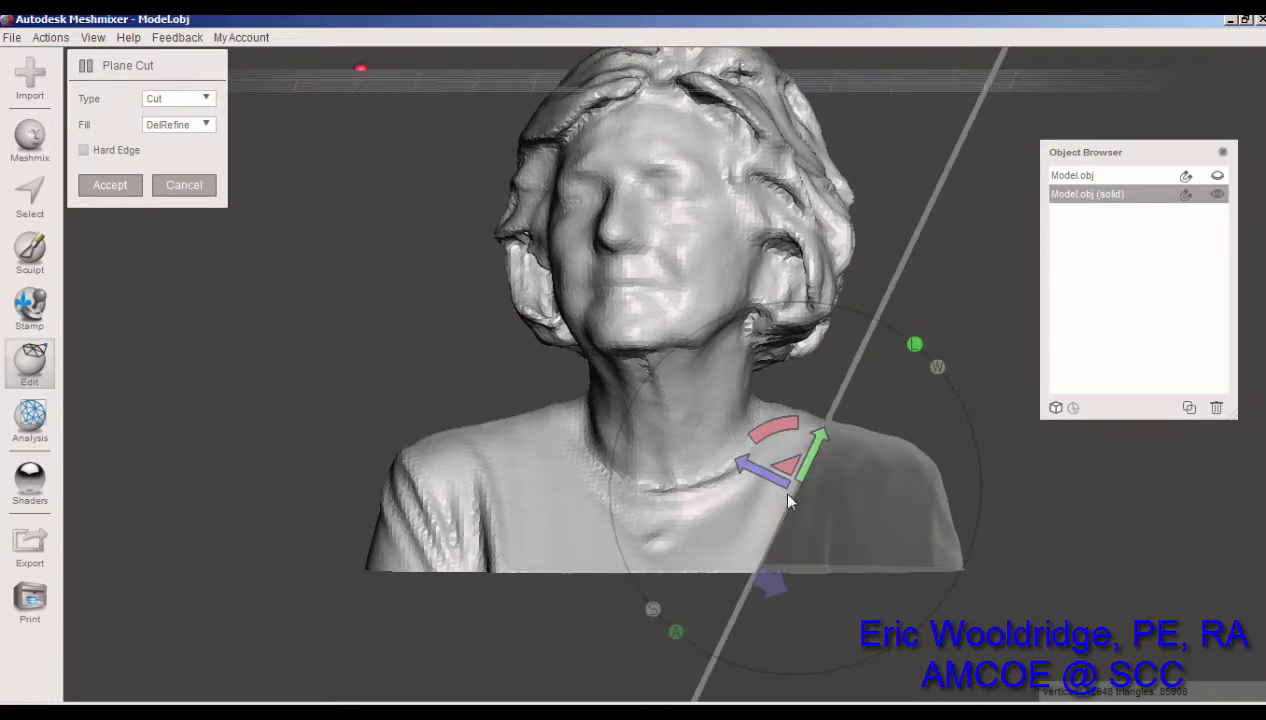
- Fine-tune the cut plane to about 8.04° on the right shoulder and accept the cut
left_click_drag(779, 486, 810, 395)
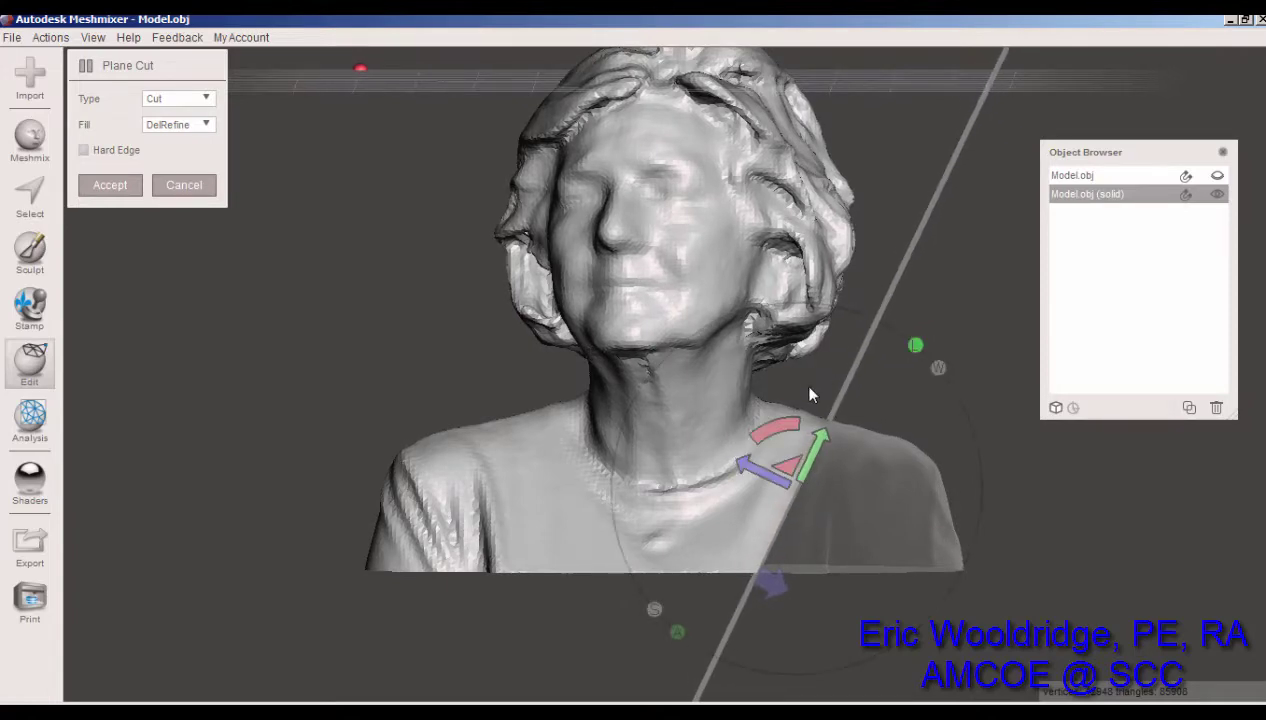
left_click_drag(762, 480, 806, 415)
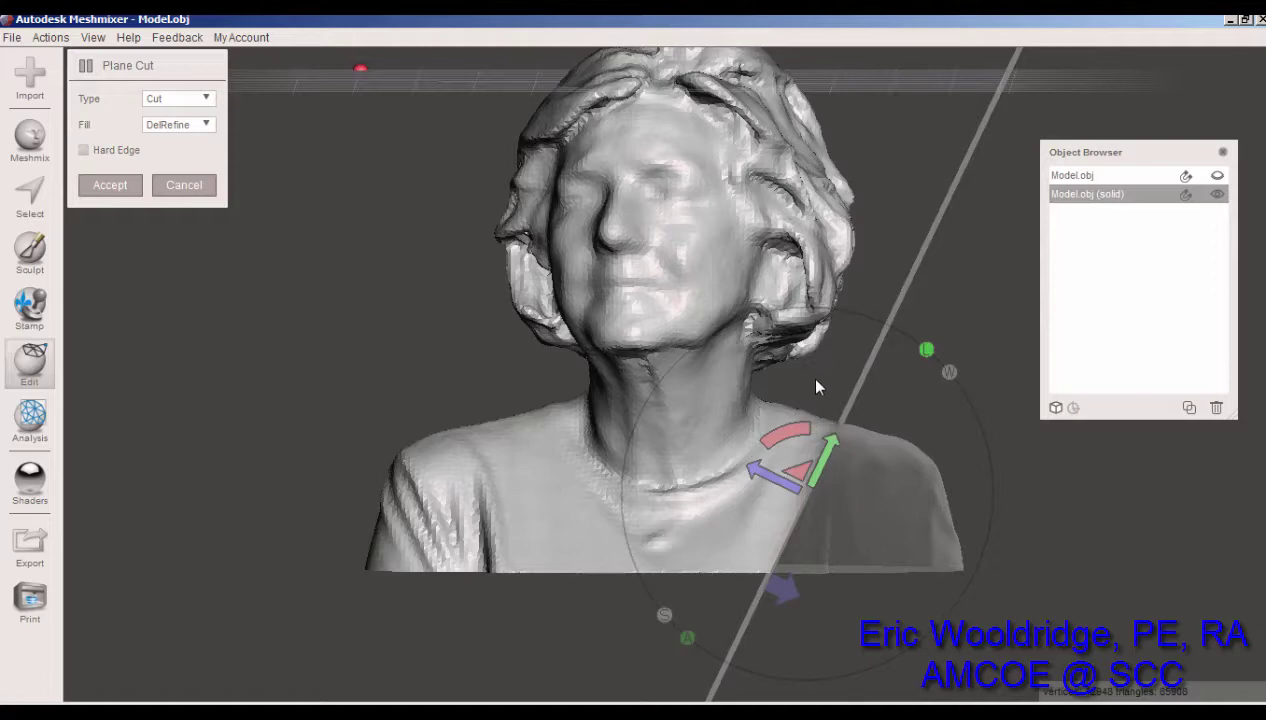
left_click_drag(798, 435, 788, 434)
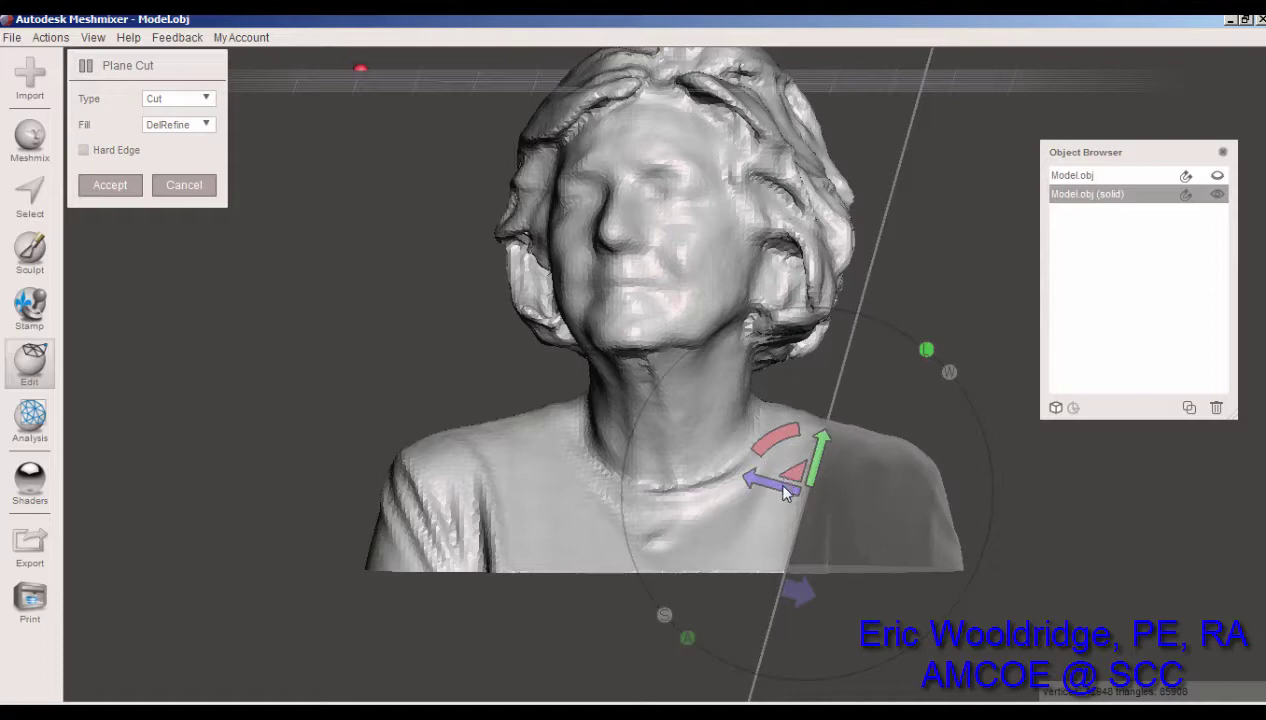
right_click_drag(839, 529, 828, 553)
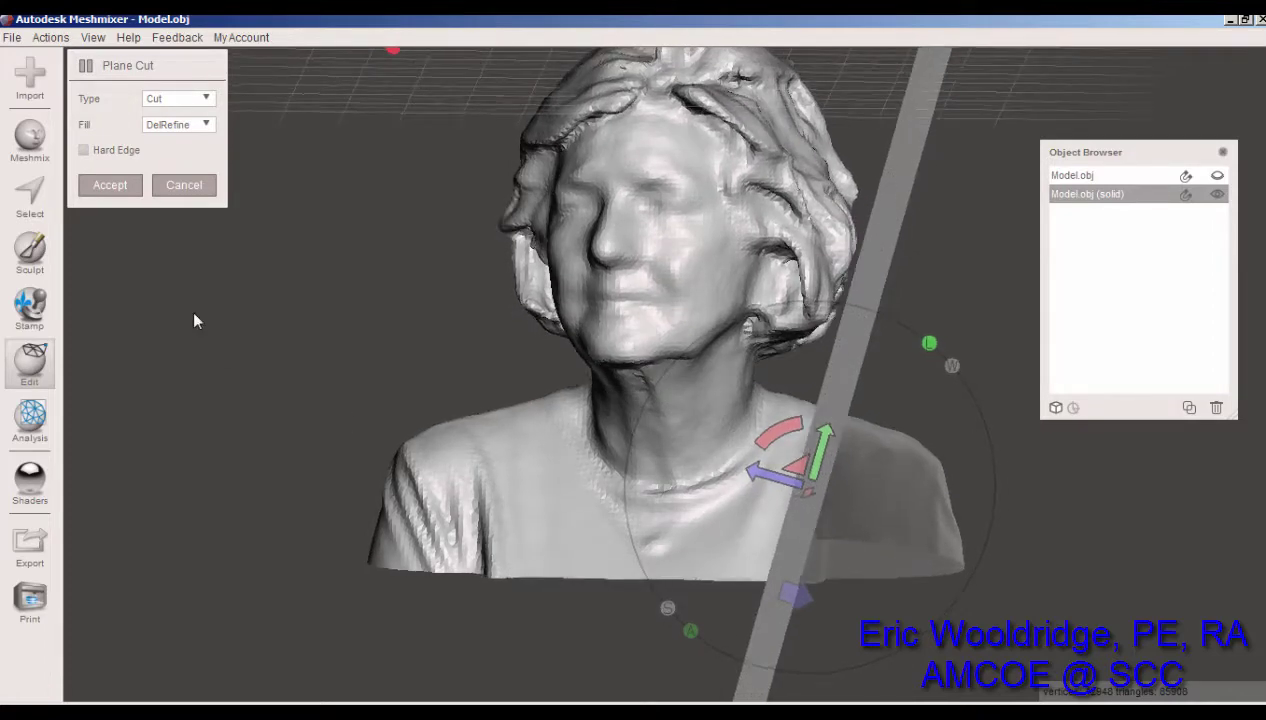
left_click(110, 185)
right_click_drag(486, 444, 588, 443)
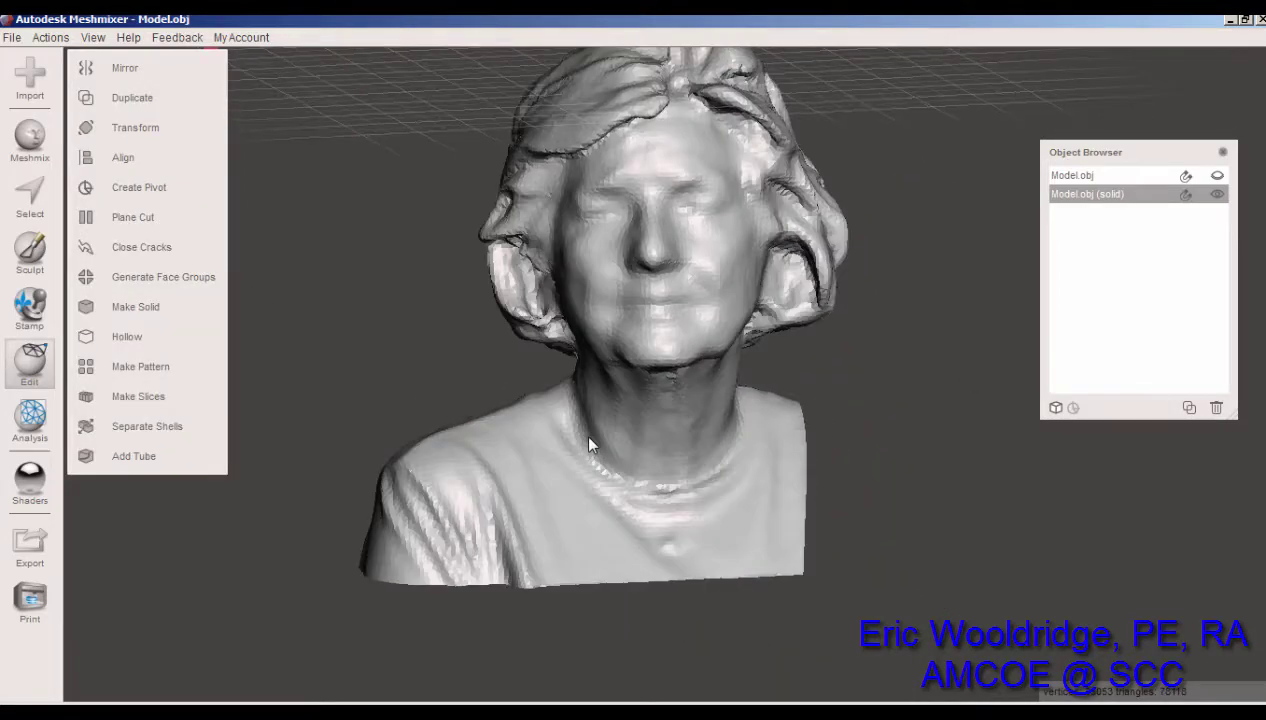
- Plane-cut the left shoulder off along a steep diagonal of roughly 60 degrees, aligned with the shoulder edge
left_click(133, 220)
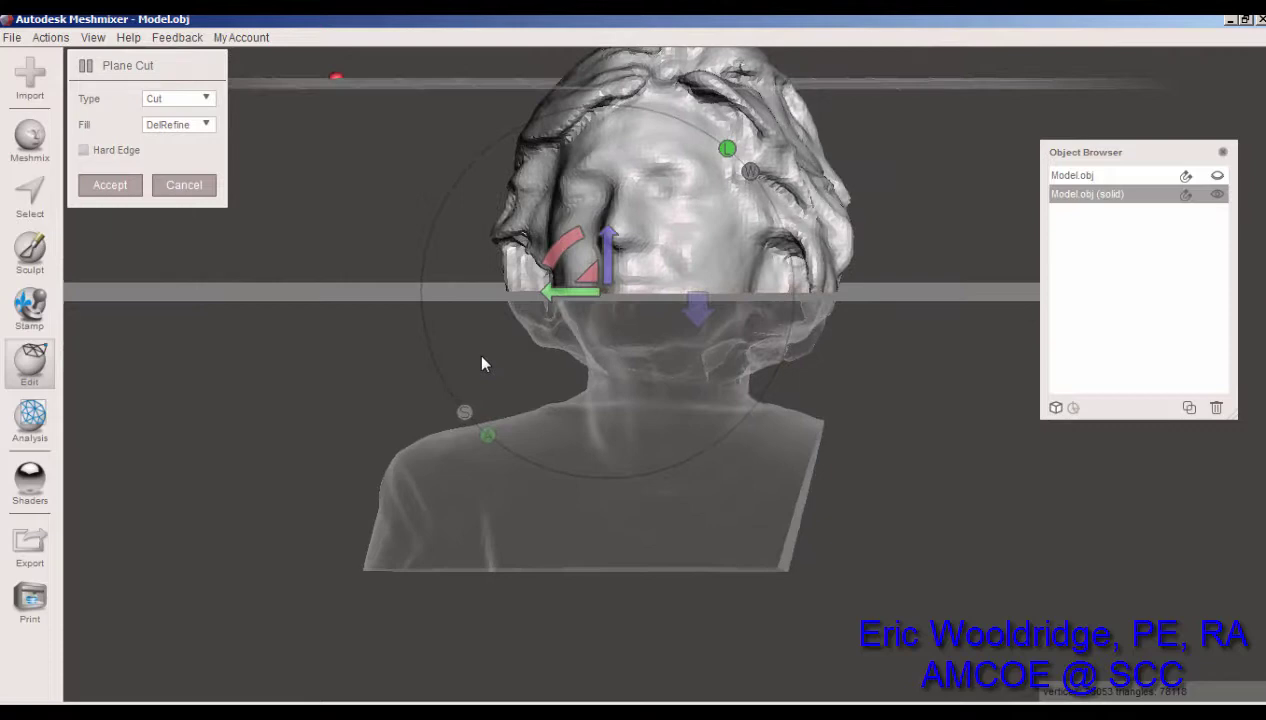
left_click_drag(558, 250, 485, 352)
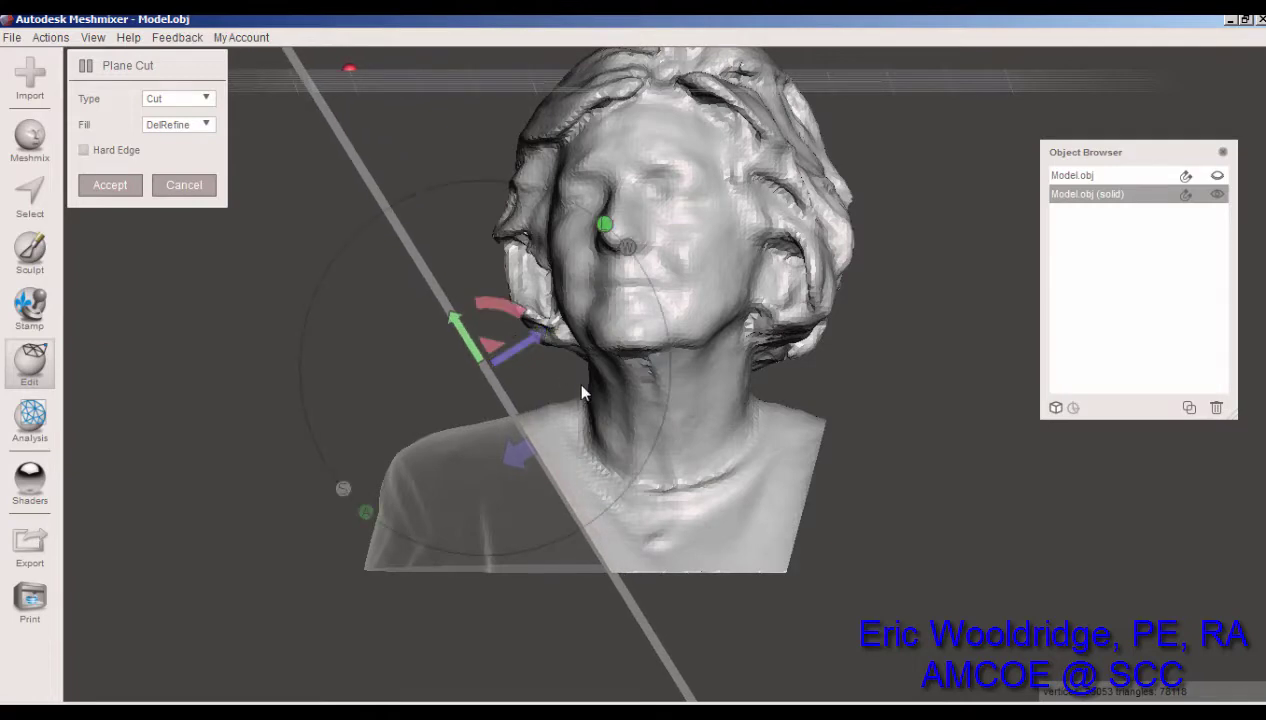
left_click_drag(500, 305, 549, 365)
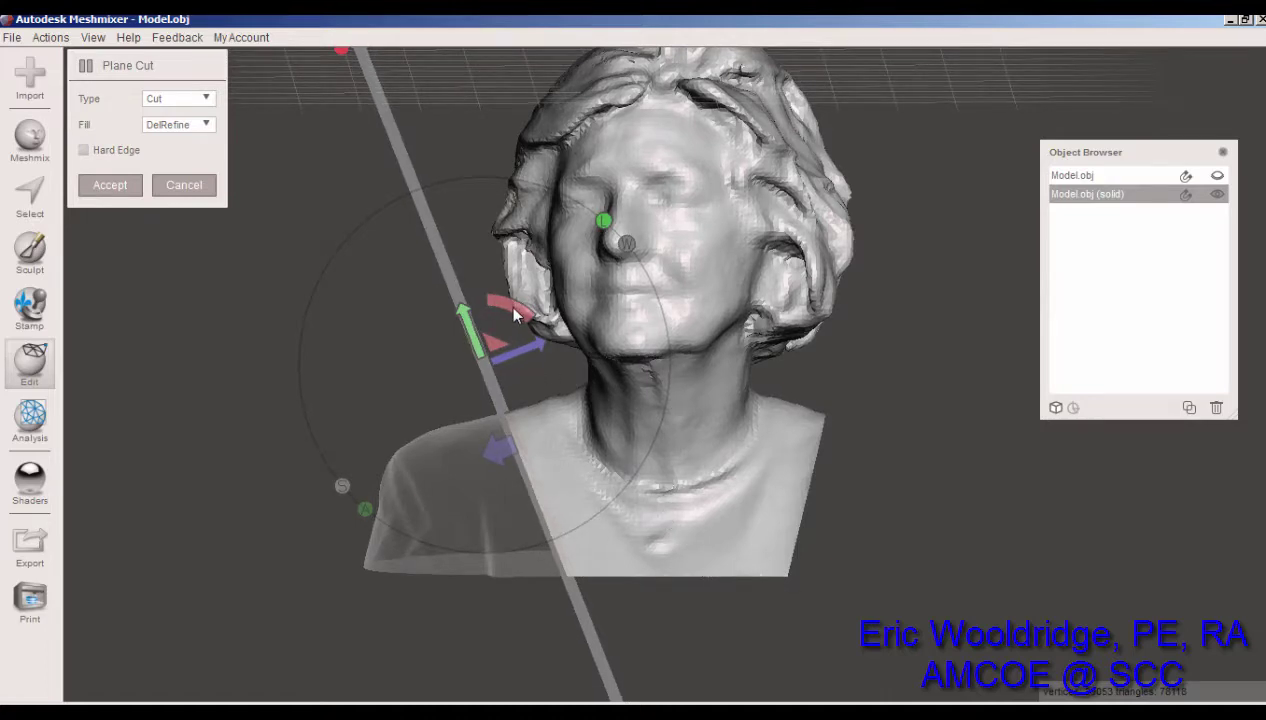
left_click_drag(514, 315, 523, 343)
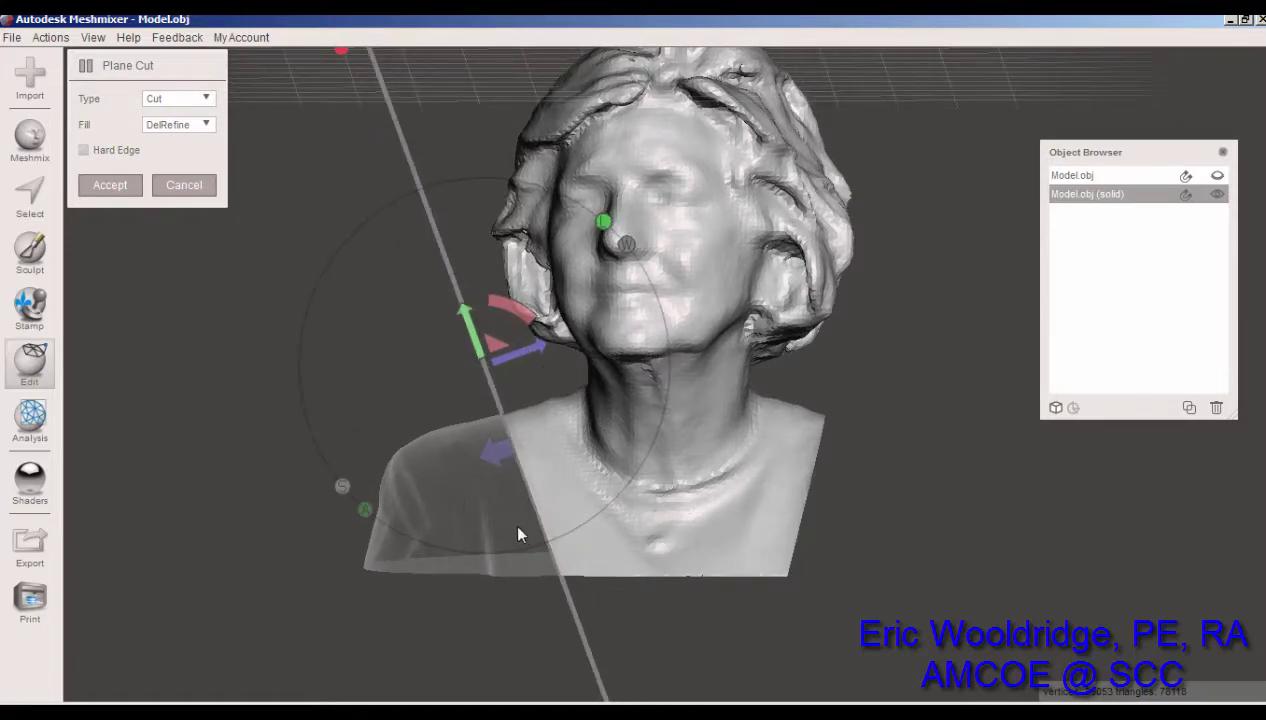
left_click_drag(527, 327, 558, 393)
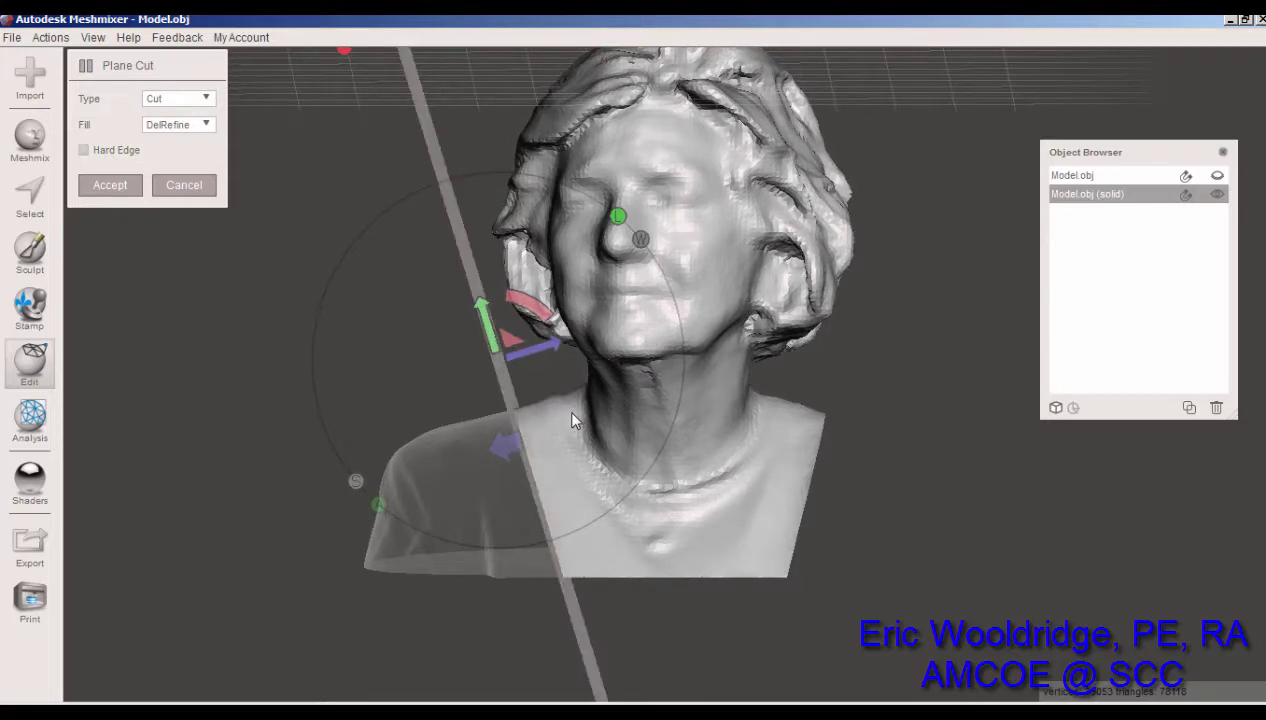
left_click(124, 190)
- From a side profile, plane-cut a steeply slanted wedge off the lower back of the bust
right_click_drag(523, 452, 473, 461)
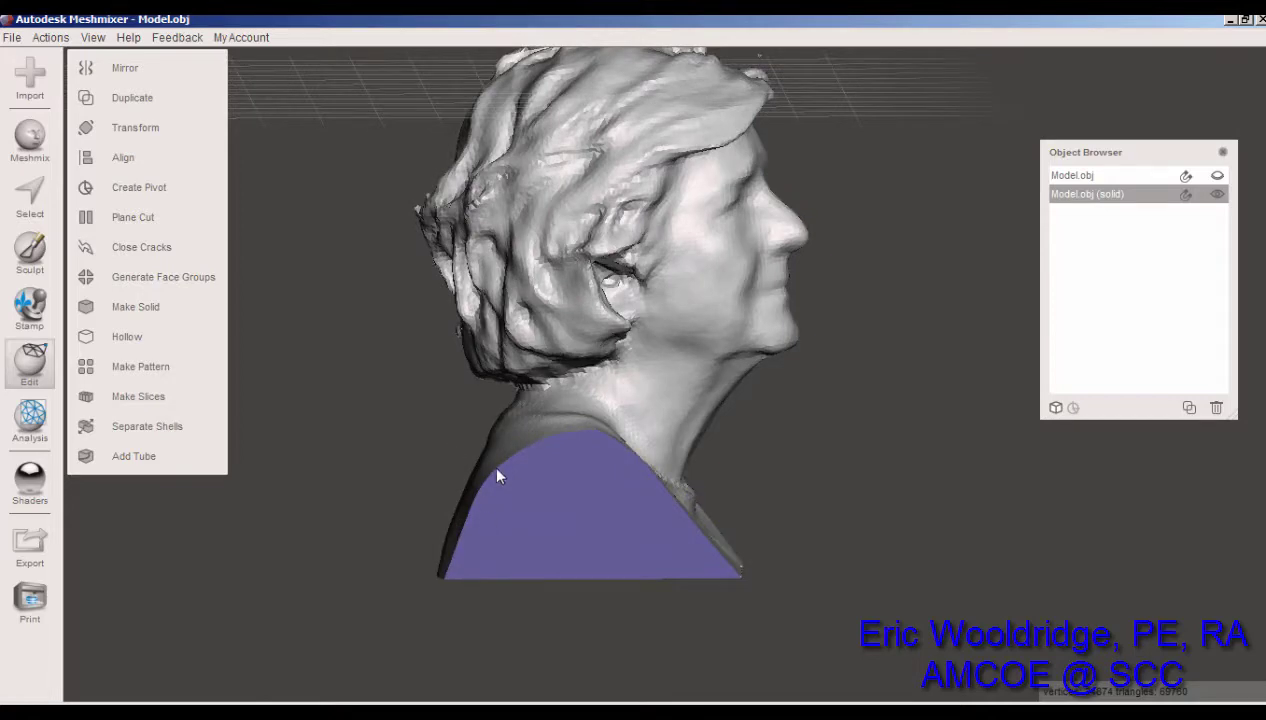
right_click_drag(669, 535, 757, 552)
right_click_drag(603, 548, 820, 495)
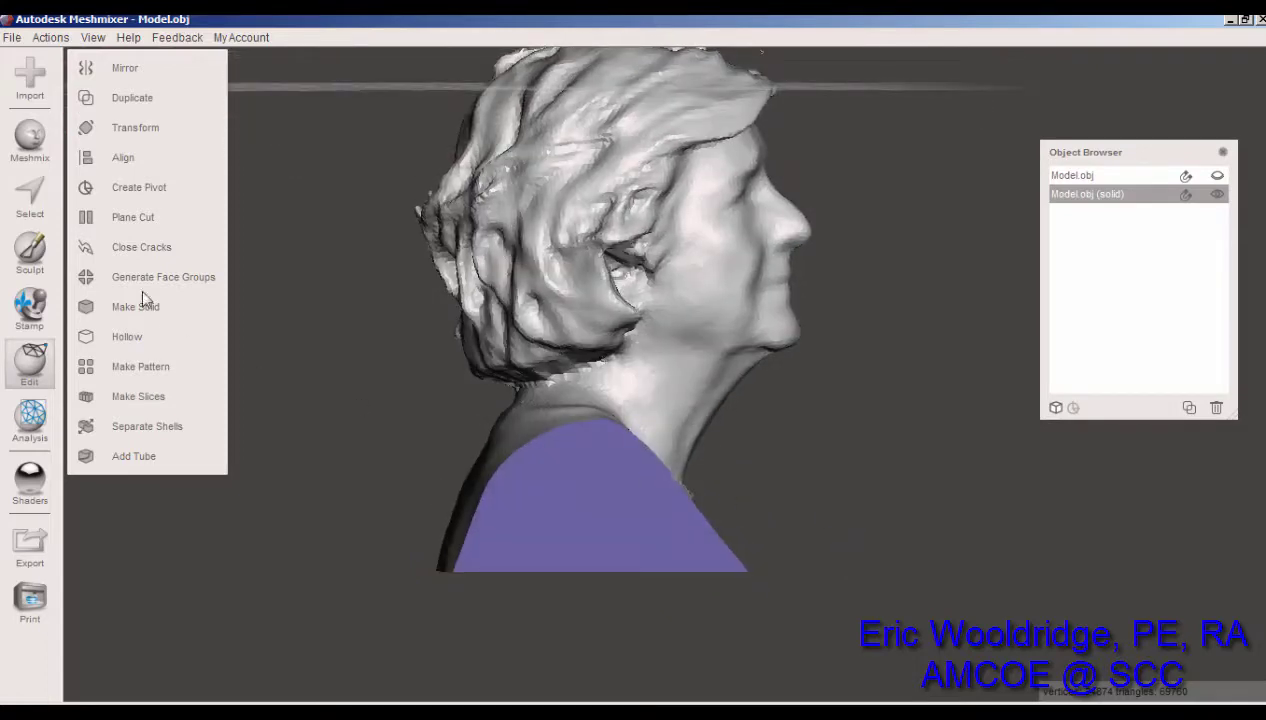
left_click(133, 218)
left_click_drag(578, 233, 475, 418)
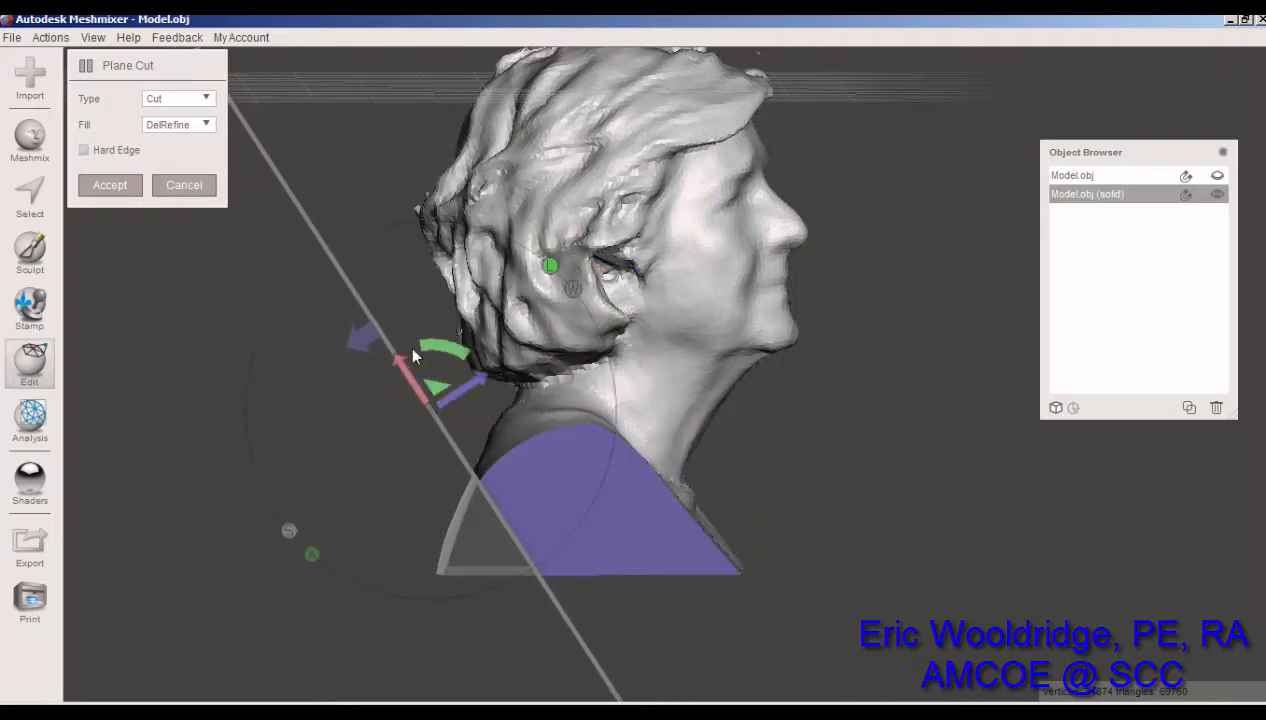
left_click_drag(428, 346, 447, 400)
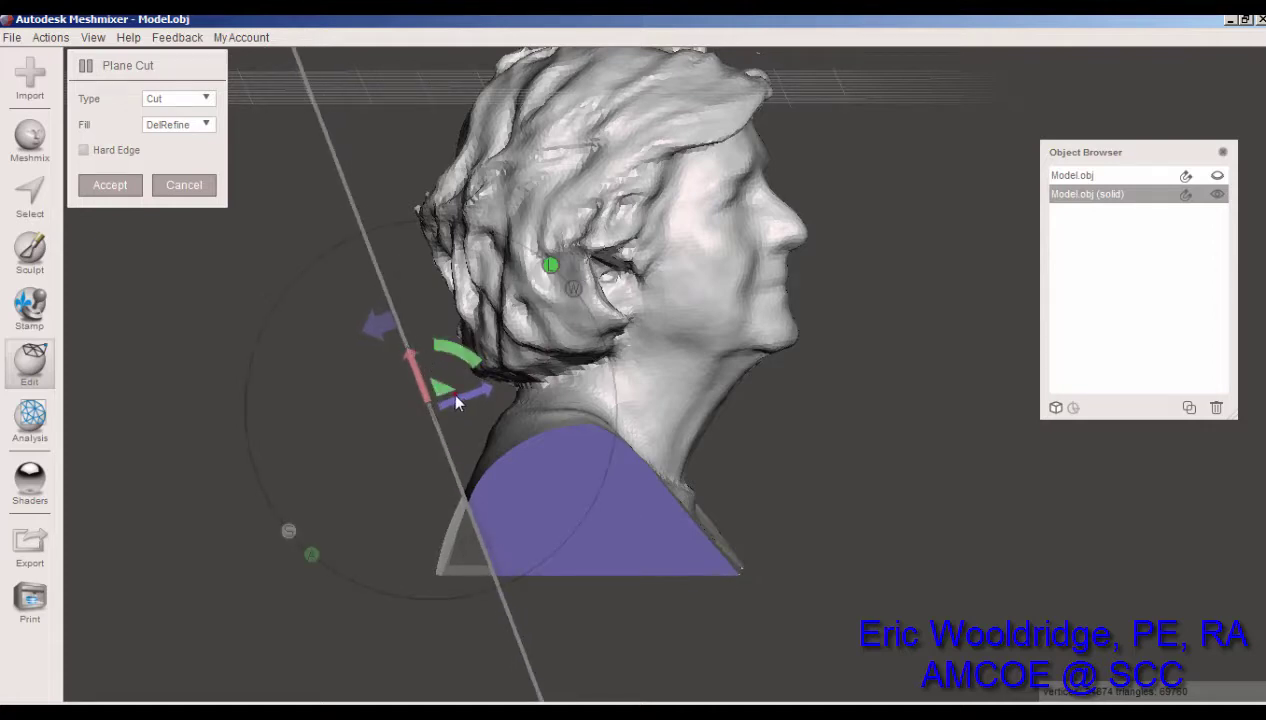
left_click_drag(455, 397, 462, 356)
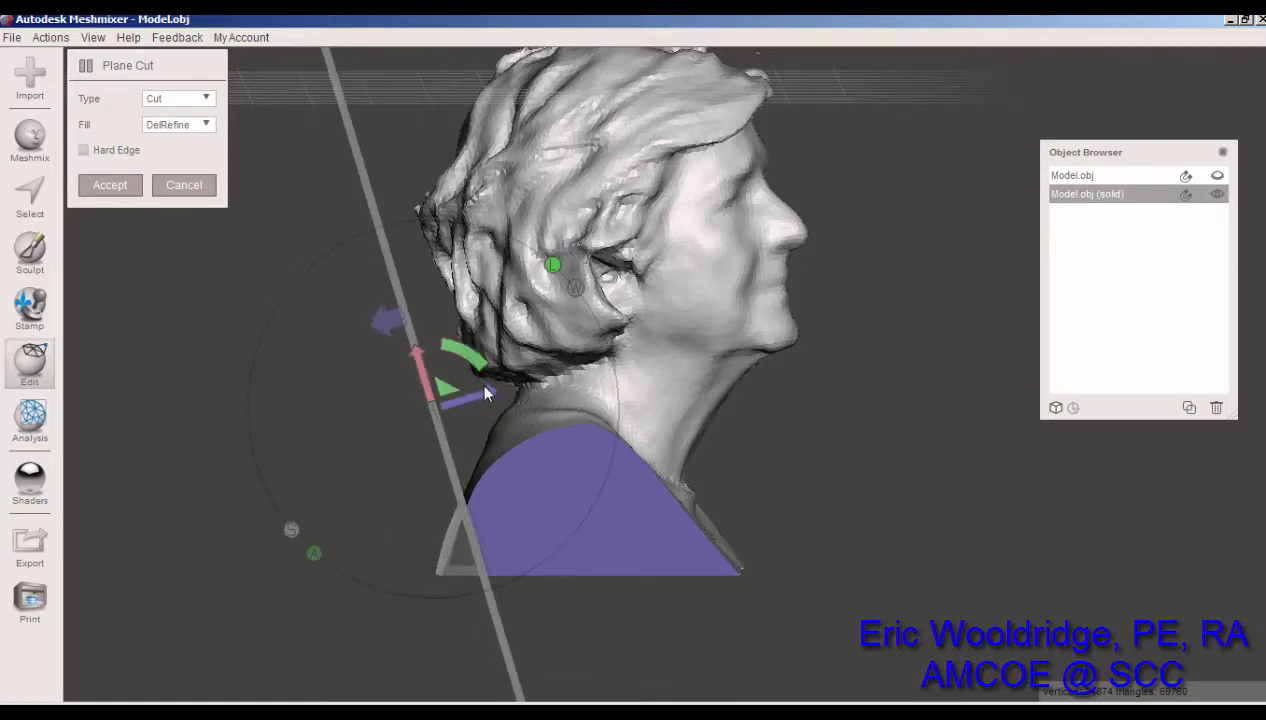
left_click(112, 188)
right_click_drag(497, 480, 578, 524)
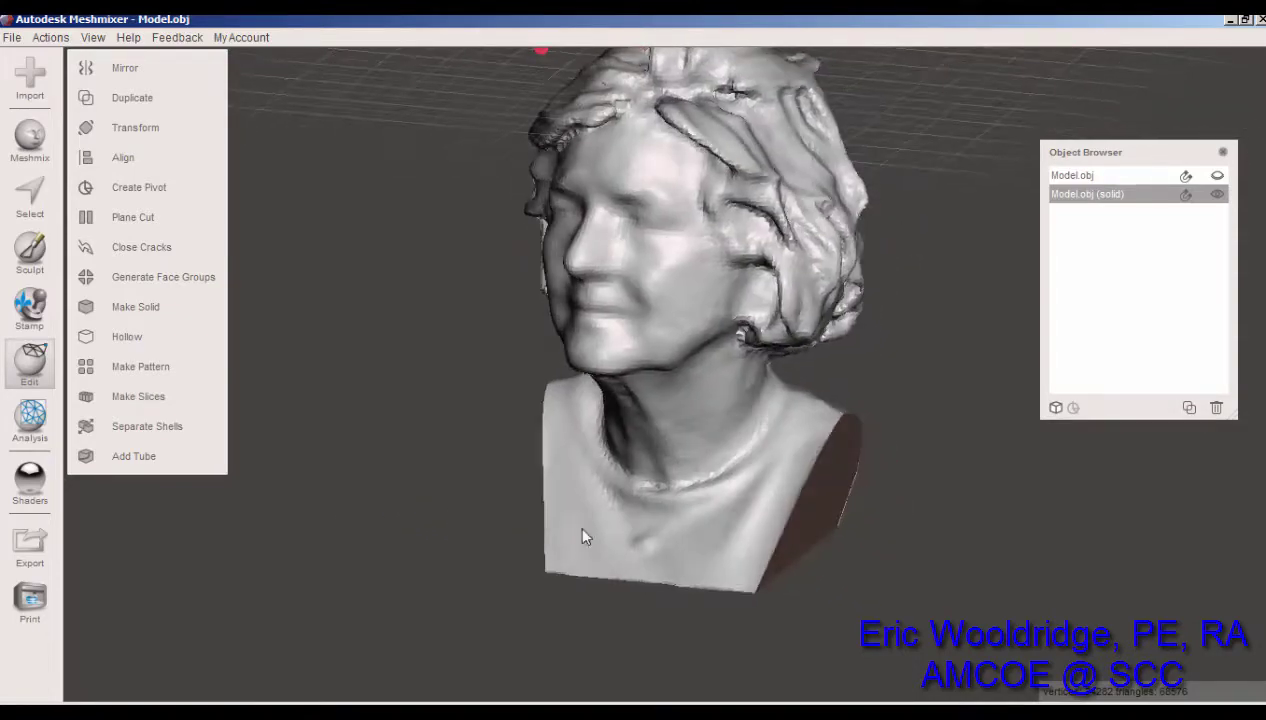
- Plane-cut a steep diagonal wedge off the front of the chest below the chin
left_click(136, 217)
right_click_drag(500, 483, 297, 434)
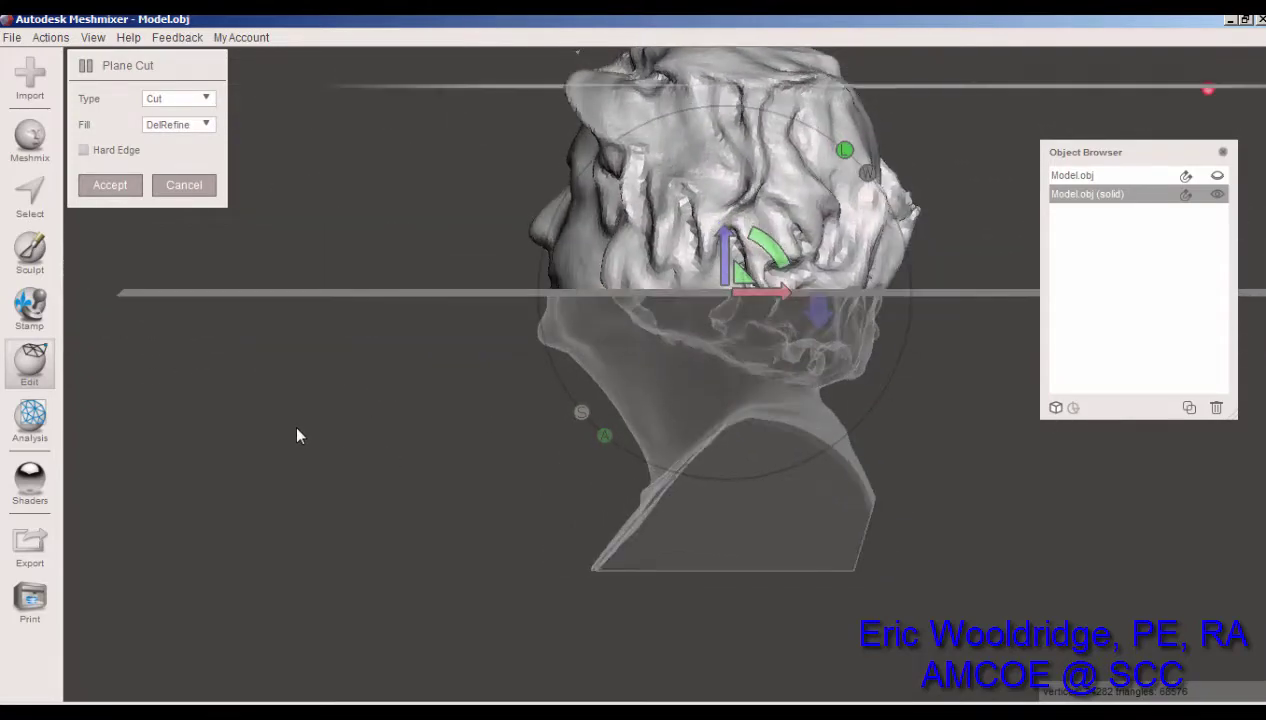
left_click_drag(752, 264, 600, 362)
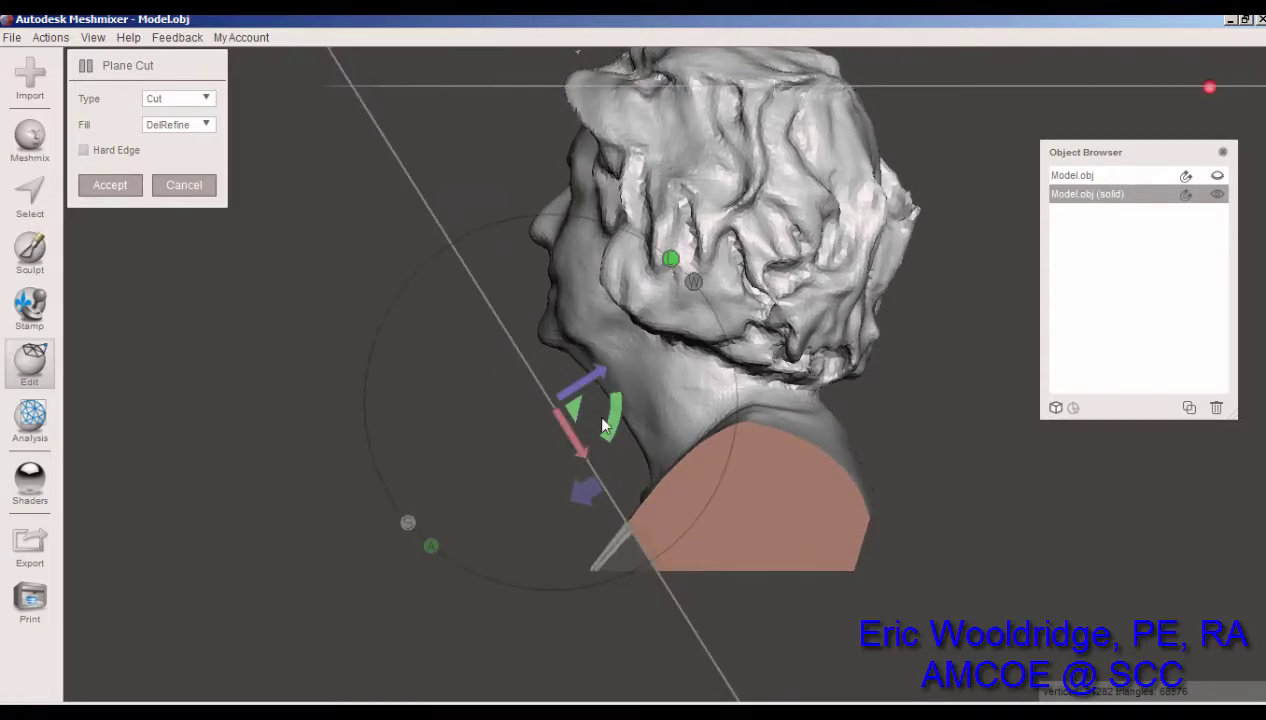
right_click_drag(652, 414, 576, 398)
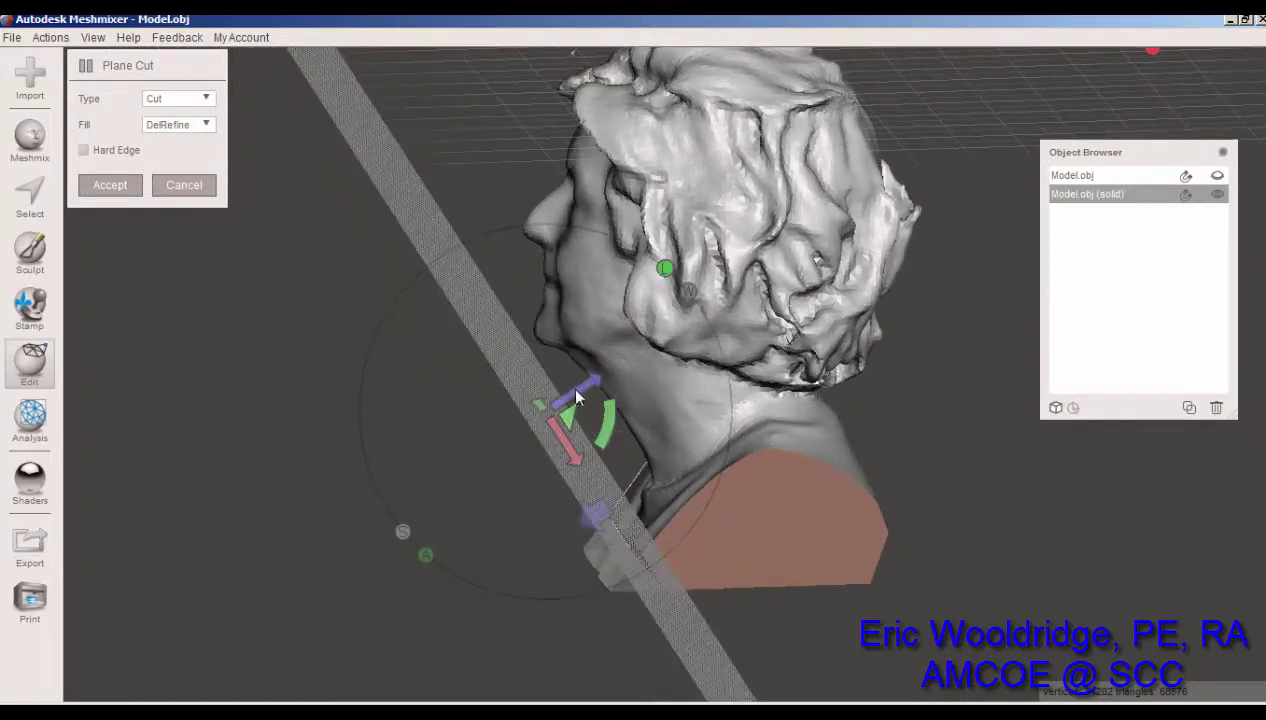
left_click_drag(617, 435, 578, 385)
left_click(110, 185)
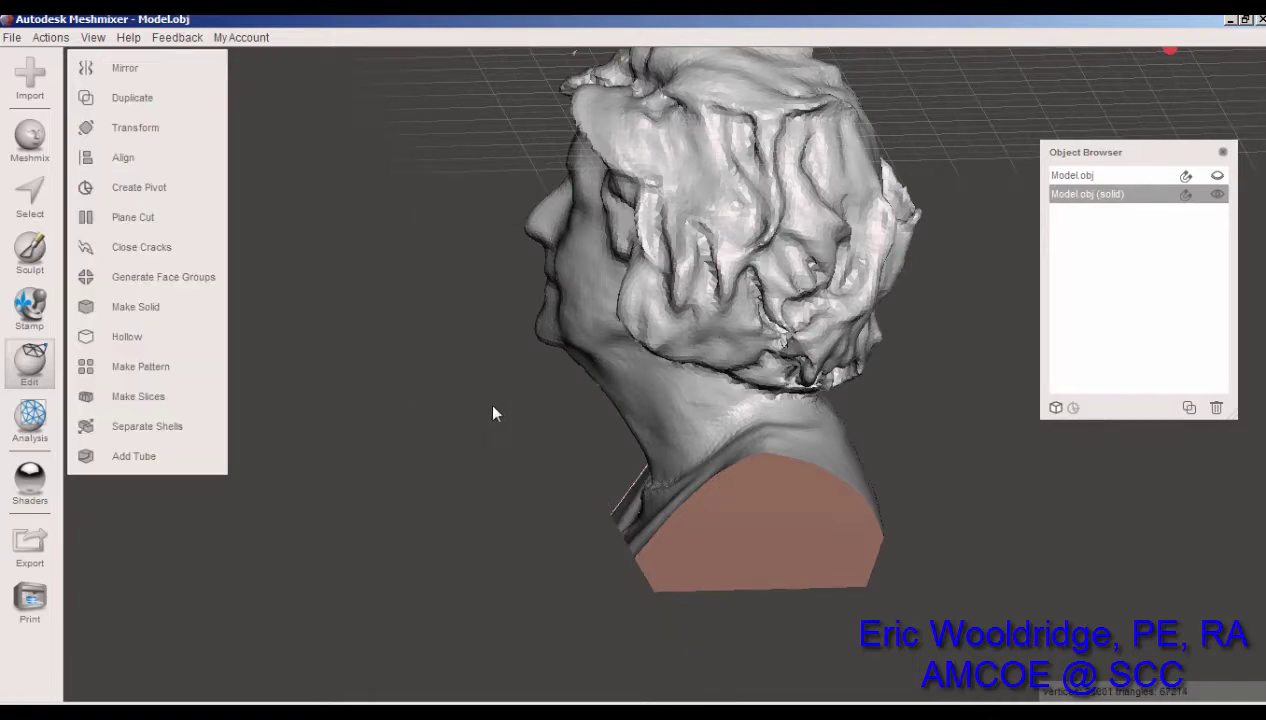
right_click_drag(494, 415, 426, 412)
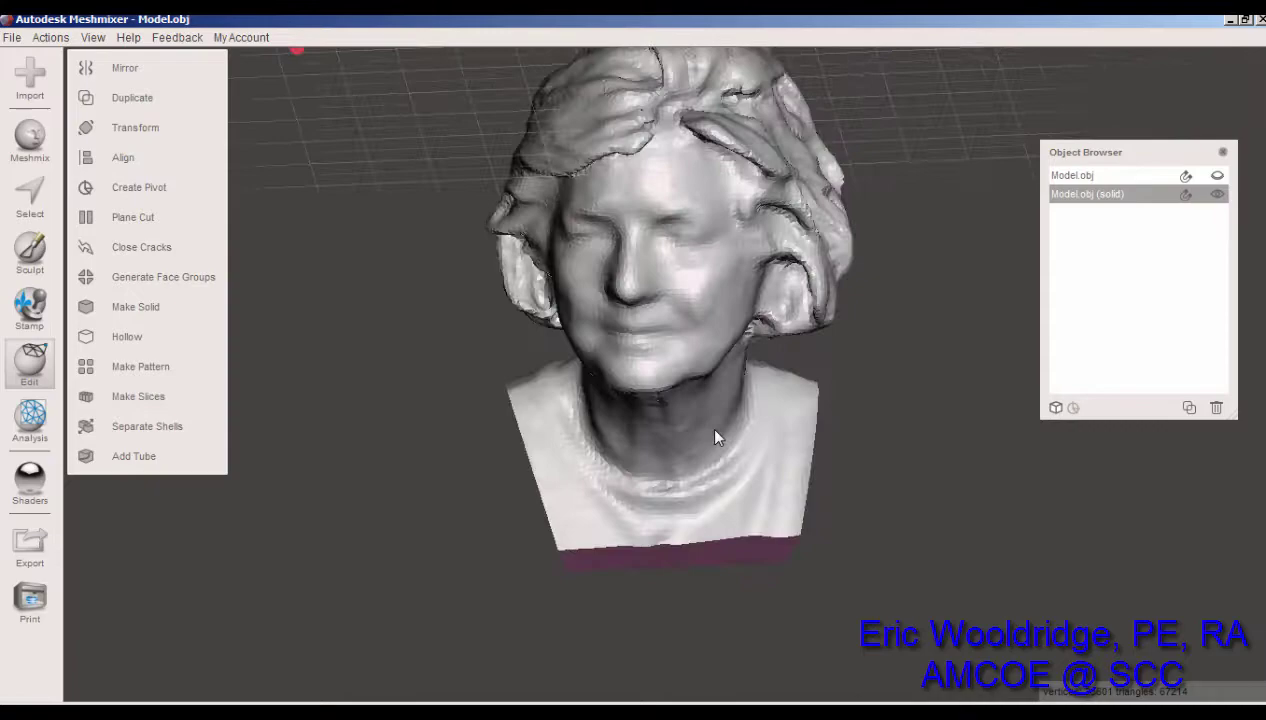
right_click_drag(714, 436, 613, 416)
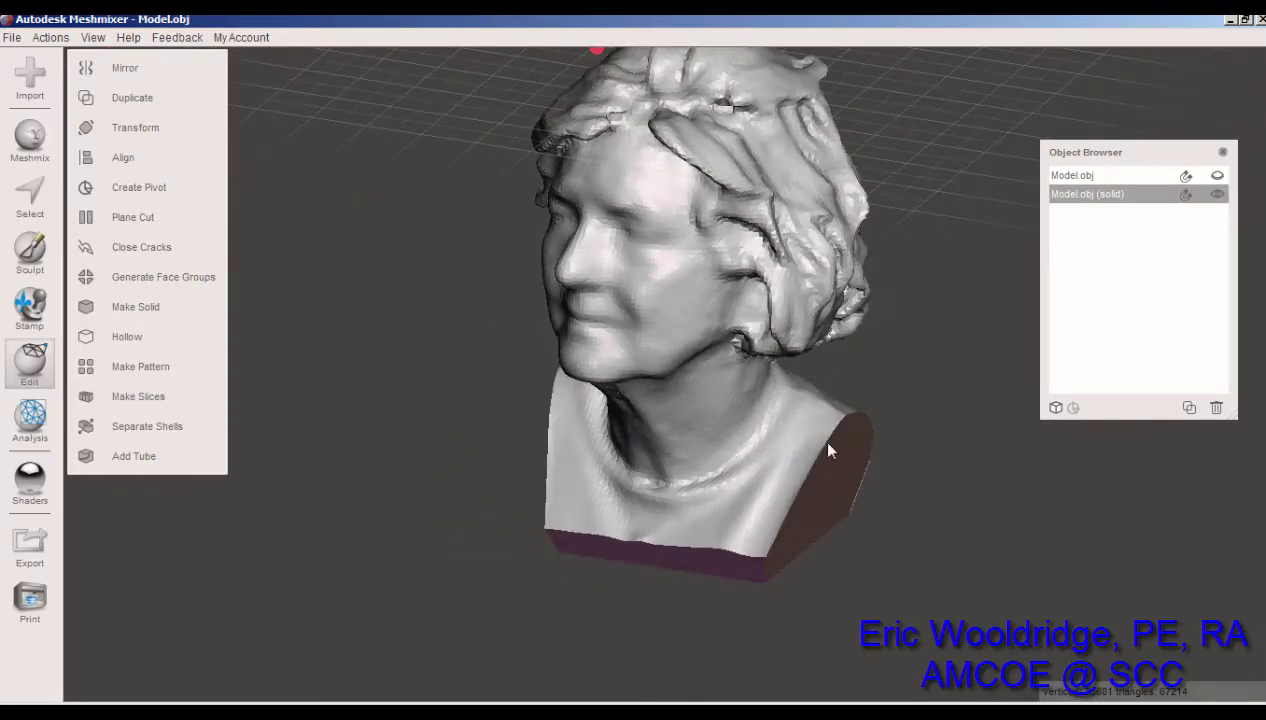
right_click_drag(828, 443, 744, 489)
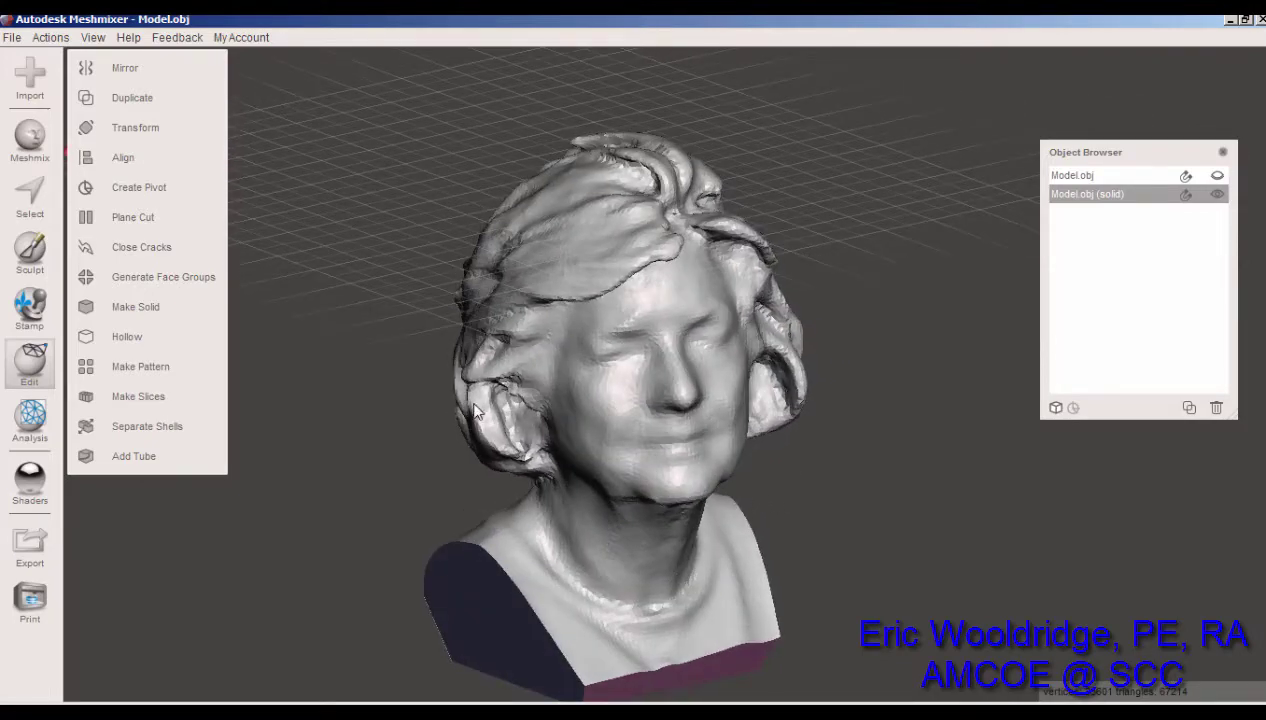
right_click_drag(535, 447, 472, 402)
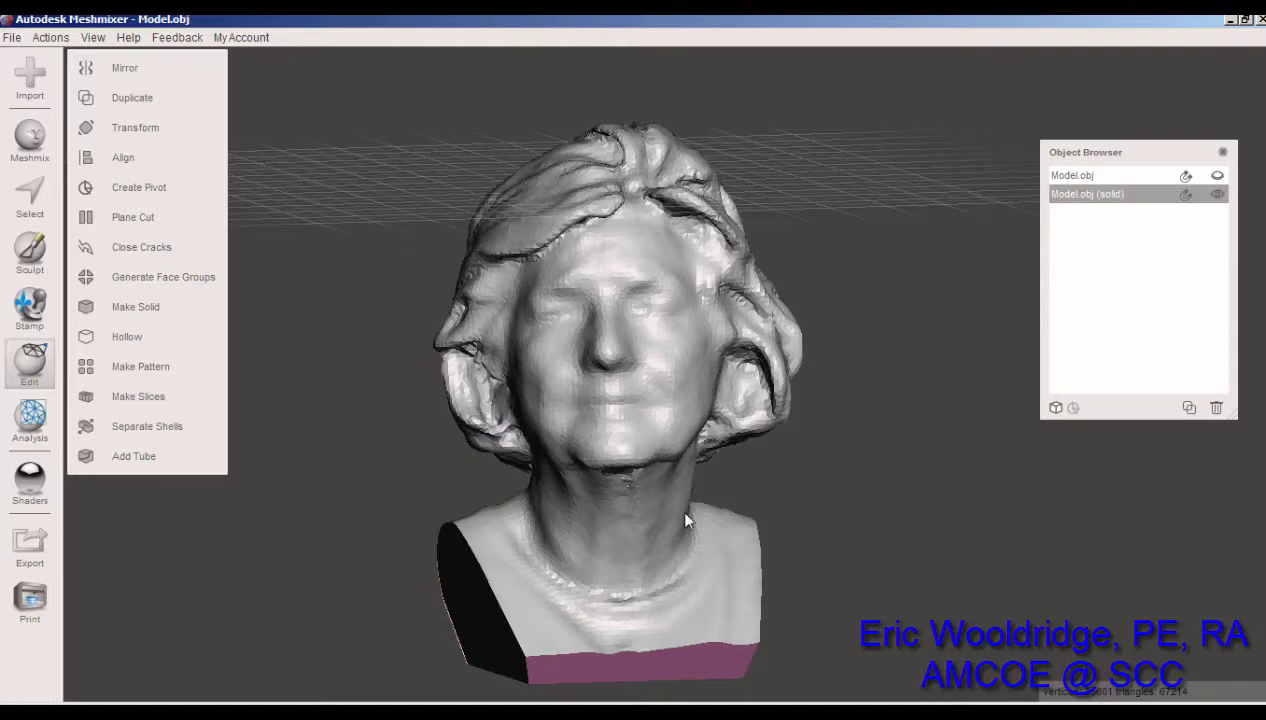
right_click_drag(755, 528, 616, 568)
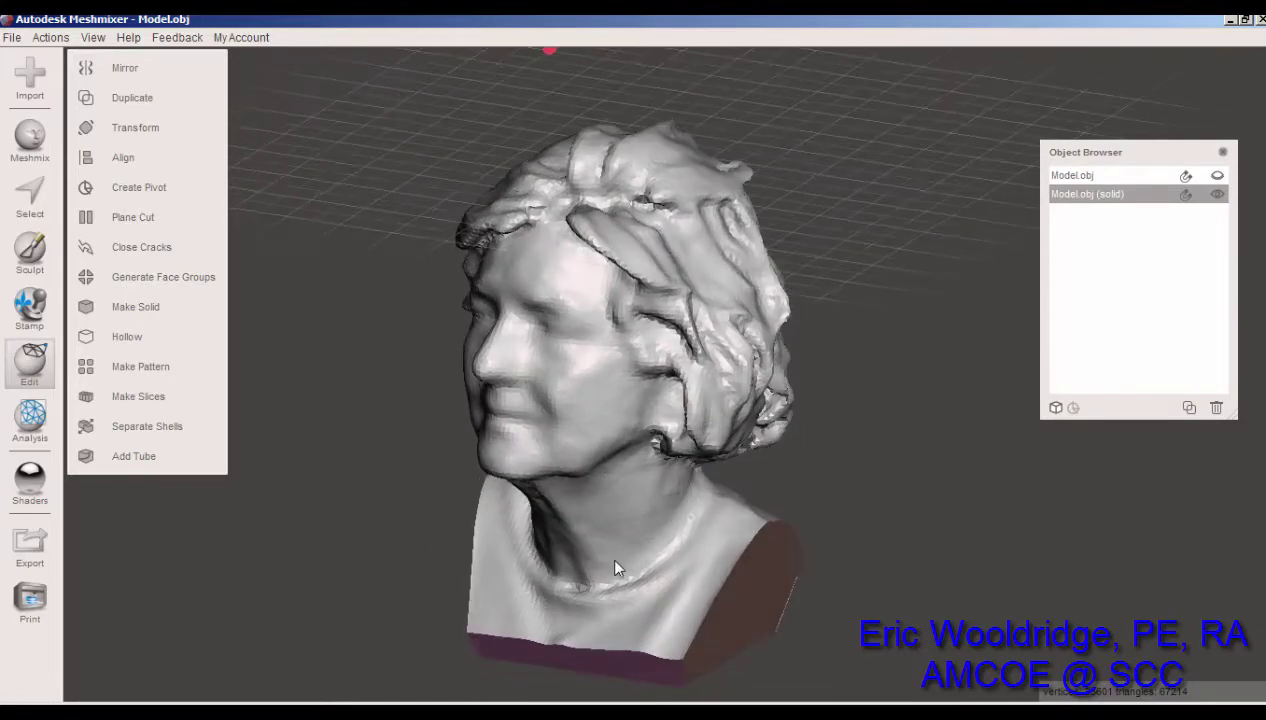
right_click_drag(724, 511, 590, 456)
scroll(585, 478, "up", 5)
right_click_drag(602, 509, 593, 466)
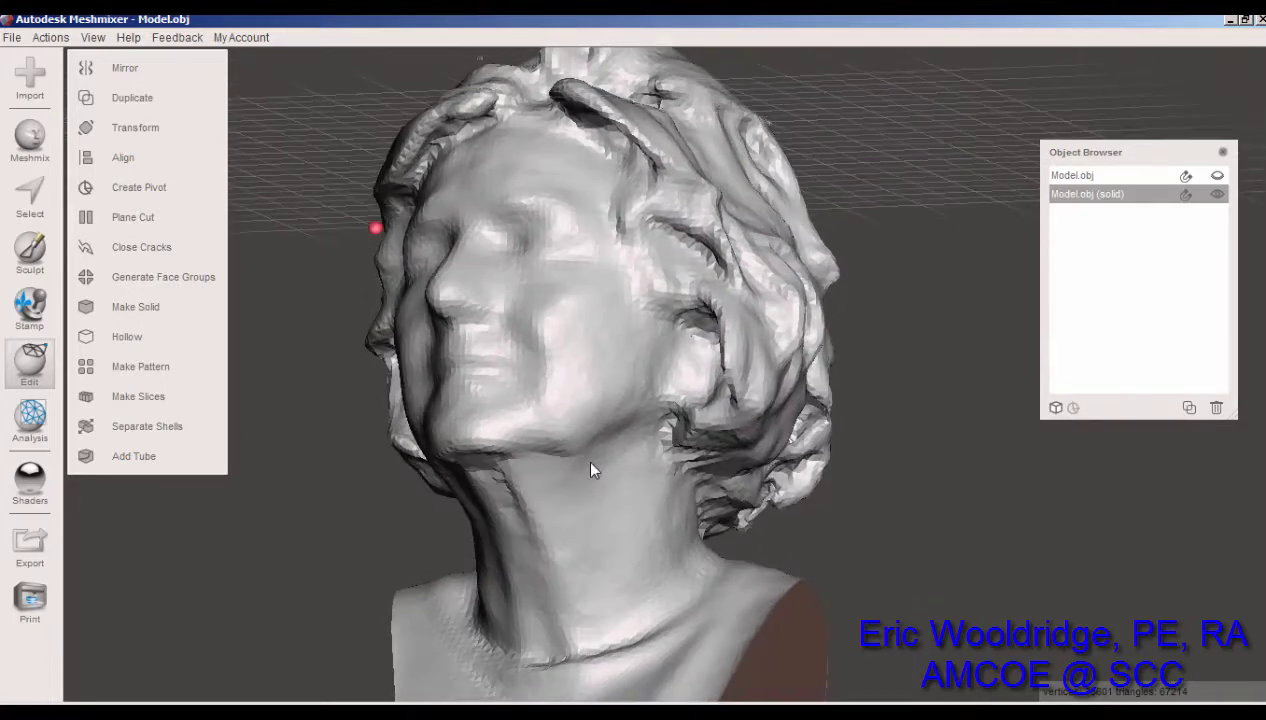
- Pick a sculpting brush and enlarge its size and strength
left_click(30, 250)
left_click(130, 108)
left_click(480, 178)
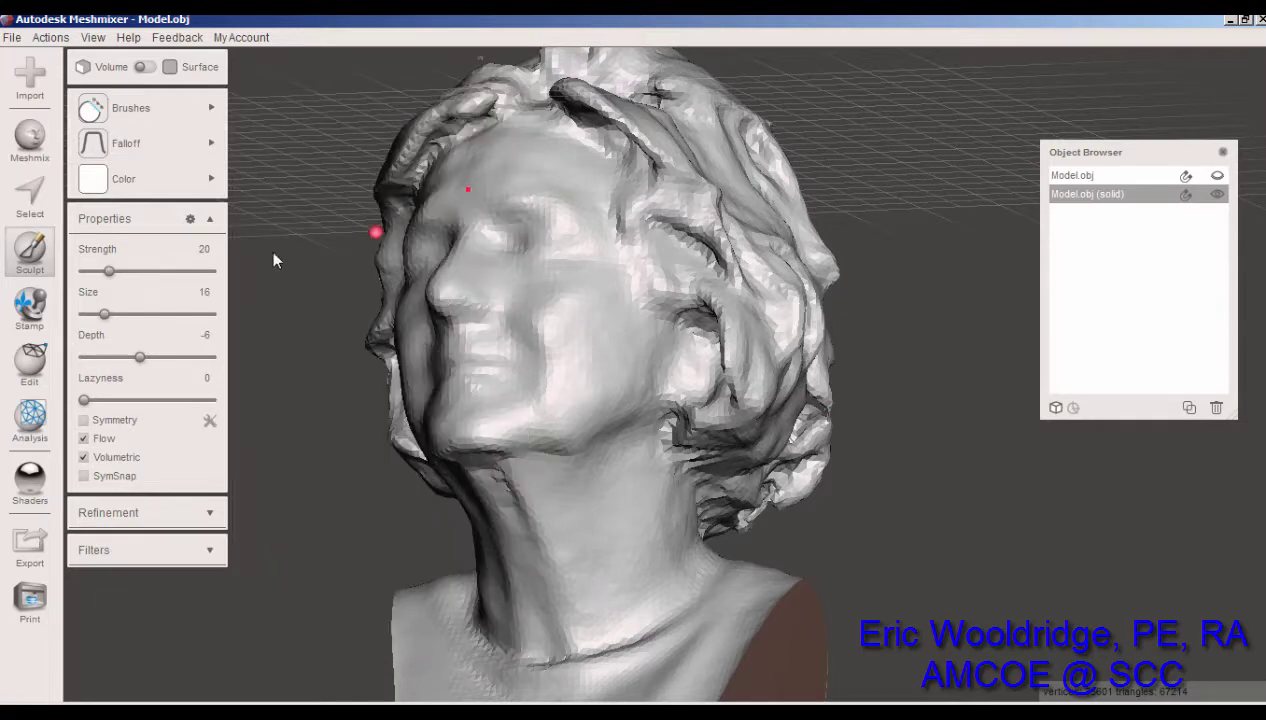
left_click_drag(103, 312, 116, 314)
mouse_move(587, 465)
right_mouse_down()
mouse_move(564, 424)
mouse_move(549, 428)
mouse_move(570, 510)
mouse_move(561, 497)
right_mouse_up()
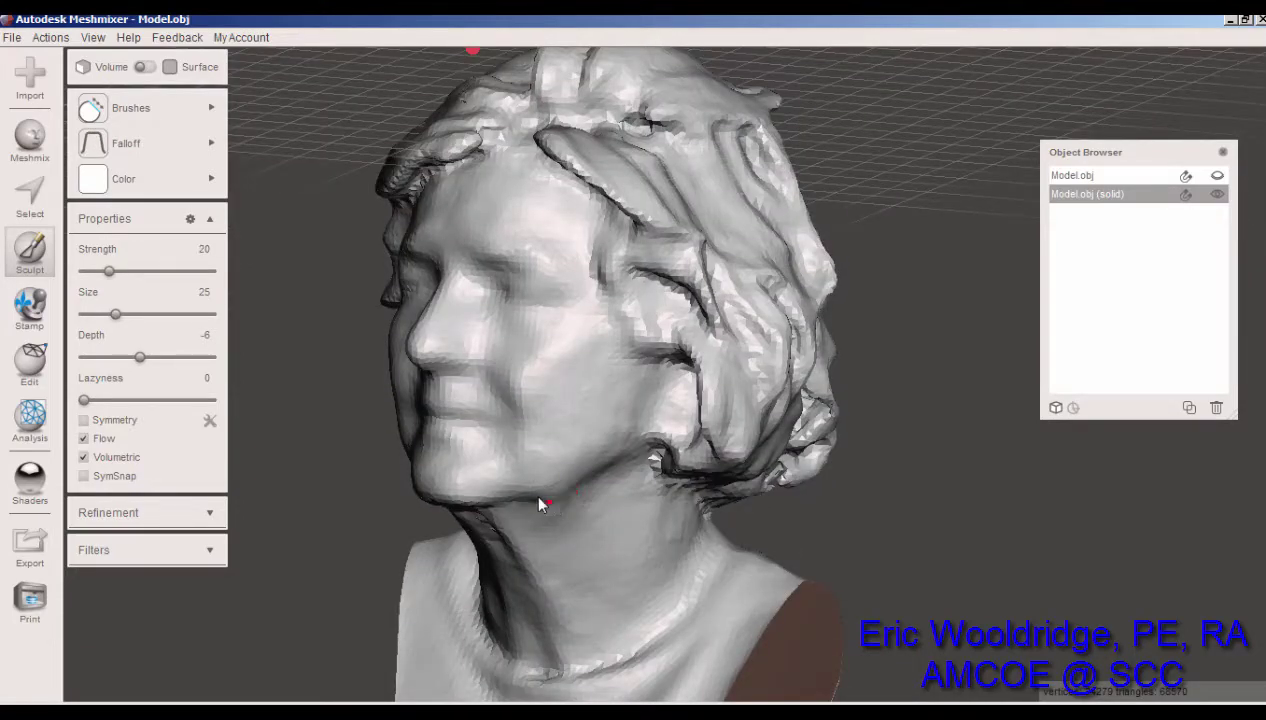
left_click_drag(113, 316, 138, 316)
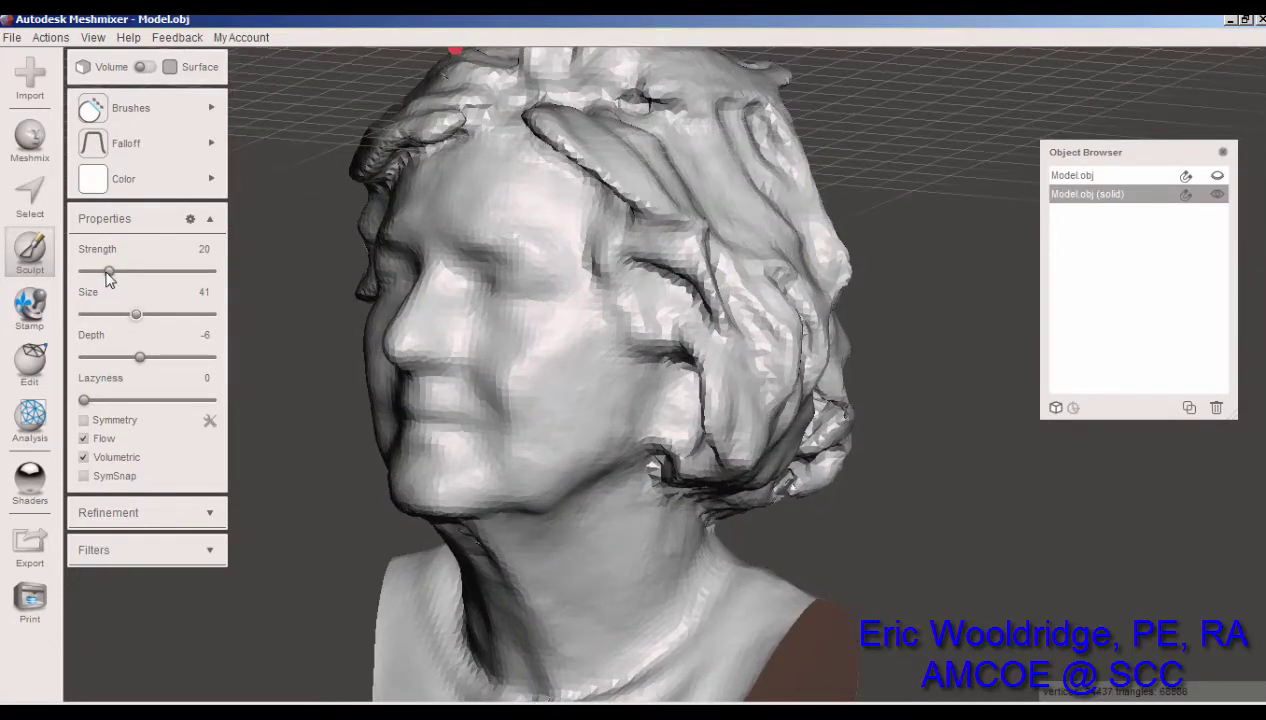
left_click_drag(108, 271, 125, 314)
- Settle the brush at Size 32 and Strength 50 and stroke it over the chin and neck
right_click_drag(556, 472, 522, 434)
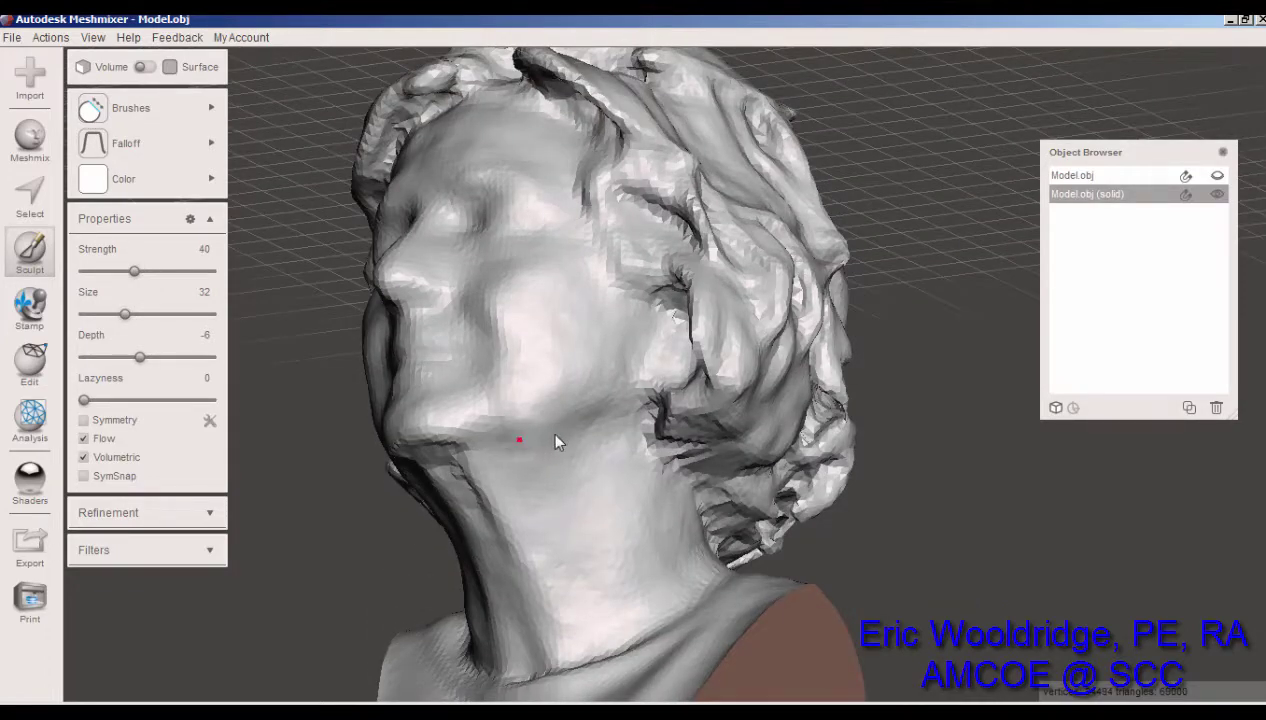
right_click_drag(518, 449, 645, 494)
key("shift")
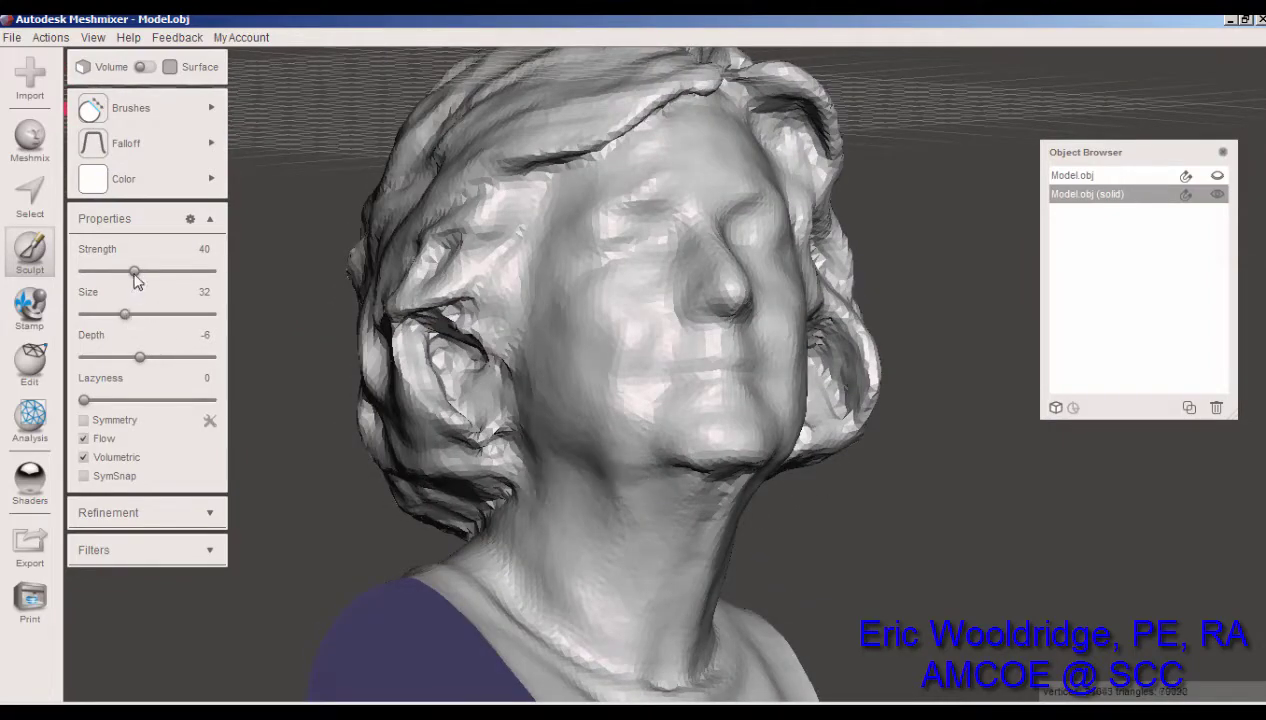
left_click_drag(147, 277, 149, 277)
mouse_move(615, 492)
right_mouse_down()
mouse_move(390, 577)
mouse_move(367, 506)
mouse_move(535, 466)
mouse_move(715, 582)
mouse_move(737, 559)
mouse_move(703, 574)
mouse_move(716, 524)
mouse_move(633, 485)
right_mouse_up()
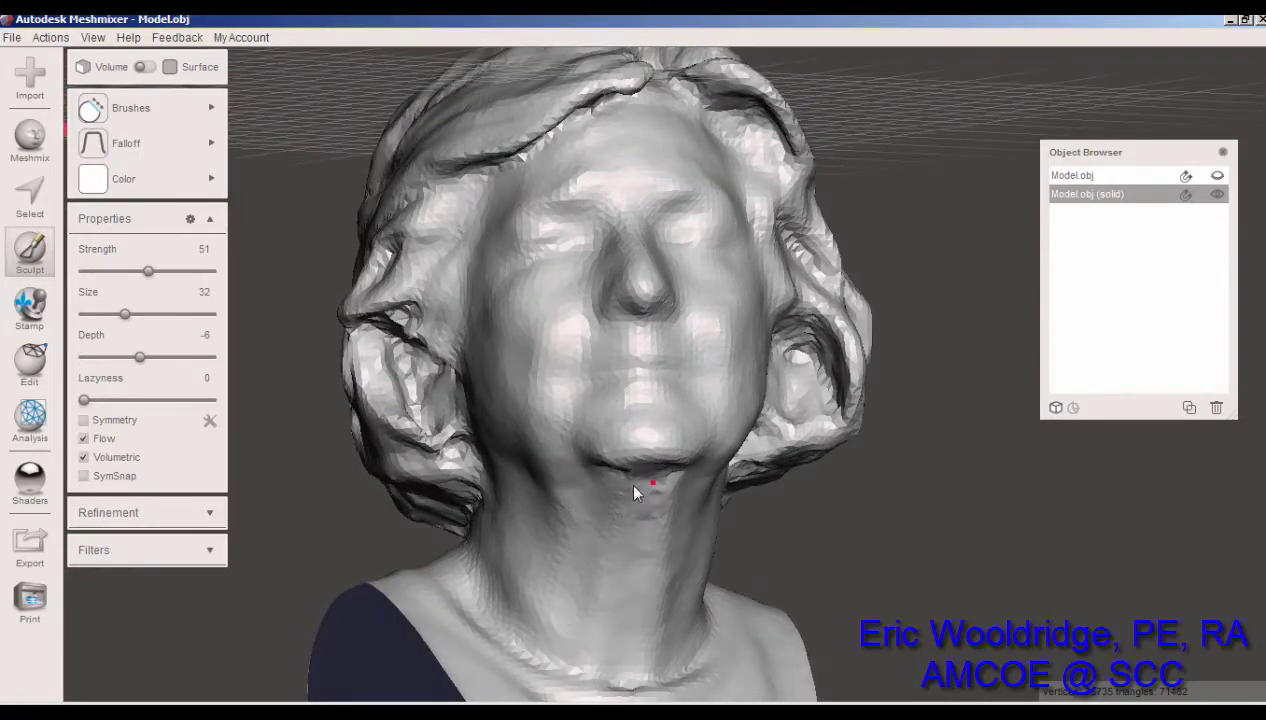
right_click_drag(657, 540, 353, 308)
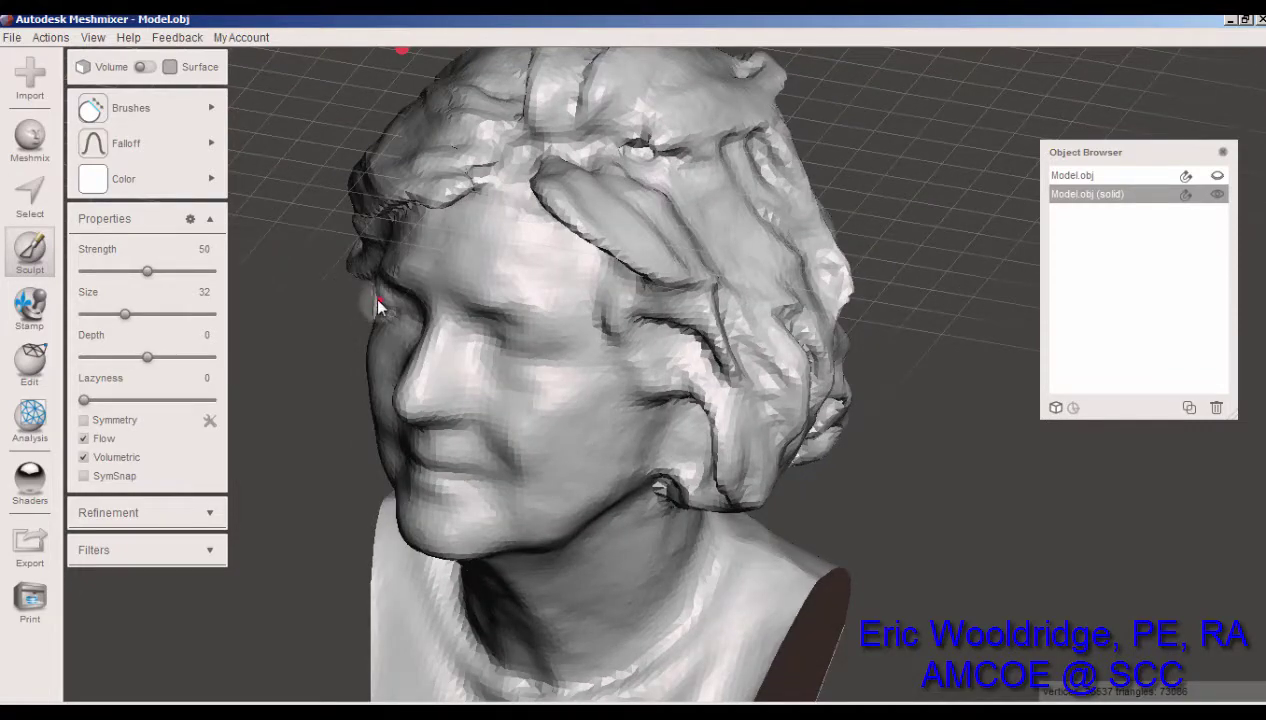
- Zoom in on the face and shrink the brush size from 32 to 28
right_click_drag(502, 350, 605, 348)
scroll(533, 305, "up", 2)
scroll(605, 345, "up", 2)
scroll(605, 345, "up", 2)
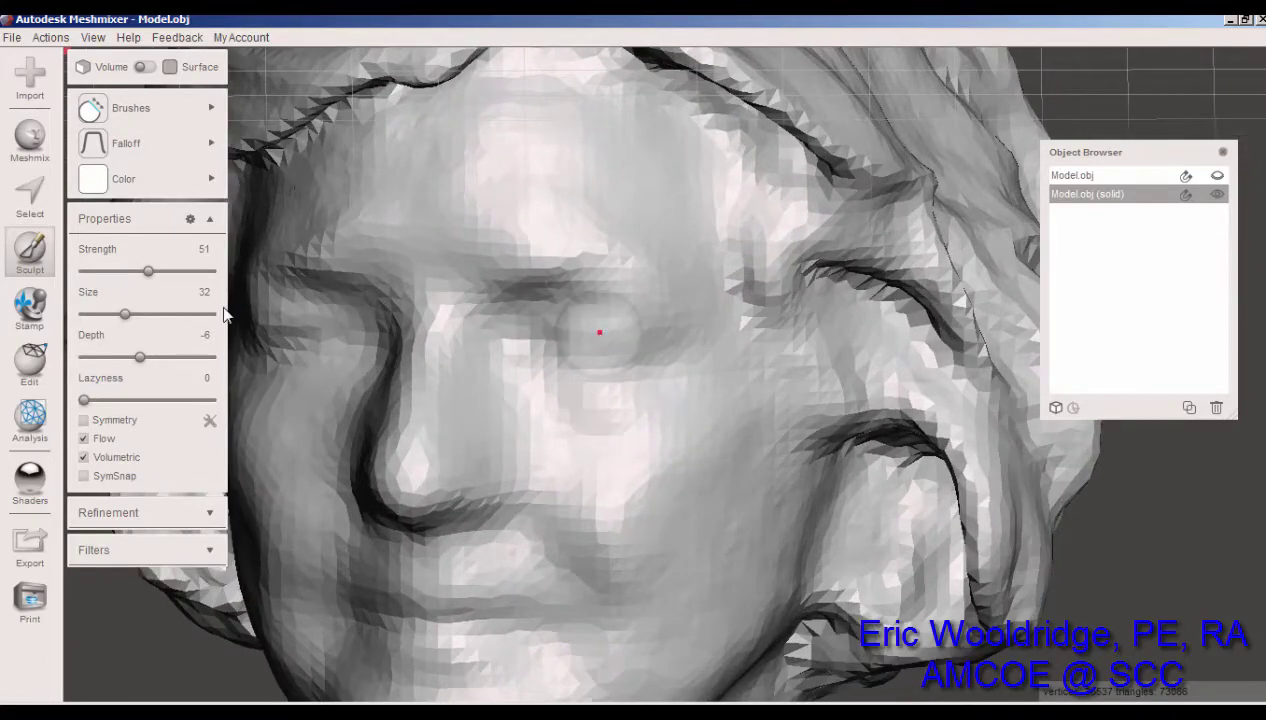
left_click_drag(125, 314, 119, 314)
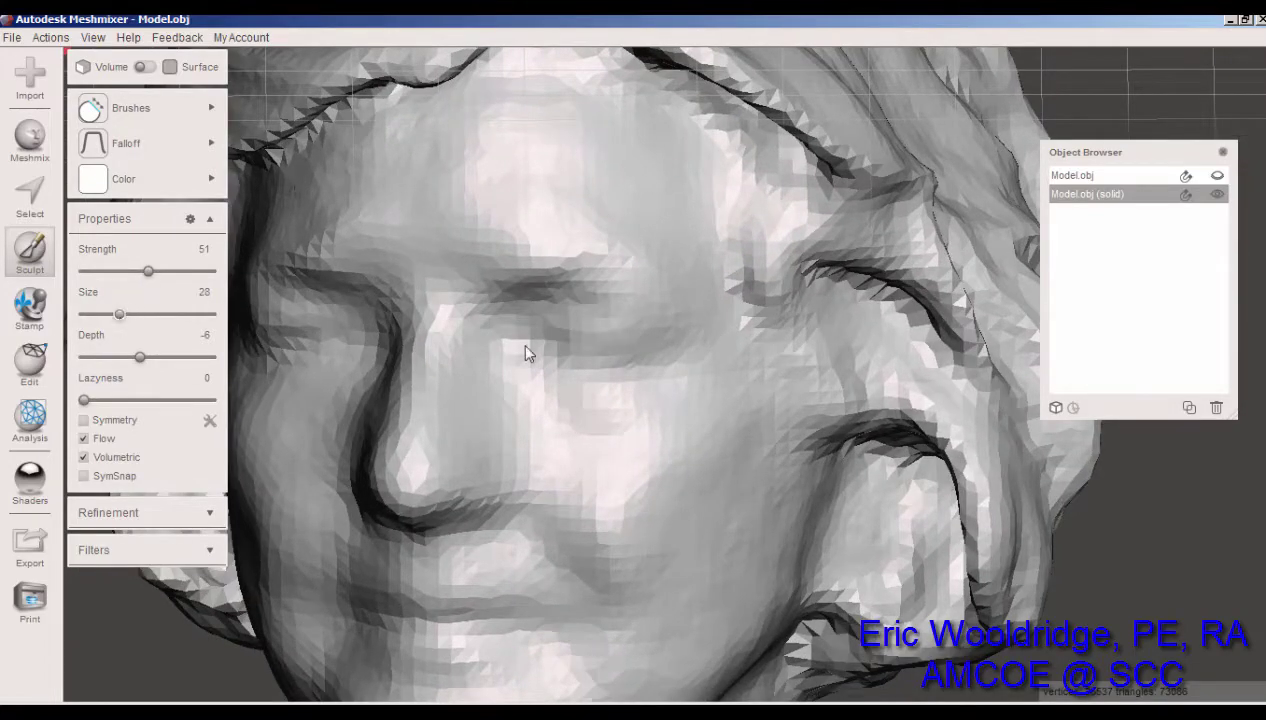
scroll(604, 330, "down", 3)
- Sculpt the cheeks and the skin around the eyes and nose from several angles
right_click_drag(502, 360, 600, 378)
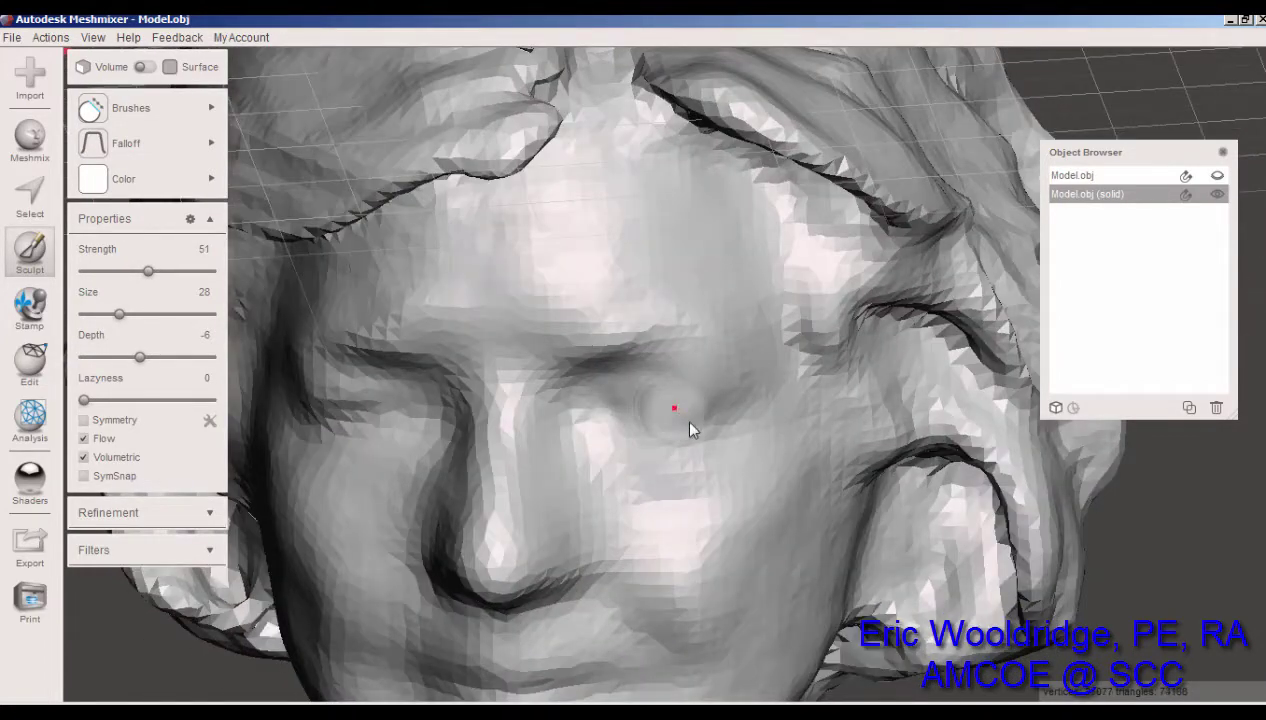
right_click_drag(665, 424, 840, 355)
scroll(690, 333, "down", 3)
scroll(848, 353, "down", 3)
left_click_drag(861, 351, 880, 343)
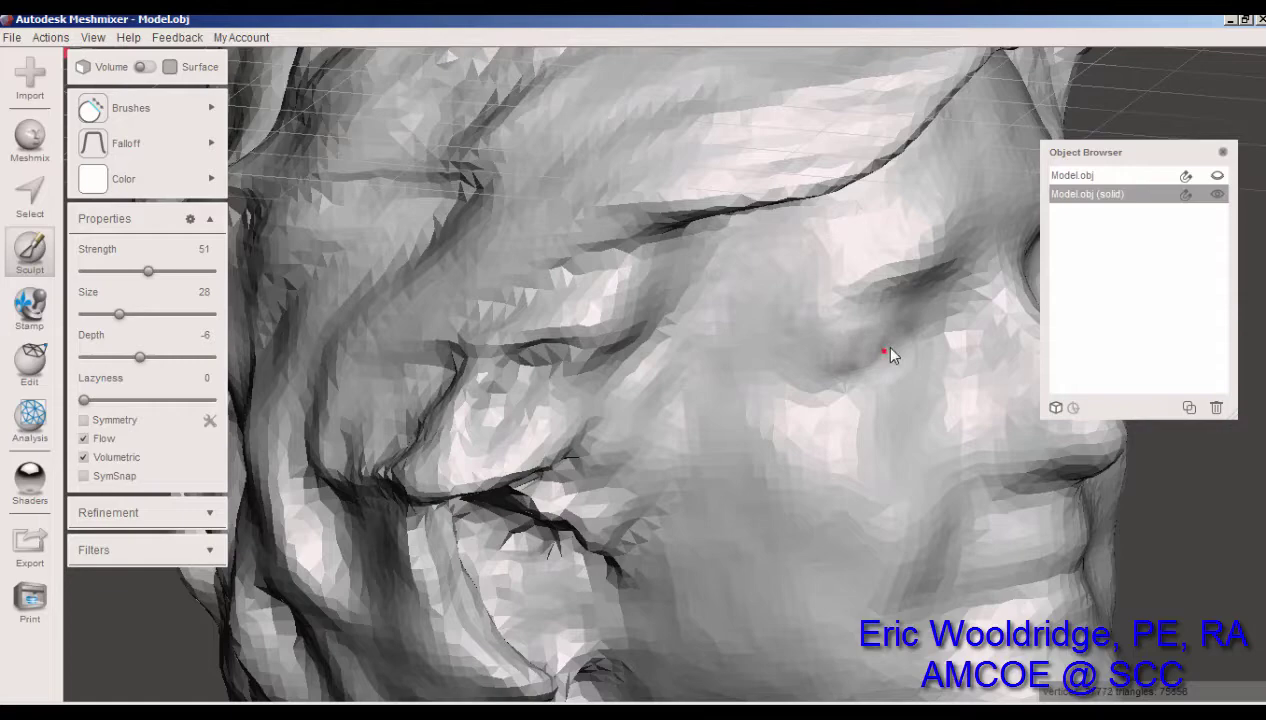
scroll(880, 343, "up", 3)
scroll(882, 358, "down", 3)
right_click_drag(715, 396, 388, 464)
scroll(478, 424, "up", 4)
scroll(476, 437, "down", 4)
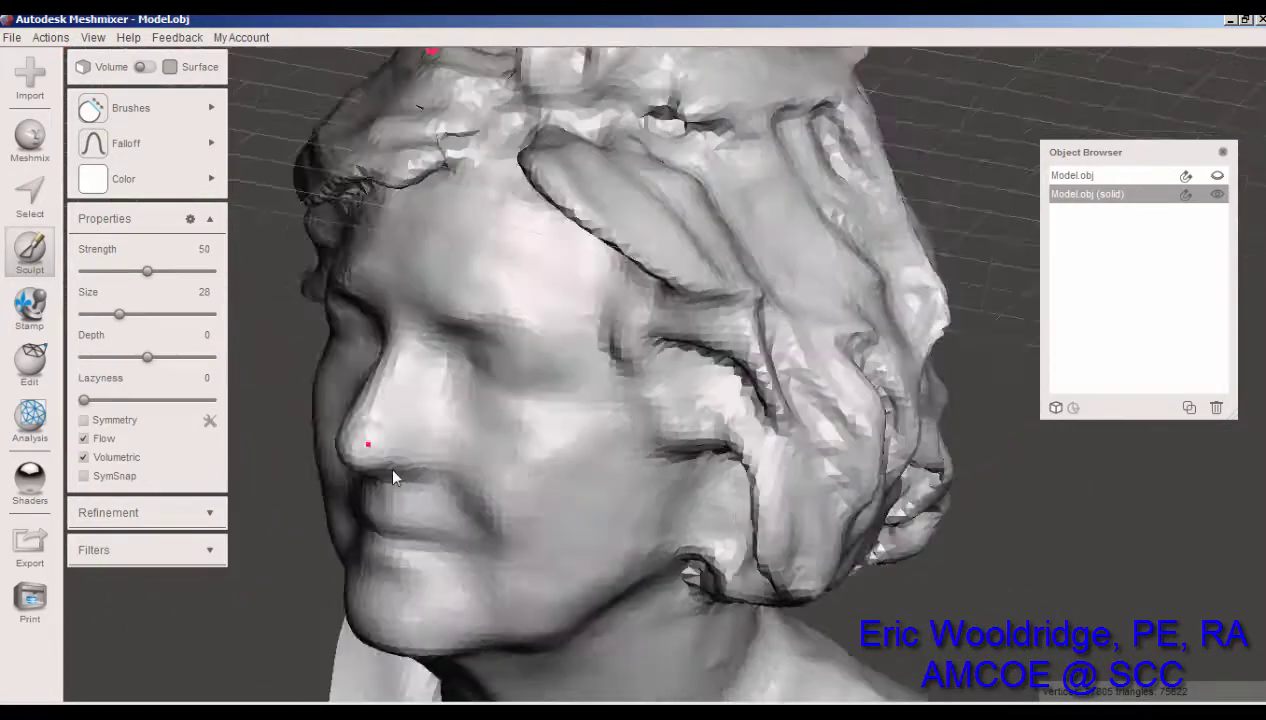
scroll(503, 445, "up", 4)
scroll(503, 445, "down", 3)
right_click_drag(503, 445, 427, 303)
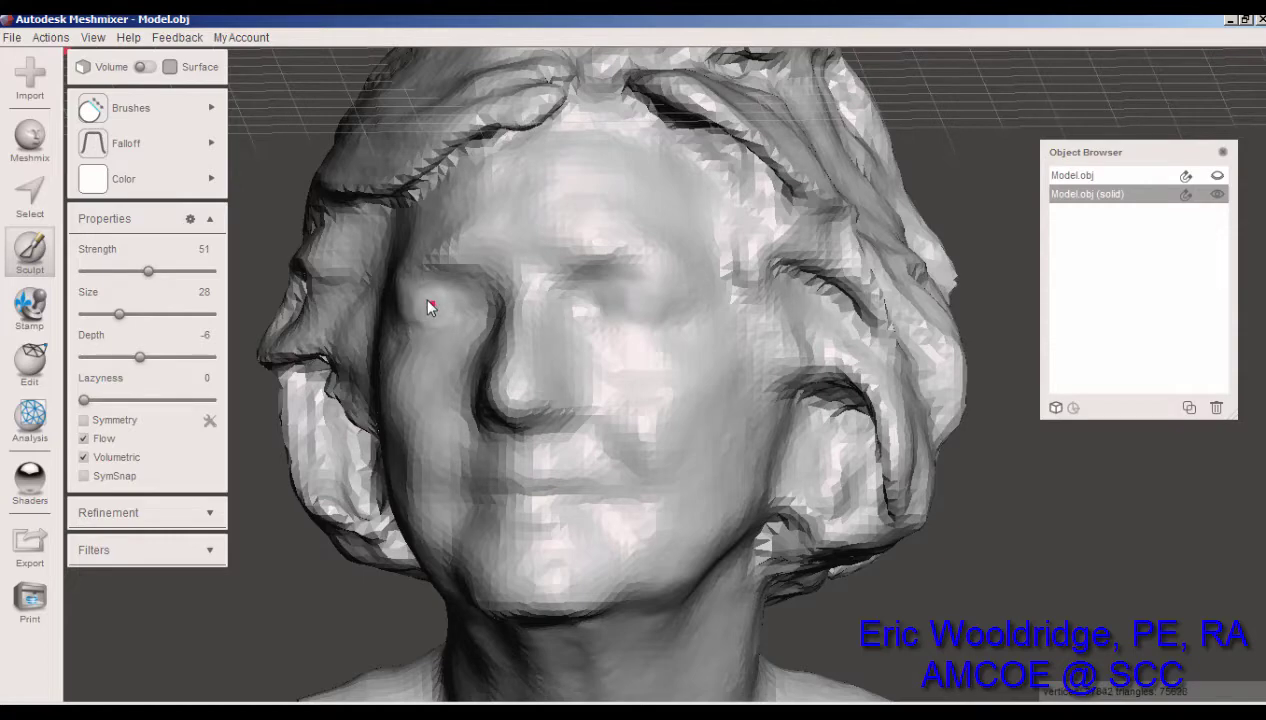
right_click_drag(457, 356, 616, 316)
mouse_move(150, 108)
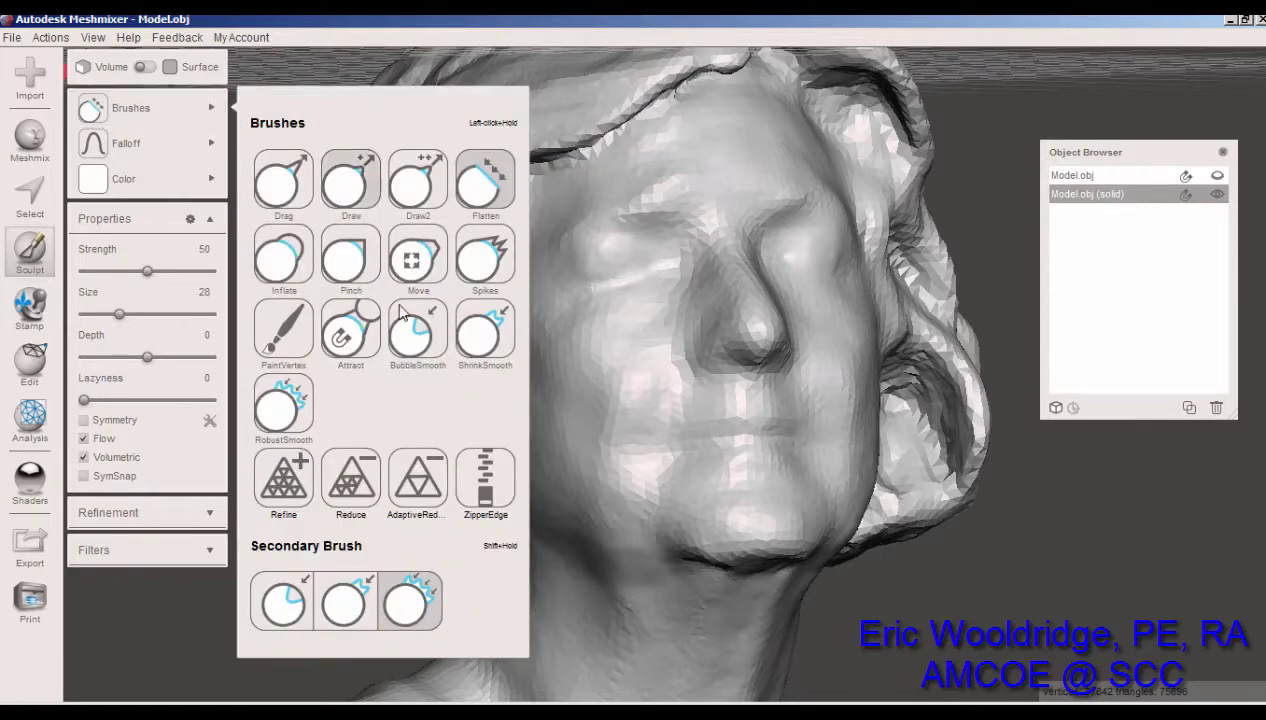
- Switch to the BubbleSmooth brush and smooth the bumpy forehead and mid-face
left_click(418, 336)
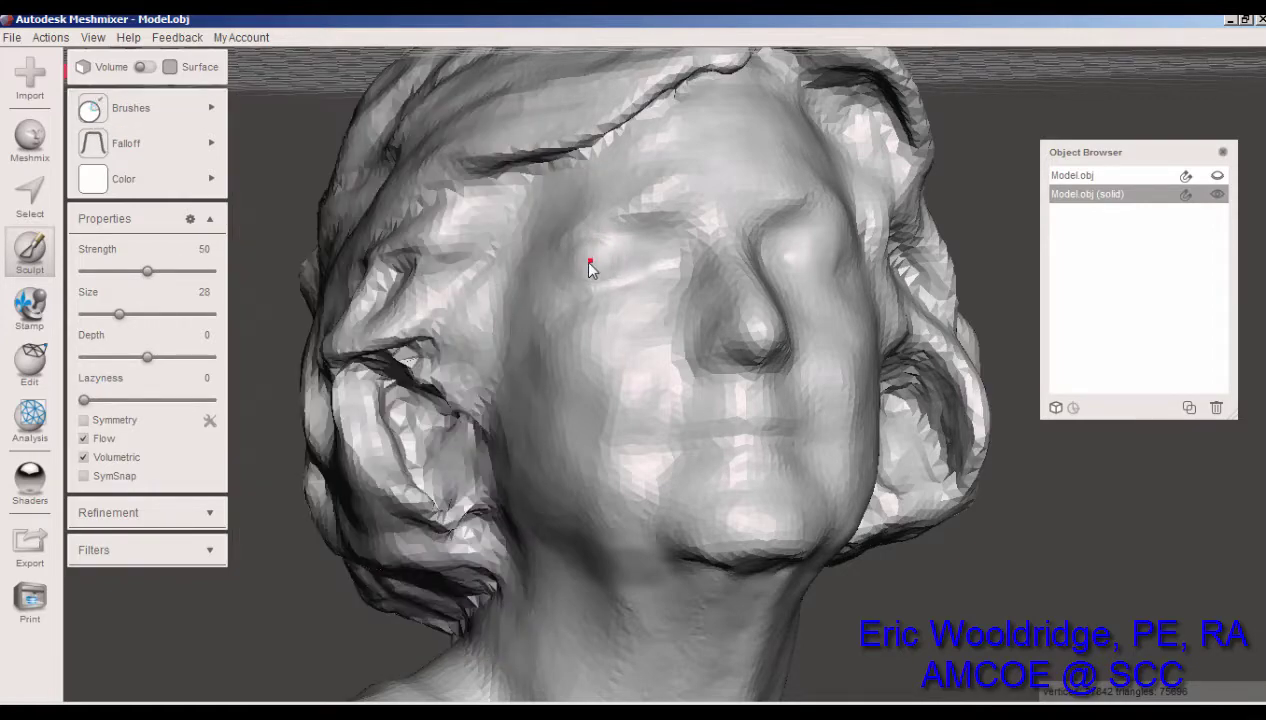
right_click_drag(613, 272, 664, 274)
left_click(183, 133)
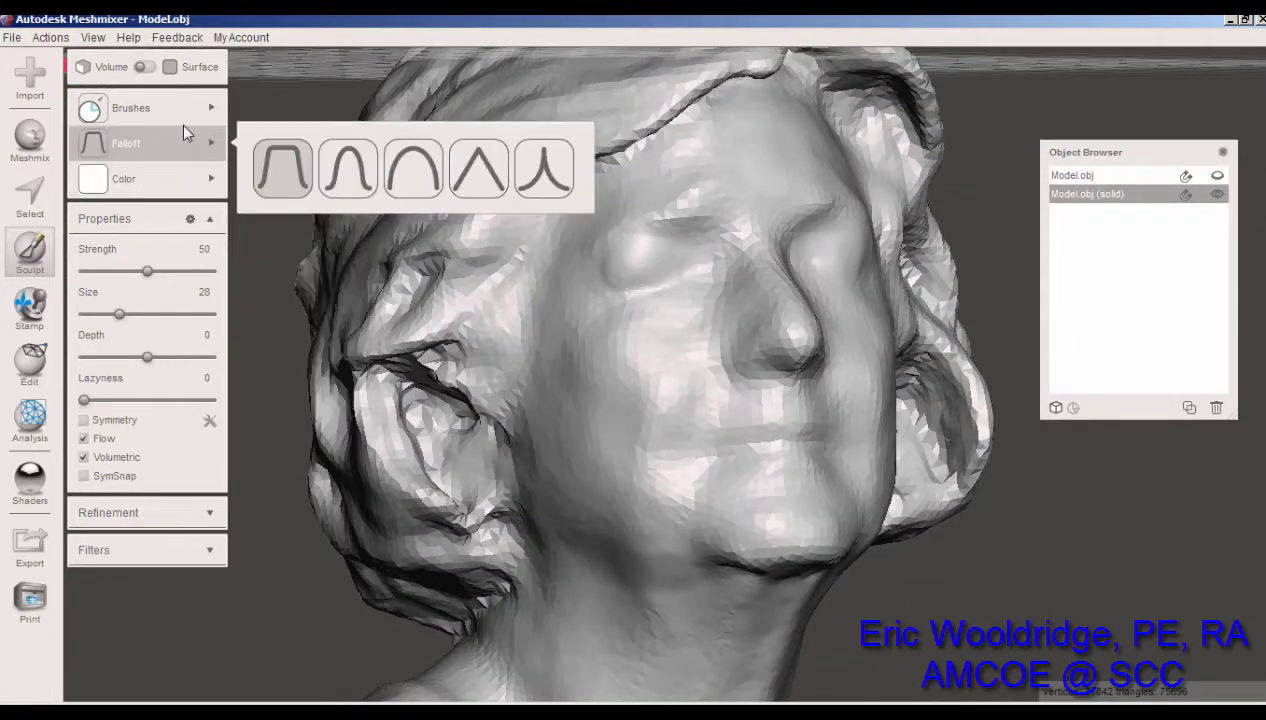
left_click(183, 123)
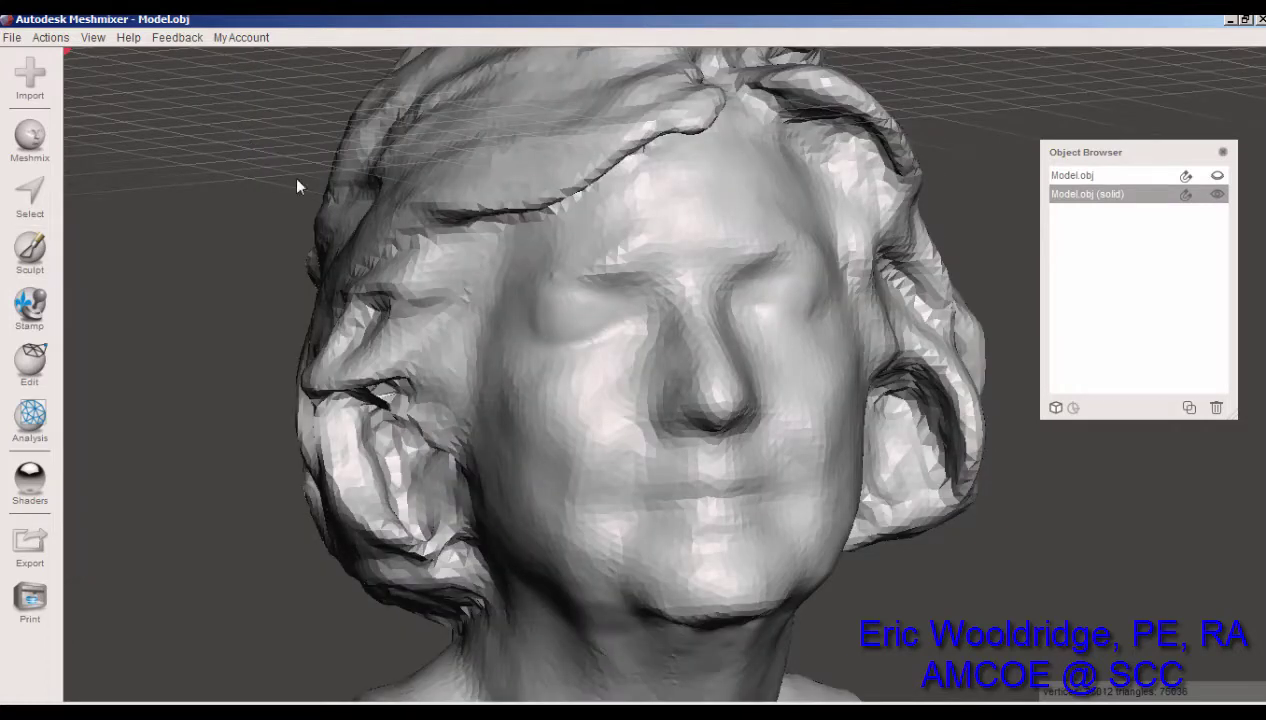
right_click_drag(328, 229, 331, 240)
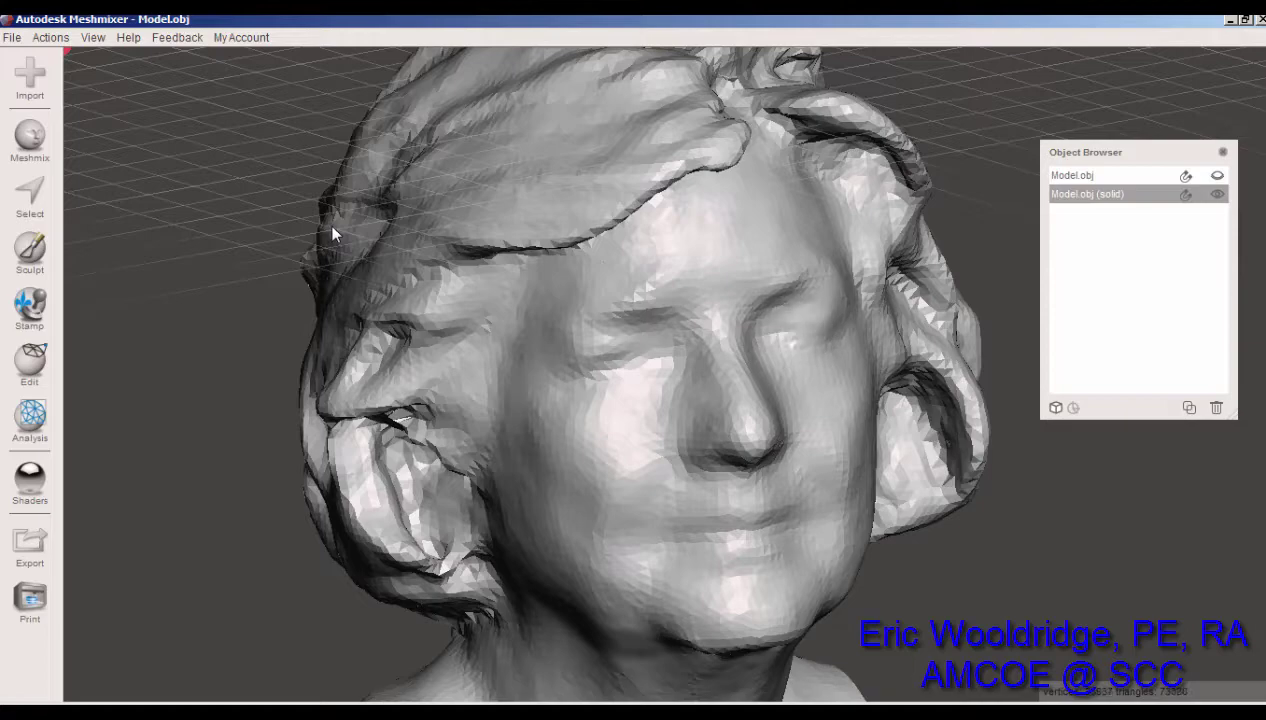
right_click_drag(518, 283, 318, 326)
scroll(318, 326, "down", 10)
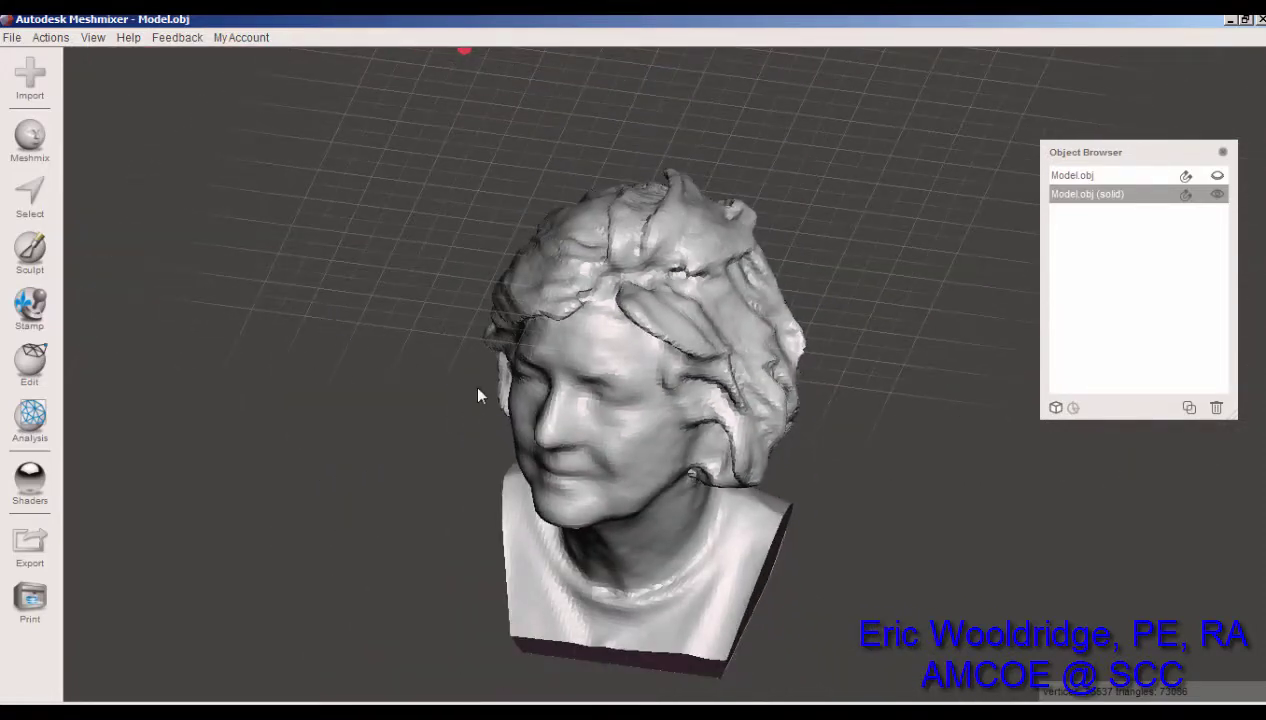
- Give the sculpting brush a bell-shaped falloff curve
right_click_drag(478, 395, 164, 215)
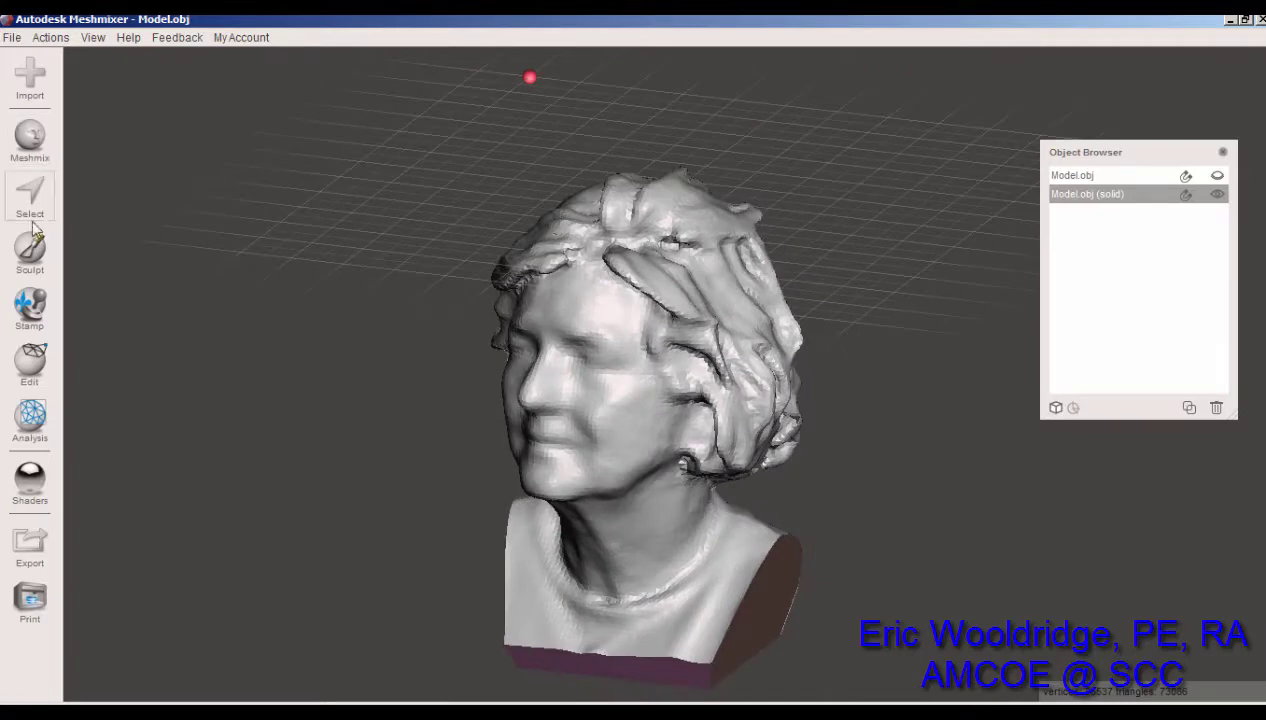
left_click(30, 248)
mouse_move(143, 140)
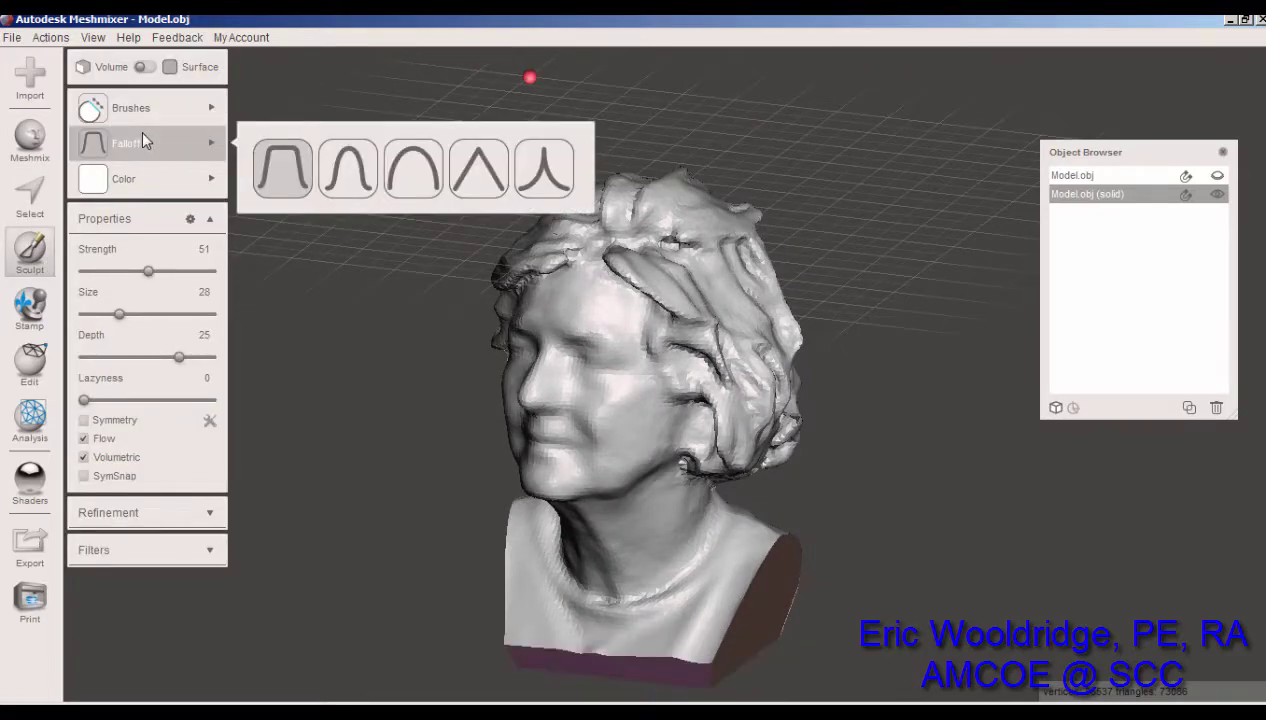
left_click(348, 168)
- Orbit the smoothed bust to review its softened face and neck
right_click_drag(545, 489, 740, 616)
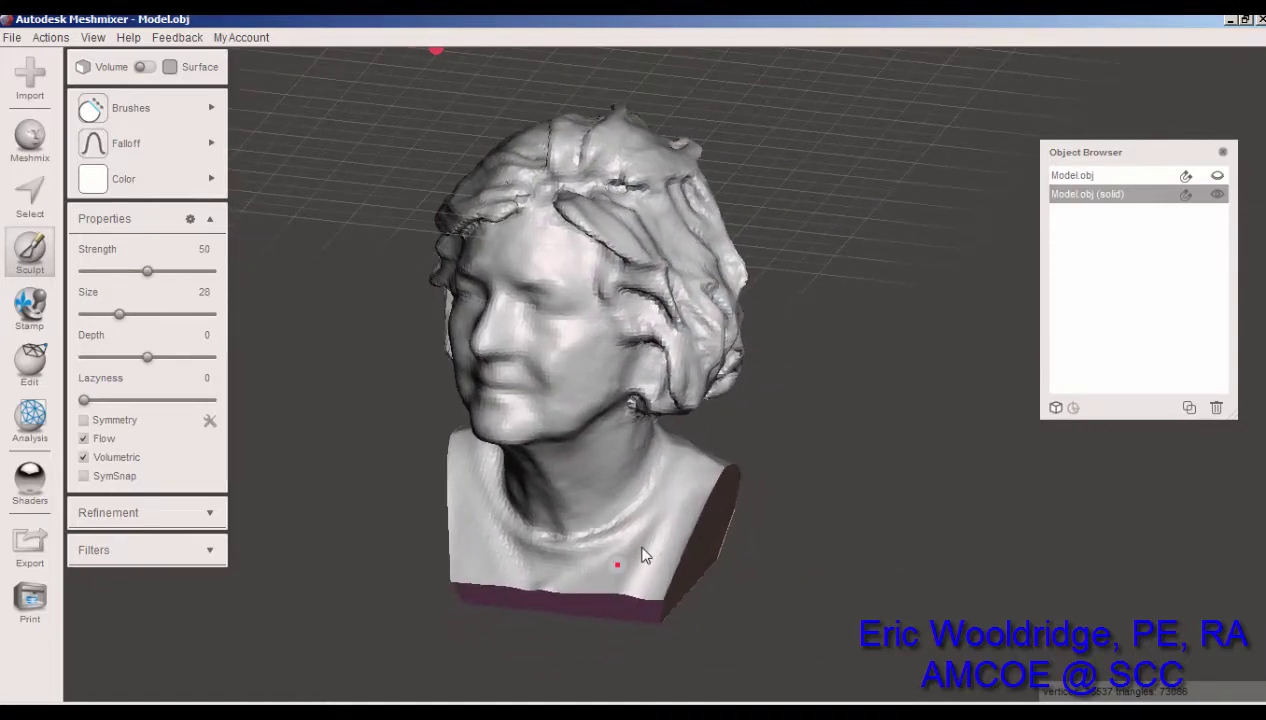
right_click_drag(644, 557, 580, 560)
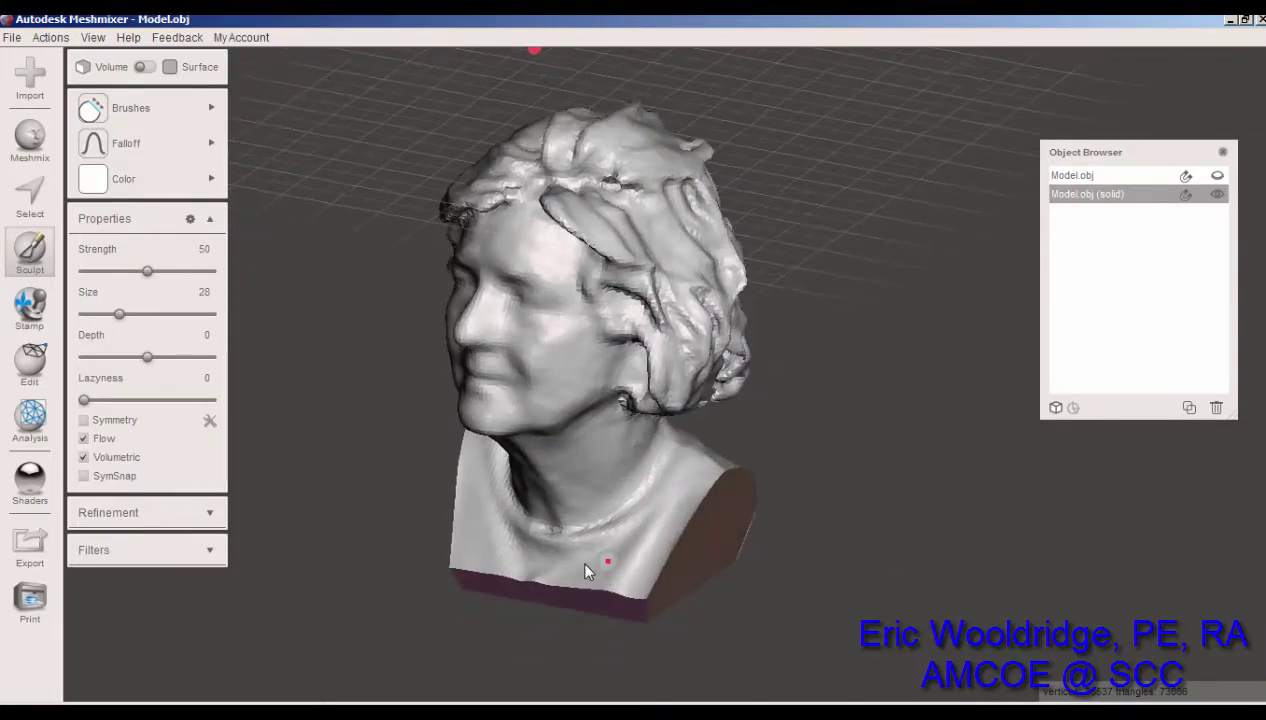
right_click(920, 401)
left_click(718, 488)
left_click(653, 562)
mouse_move(576, 566)
right_mouse_down()
mouse_move(598, 566)
mouse_move(488, 544)
mouse_move(556, 501)
mouse_move(611, 552)
right_mouse_up()
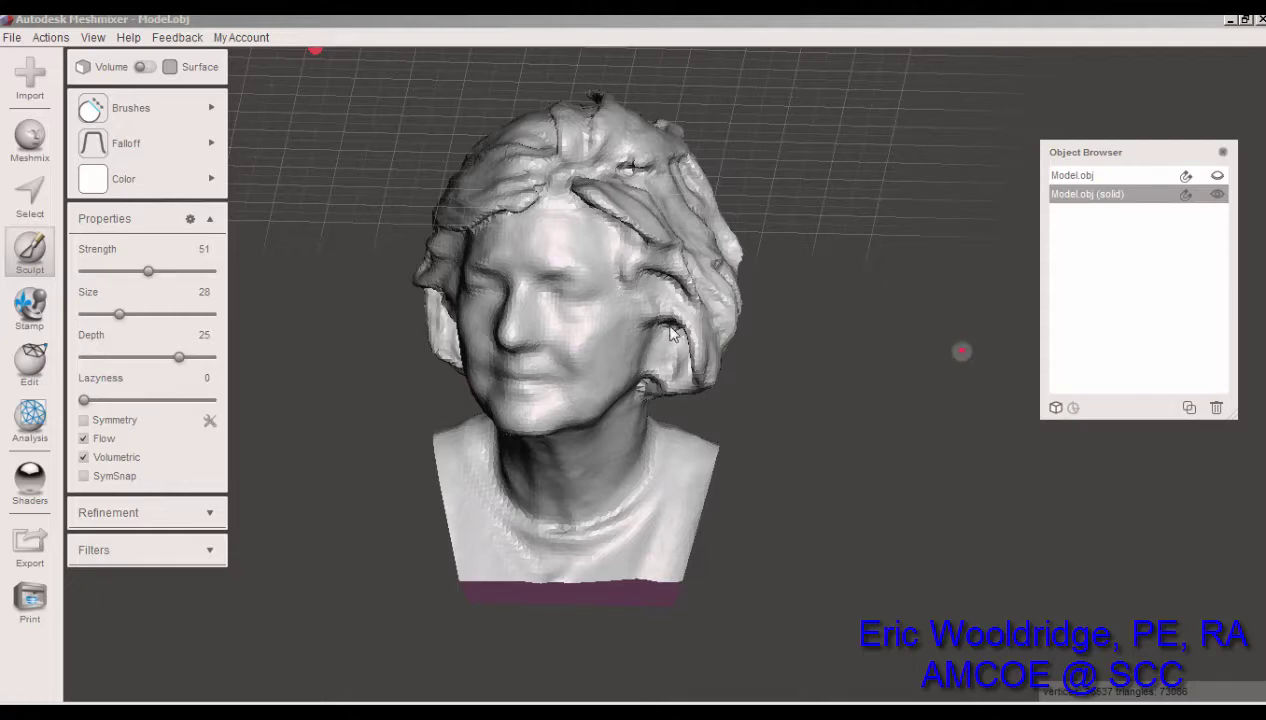
left_click(13, 40)
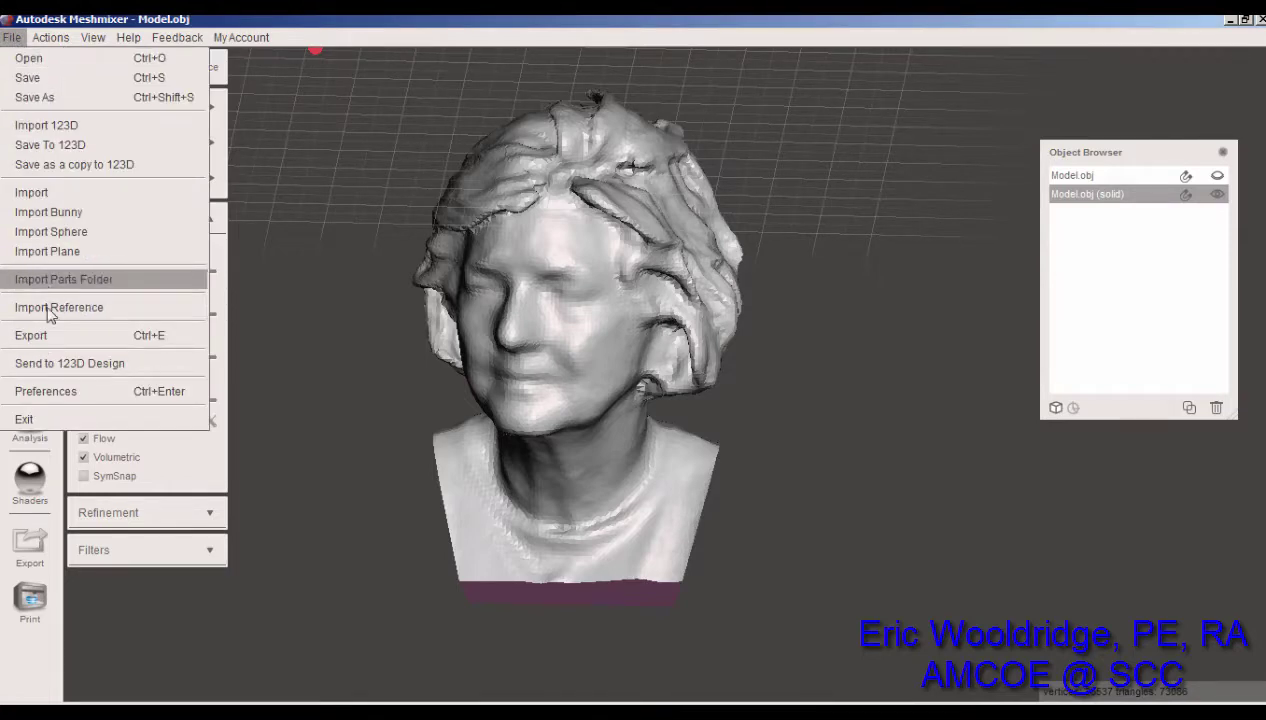
- Export the bust as a binary STL file named selfie.stl into the selfie folder
left_click(72, 342)
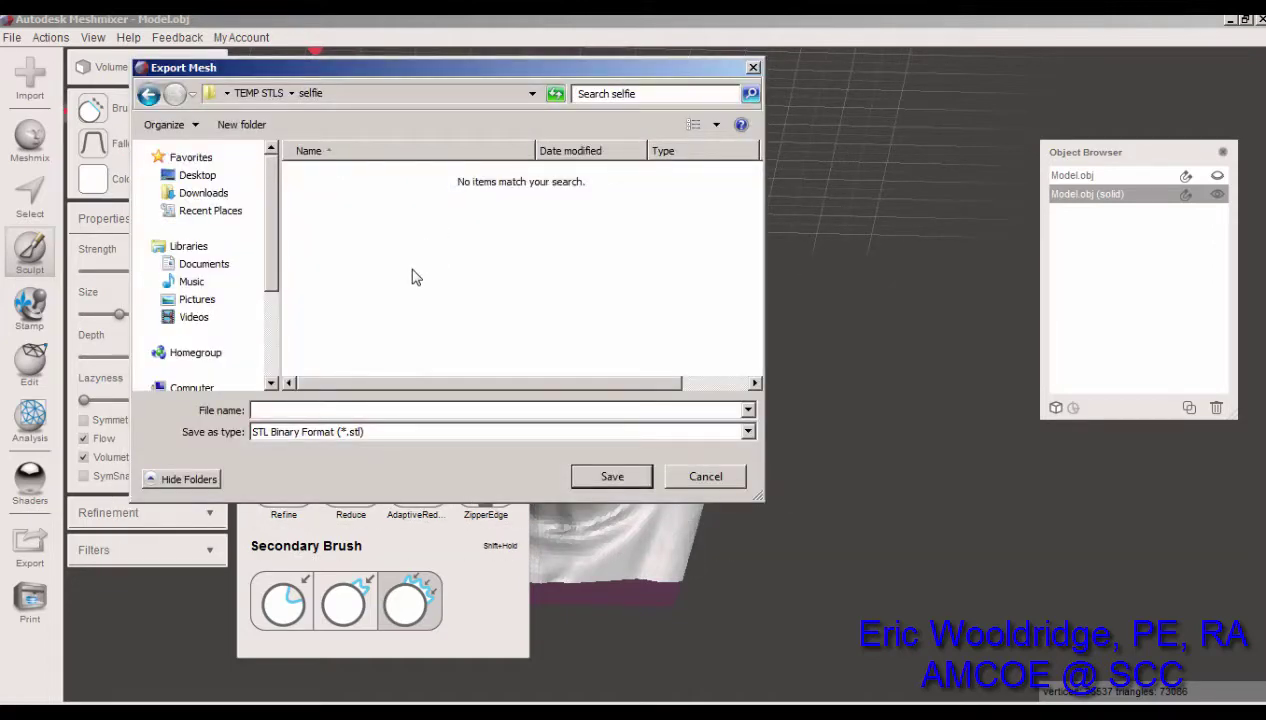
left_click(311, 409)
left_click(612, 476)
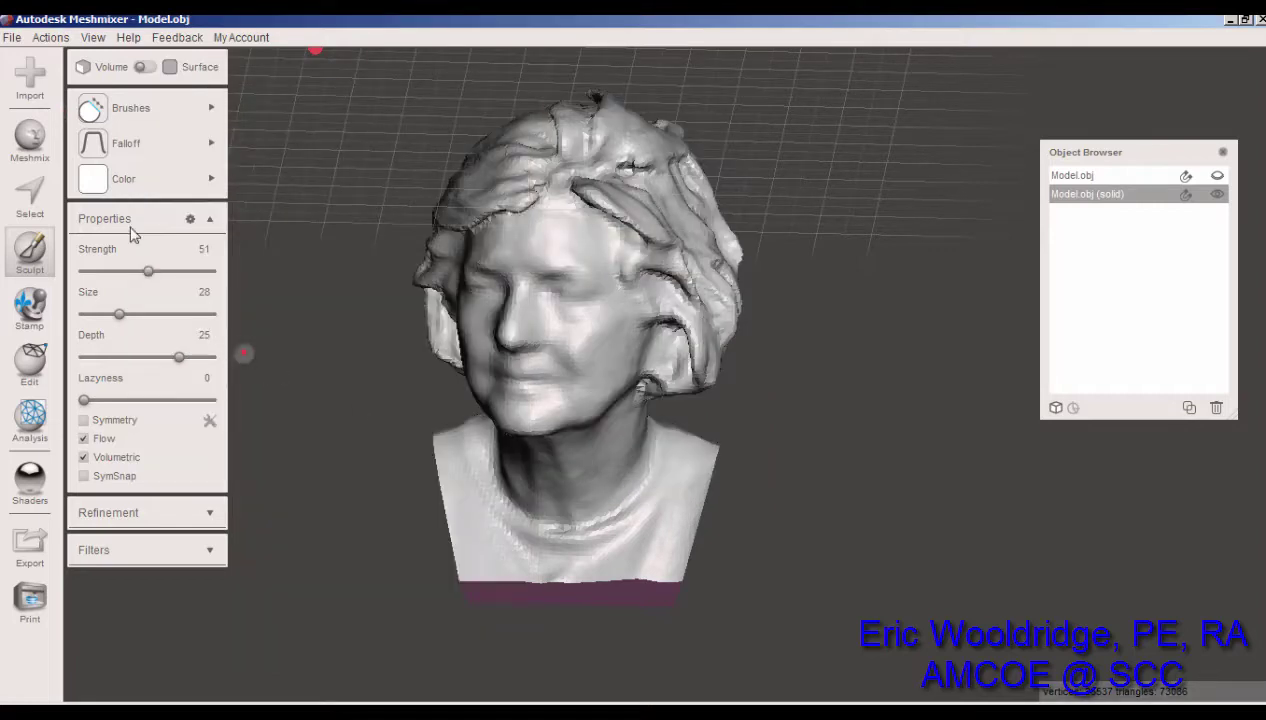
- Reopen the export window to confirm the STL Binary format, then close it without saving
left_click(37, 337)
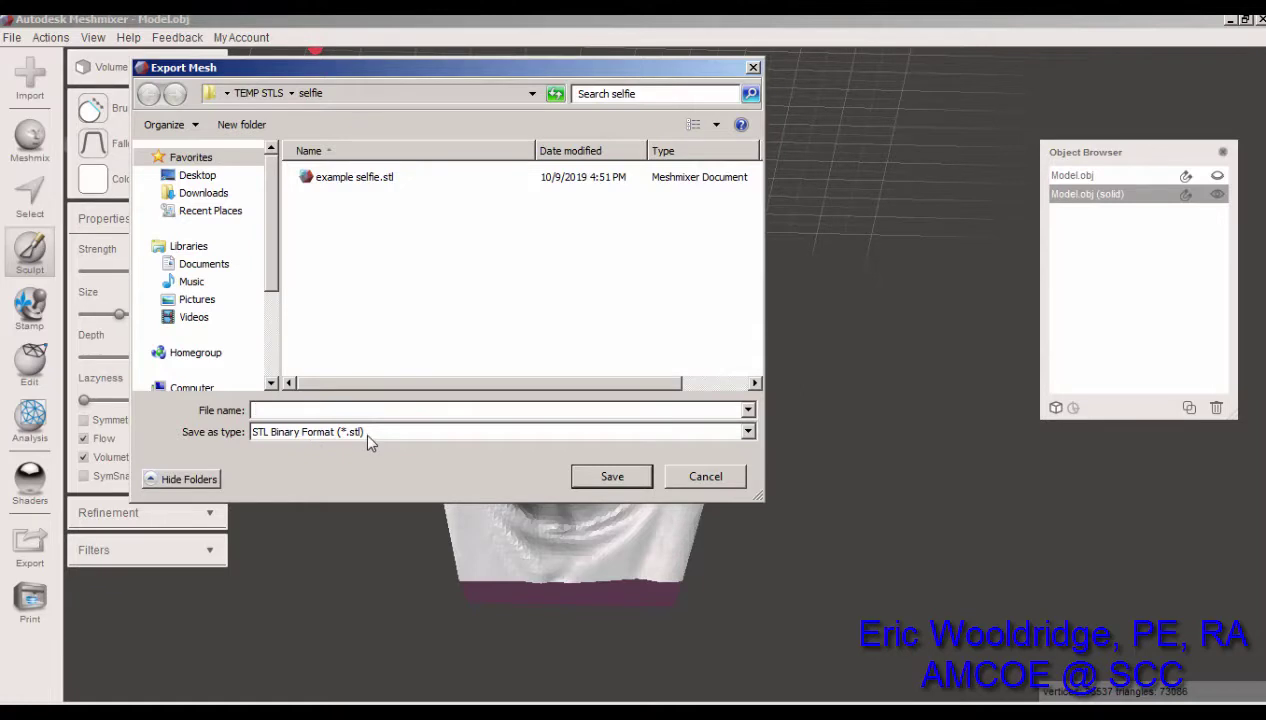
left_click(363, 431)
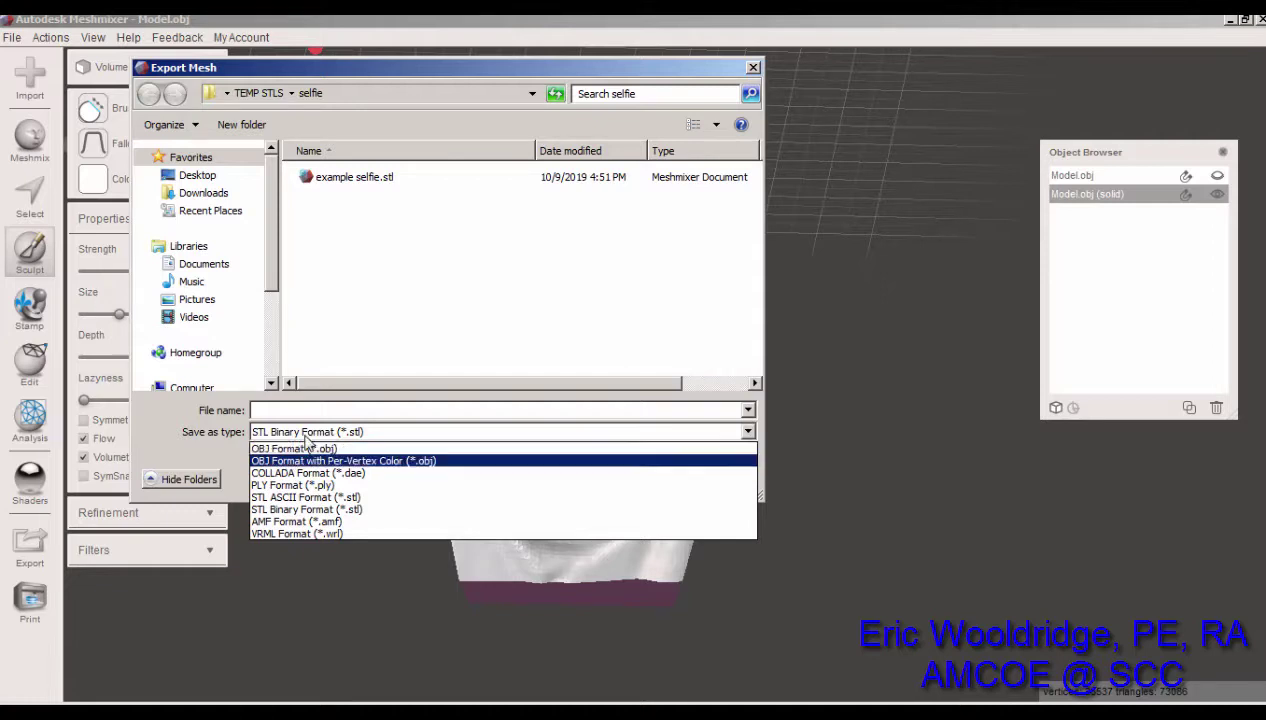
left_click(754, 68)
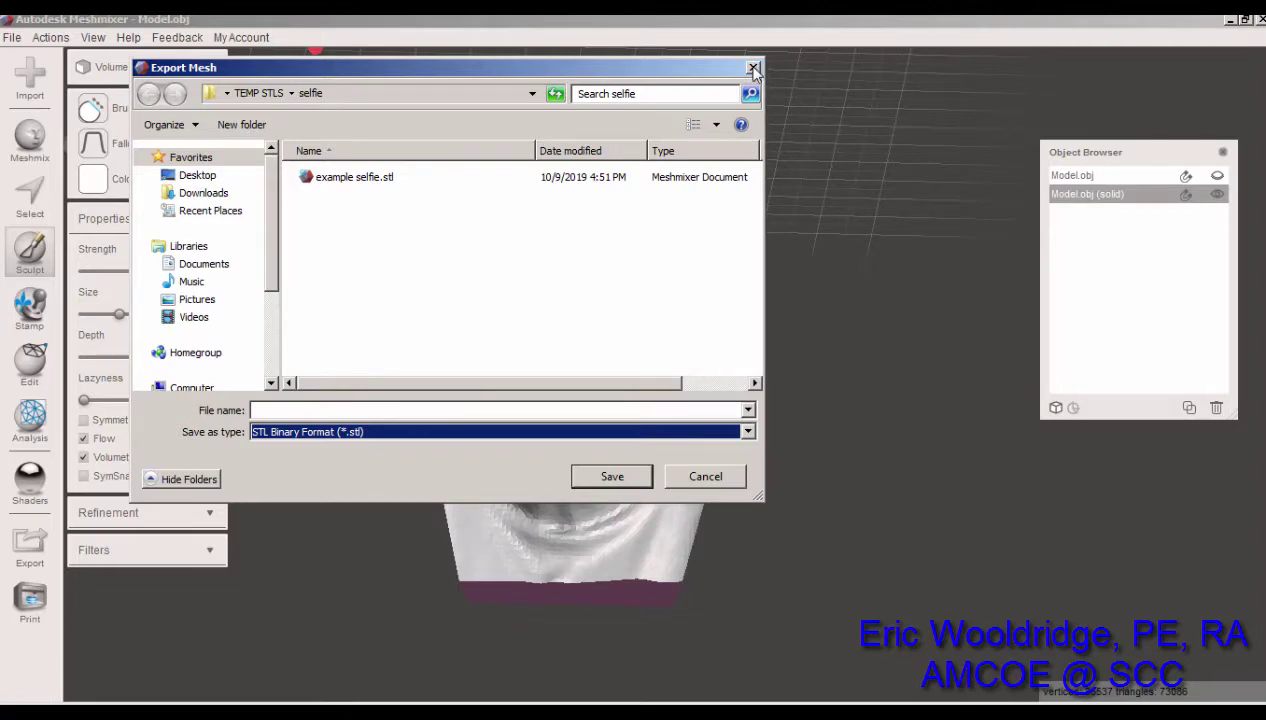
left_click(754, 68)
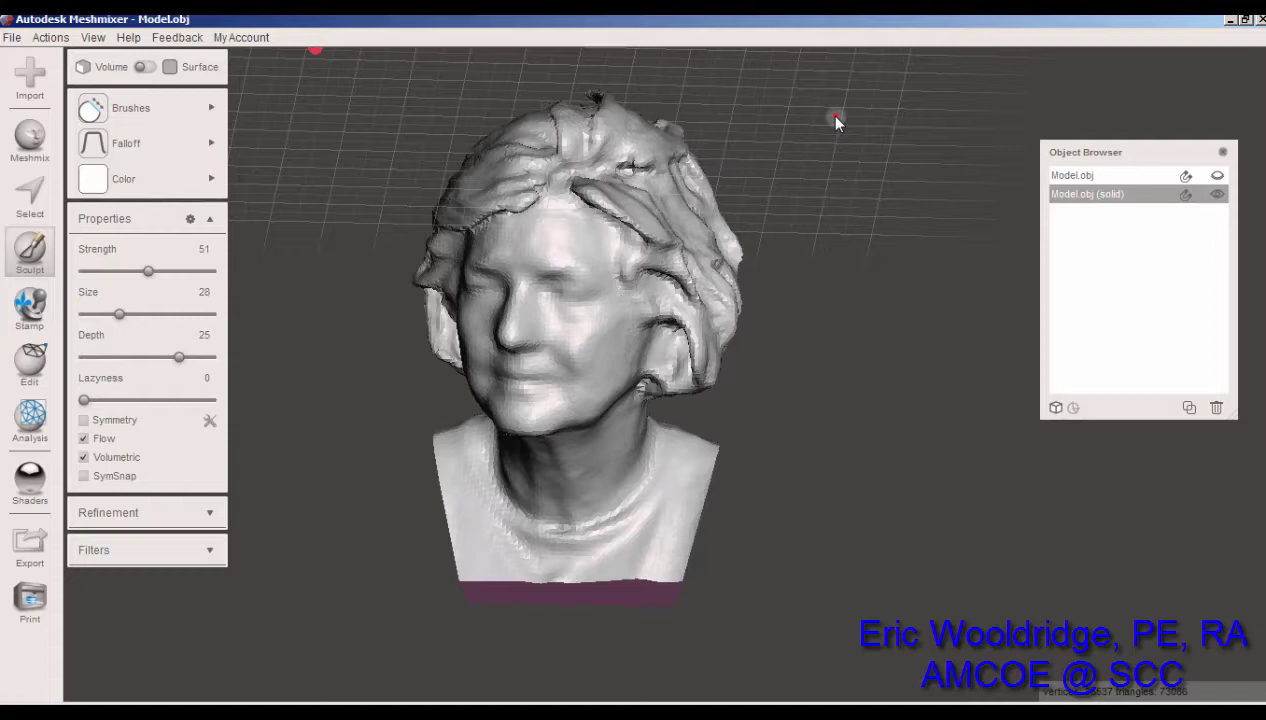
- In Simplify3D, inspect the sliced bust's lower layers and supports, then exit preview mode
mouse_move(918, 712)
left_click(900, 683)
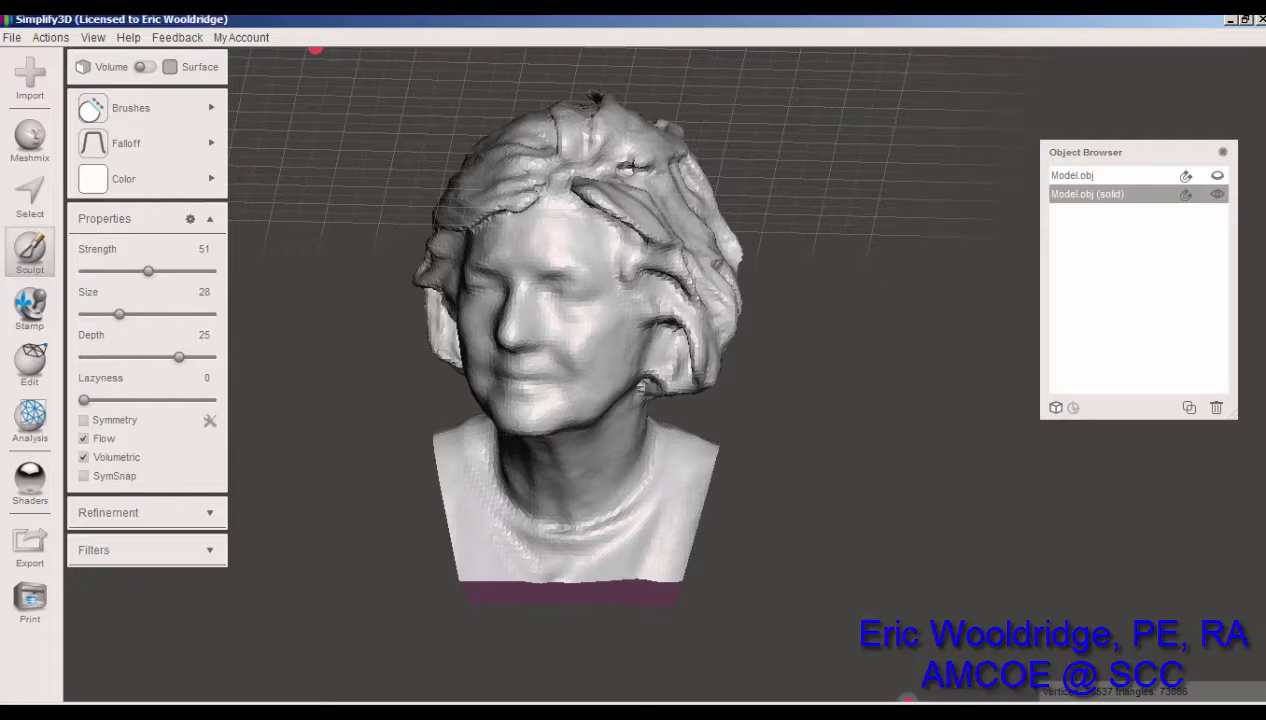
scroll(813, 447, "down", 3)
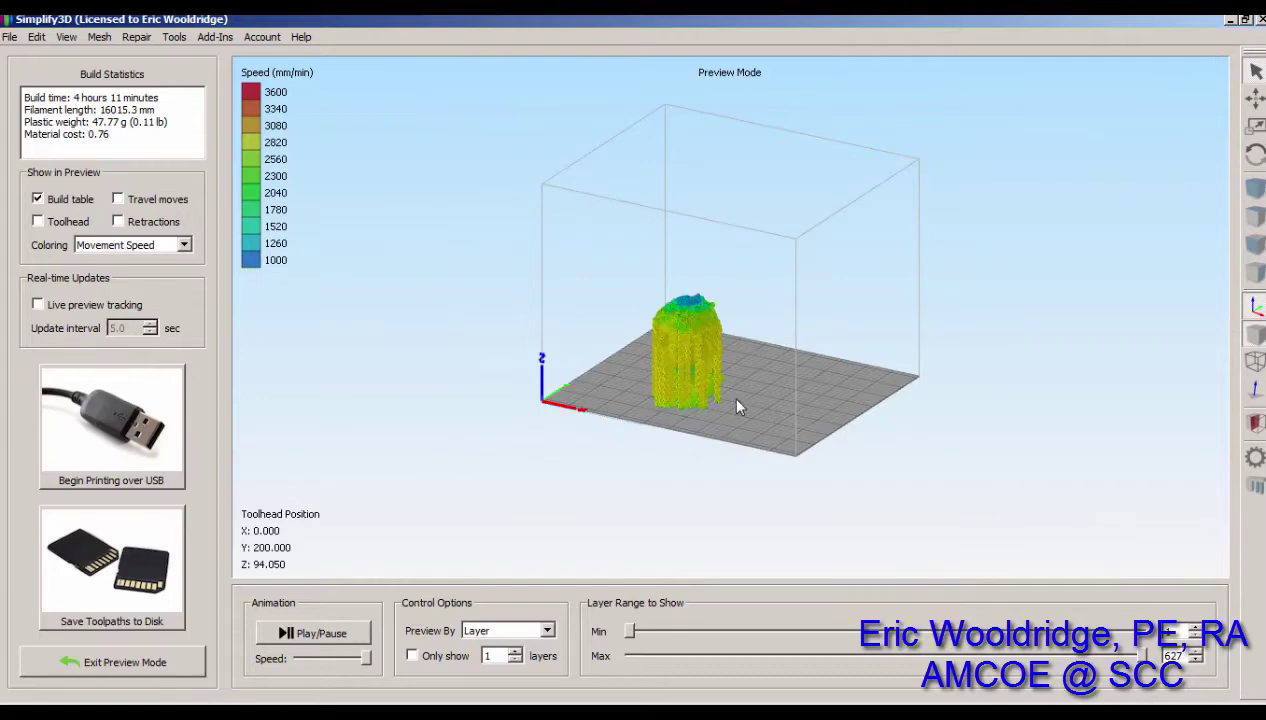
scroll(728, 400, "up", 5)
scroll(733, 423, "up", 4)
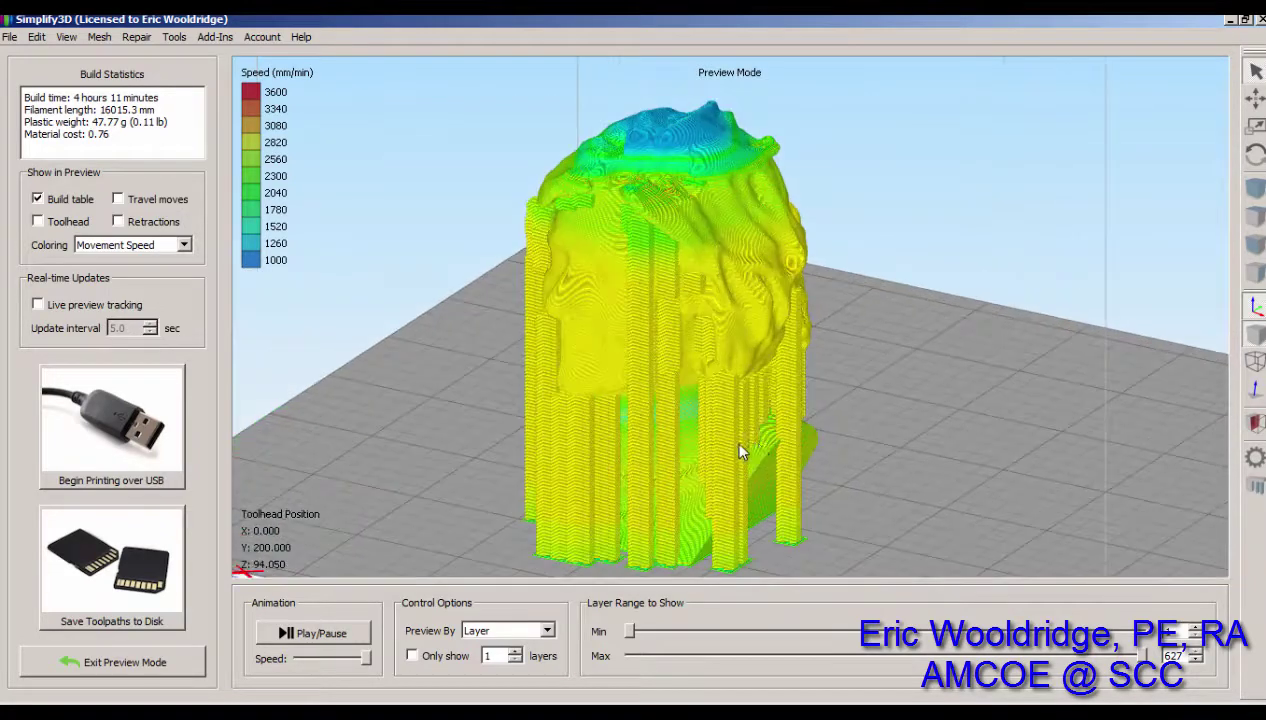
scroll(711, 404, "down", 1)
scroll(805, 475, "up", 1)
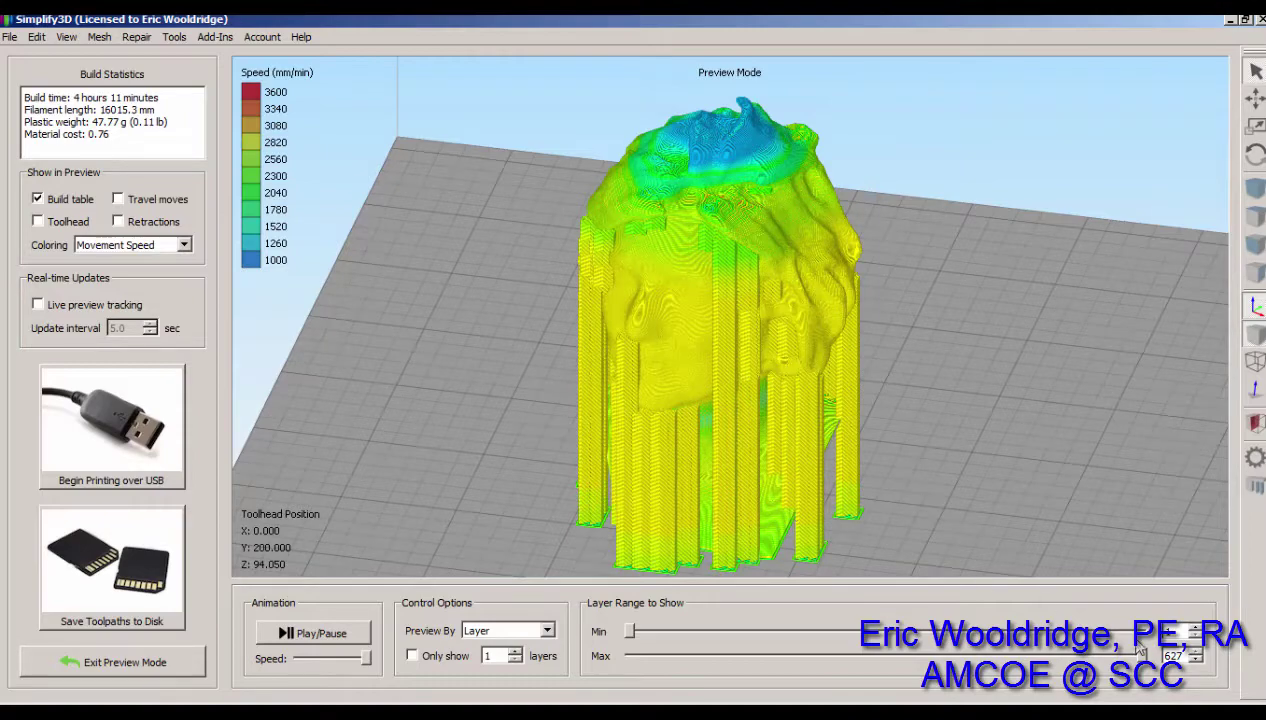
mouse_move(1143, 655)
left_mouse_down()
mouse_move(644, 656)
mouse_move(1150, 655)
left_mouse_up()
left_click(125, 660)
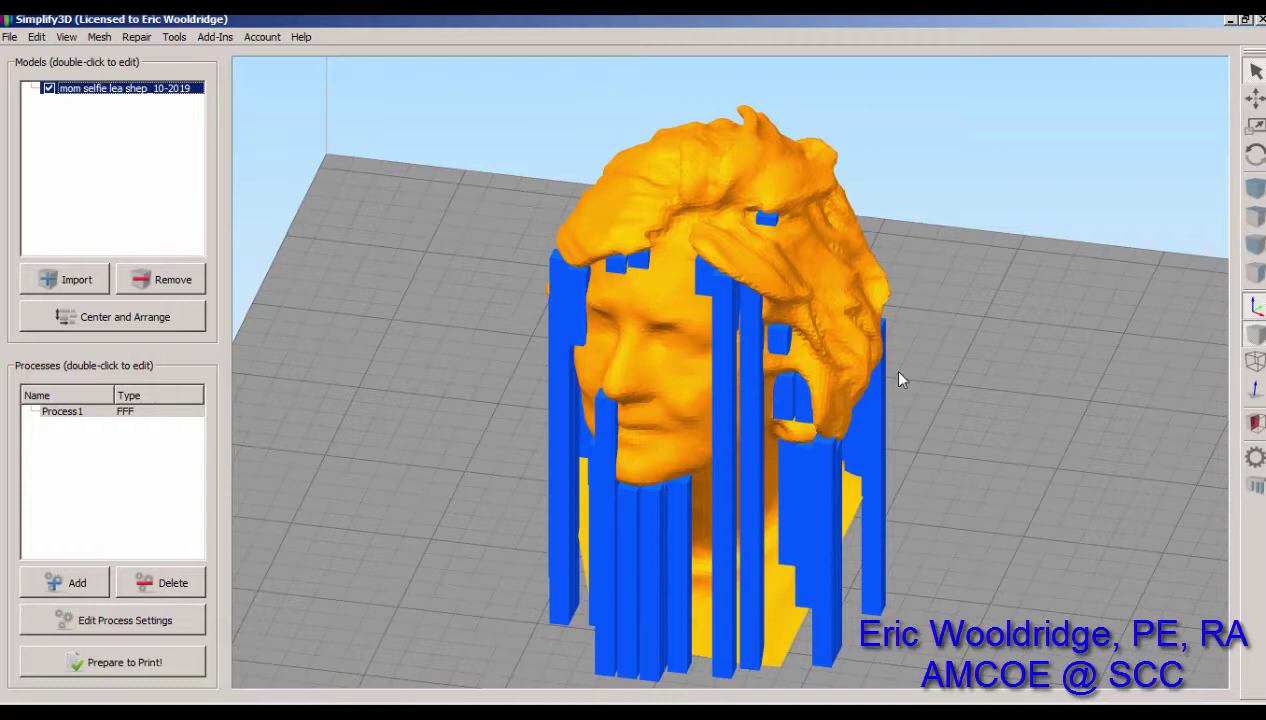
- Rotate the Simplify3D view slightly to see the supported bust from another angle
left_click_drag(899, 376, 827, 440)
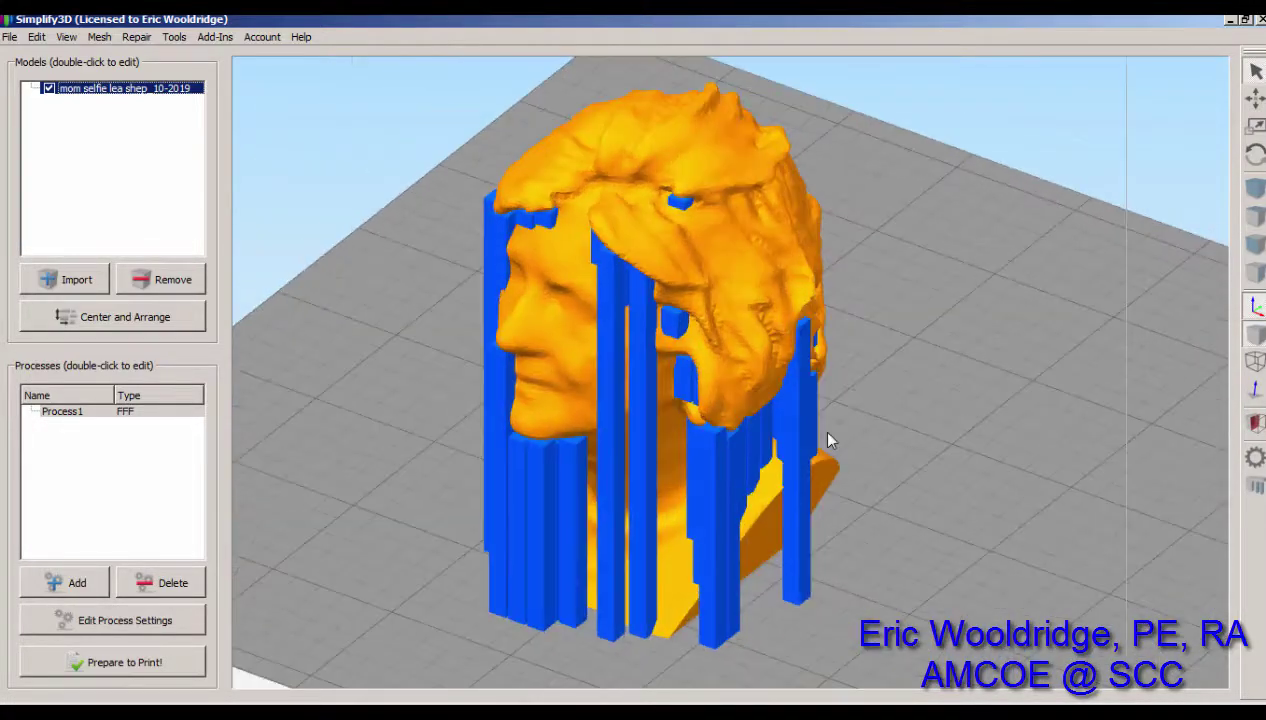